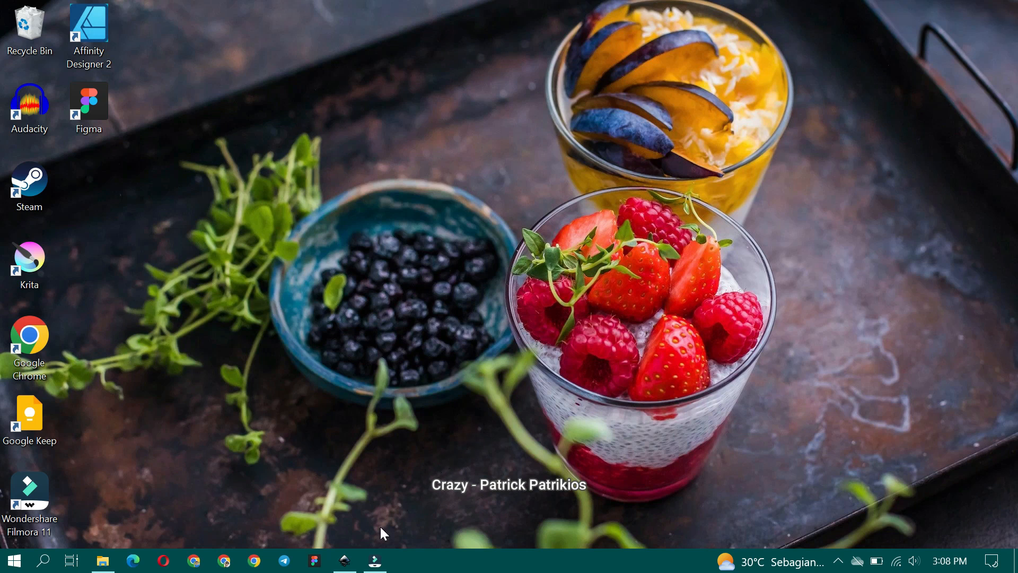
Switch to Inkscape and set the new document's page size to A4 in landscape orientation.
left_click(349, 568)
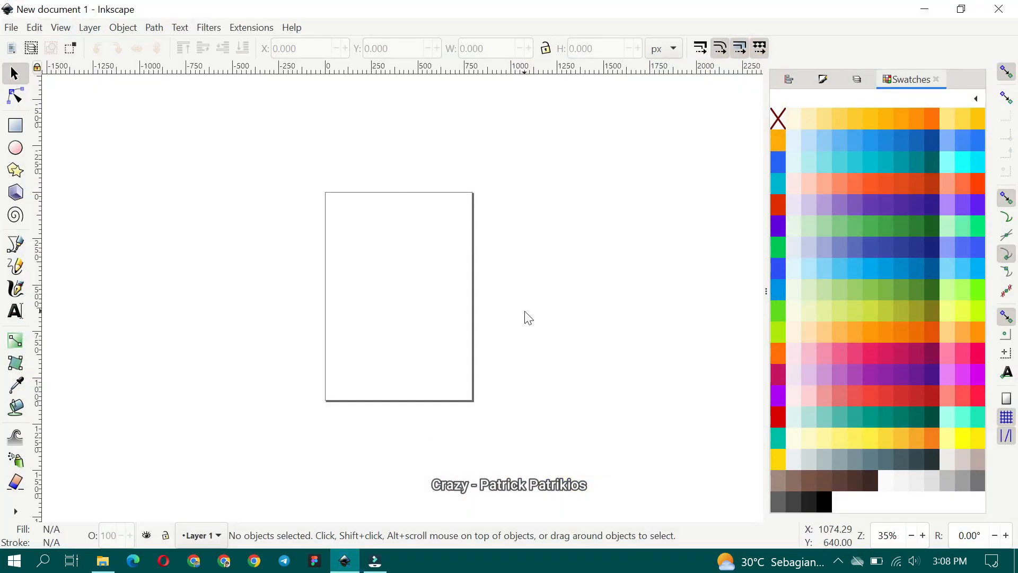
left_click(17, 27)
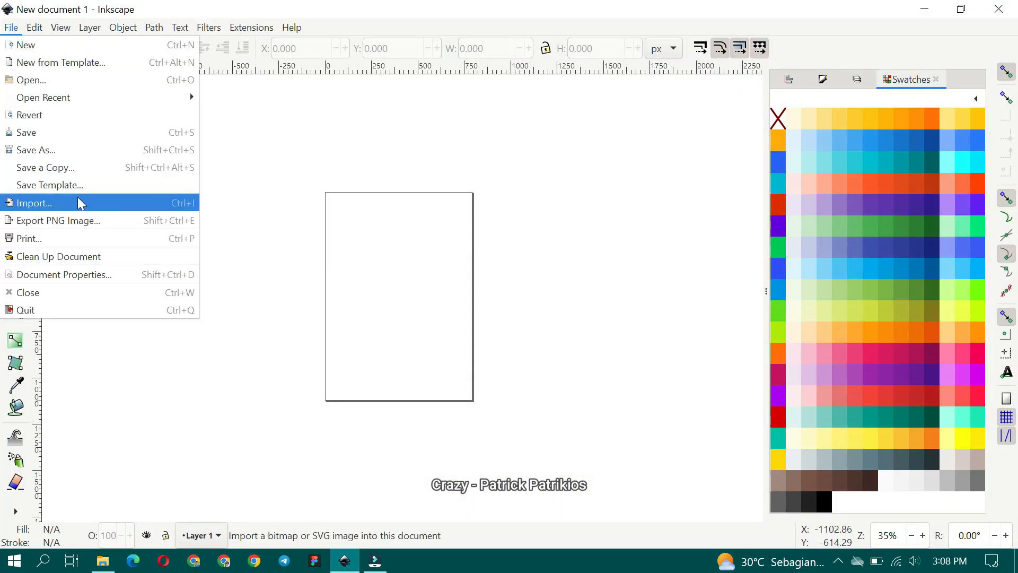
left_click(93, 274)
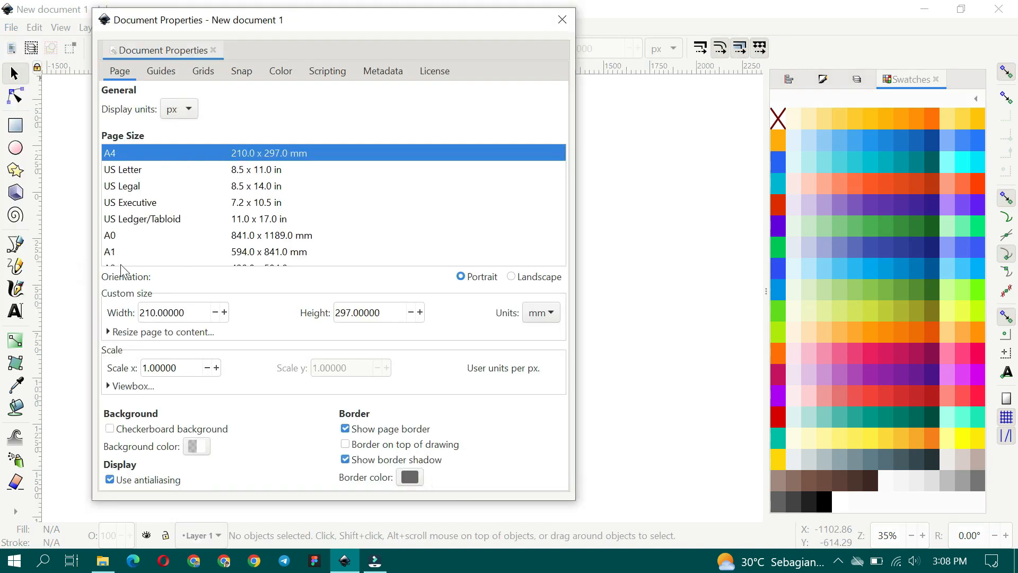
left_click(268, 169)
left_click(268, 152)
left_click(568, 18)
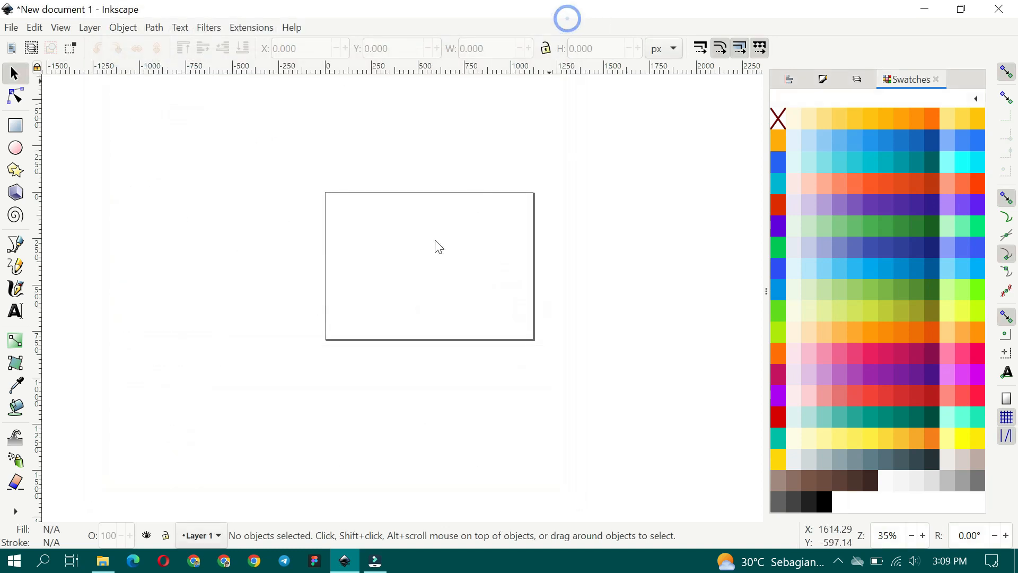
Create guides around the page and draw a rectangle snapped to them, 1122.52 by 793.701 px, covering the whole page.
left_click(35, 28)
left_click(143, 398)
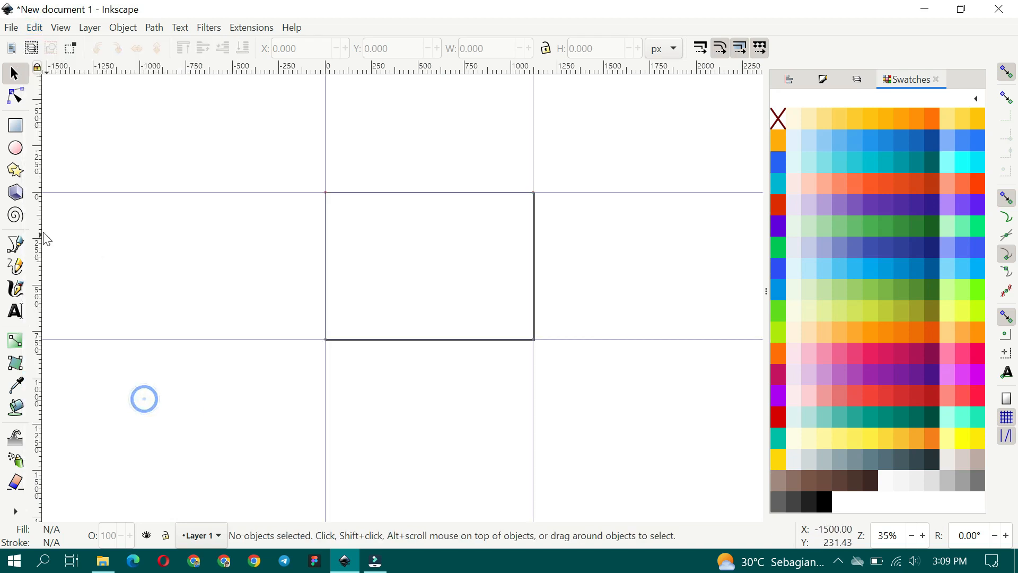
key("r")
left_click_drag(209, 252, 281, 312)
left_click(16, 80)
left_click_drag(242, 273, 481, 305)
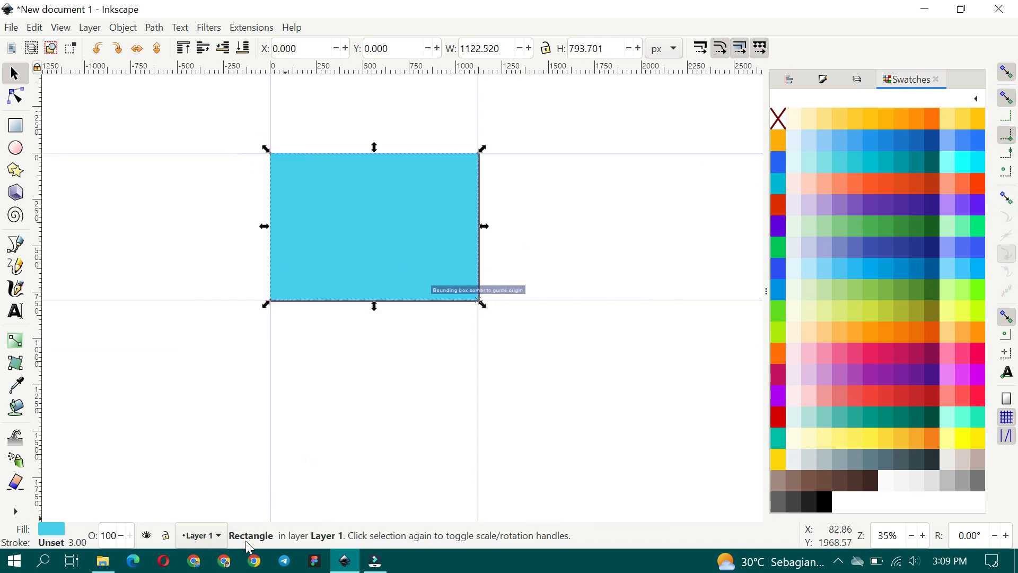
Fill the page-sized rectangle with white by setting its lightness to 100.
left_click(891, 487)
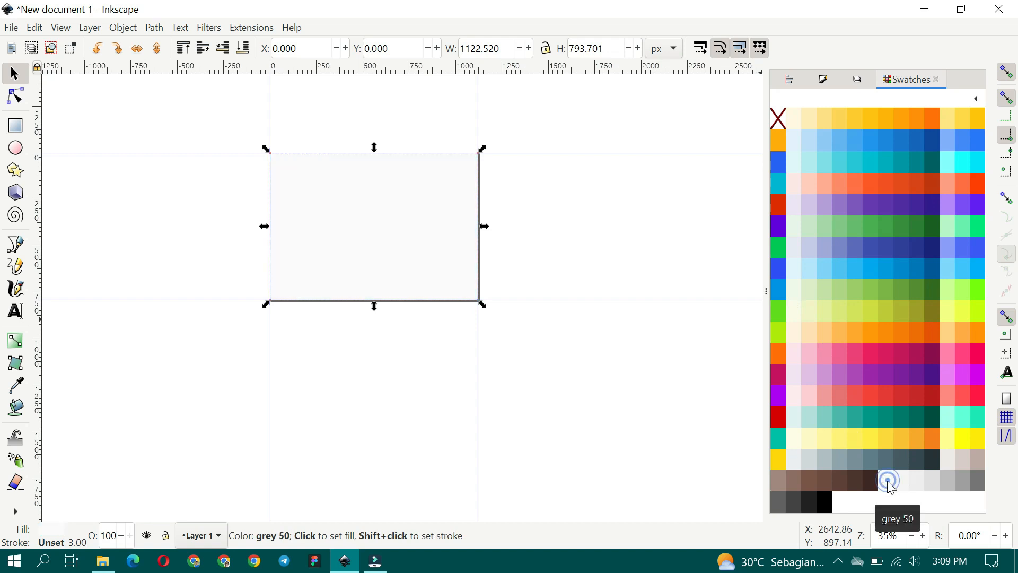
key("ctrl+shift+f")
left_click_drag(909, 219, 961, 228)
left_click(583, 237)
left_click(372, 237)
left_click_drag(207, 218, 355, 239)
left_click(367, 239)
Draw a square about 154 px wide in the empty area beside the page and fill it with cyan 26e2ff.
left_click(16, 126)
left_click_drag(216, 222, 244, 252)
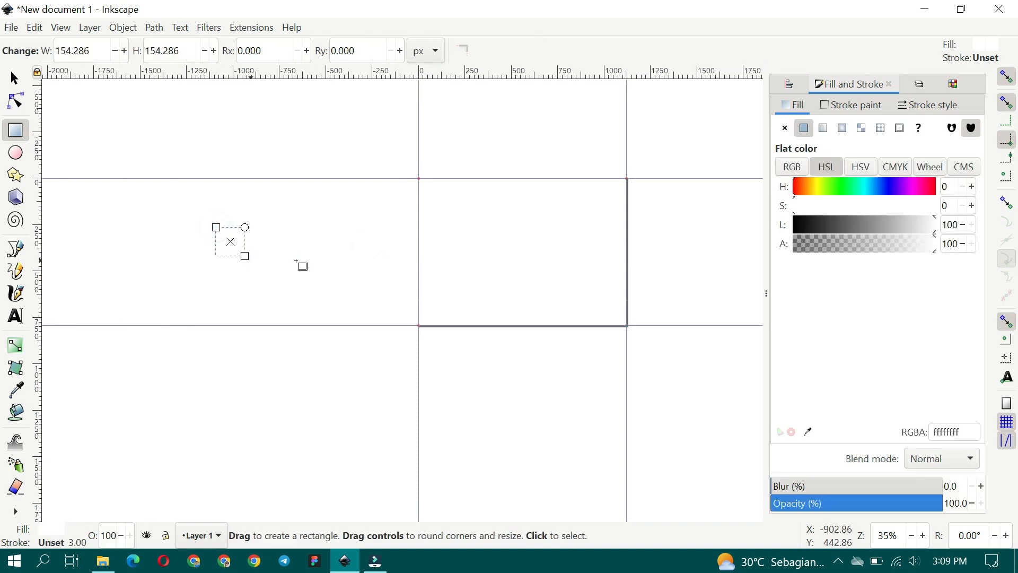
left_click(851, 207)
left_click(875, 225)
left_click_drag(923, 206, 965, 212)
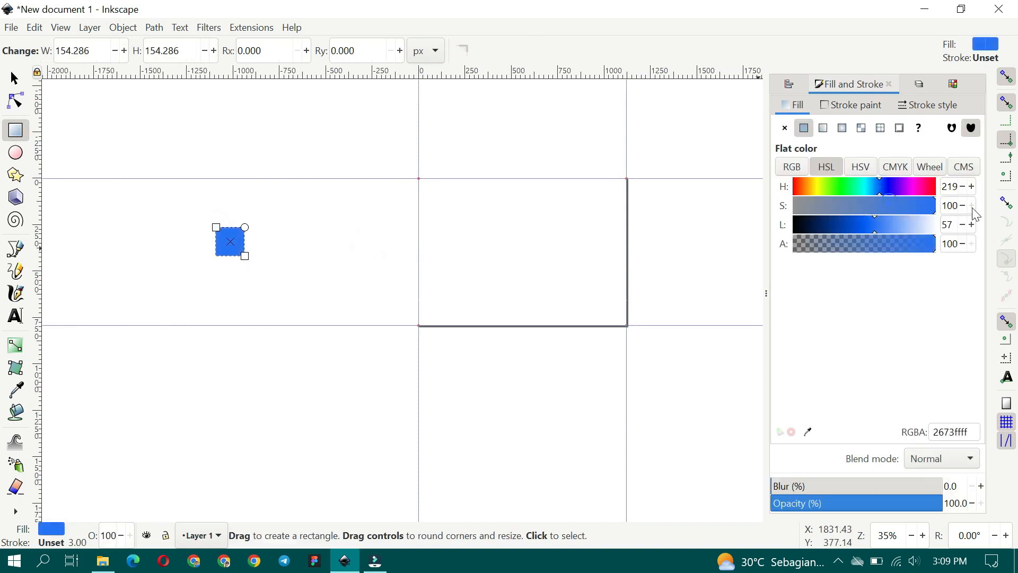
left_click(874, 186)
left_click_drag(874, 191, 867, 190)
Resize the square to 100 by 100 px with its proportions locked.
left_click(14, 79)
left_click_drag(239, 251, 298, 257)
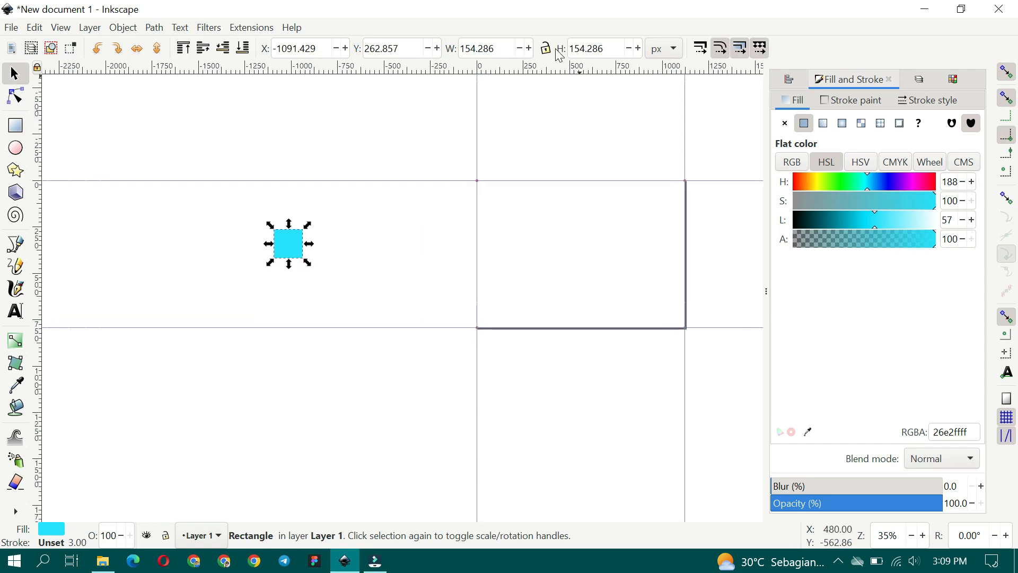
key("ctrl+a")
type("q100")
key("ctrl+a")
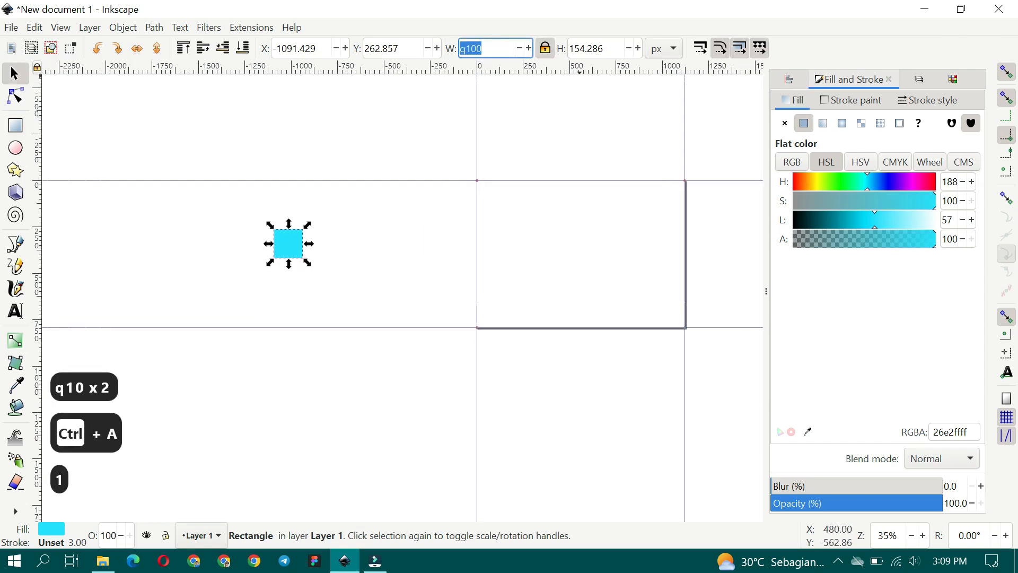
type("100")
key("Return")
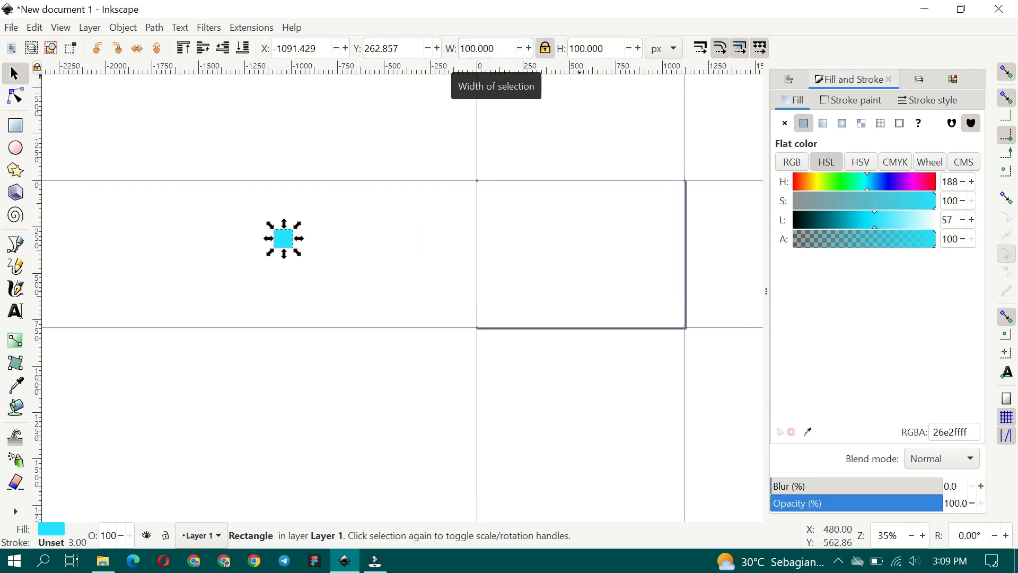
Import the Color-palette image from the Certificate-Design folder onto the canvas beside the page.
left_click(356, 221)
scroll(318, 236, "up", 2)
left_click(253, 248)
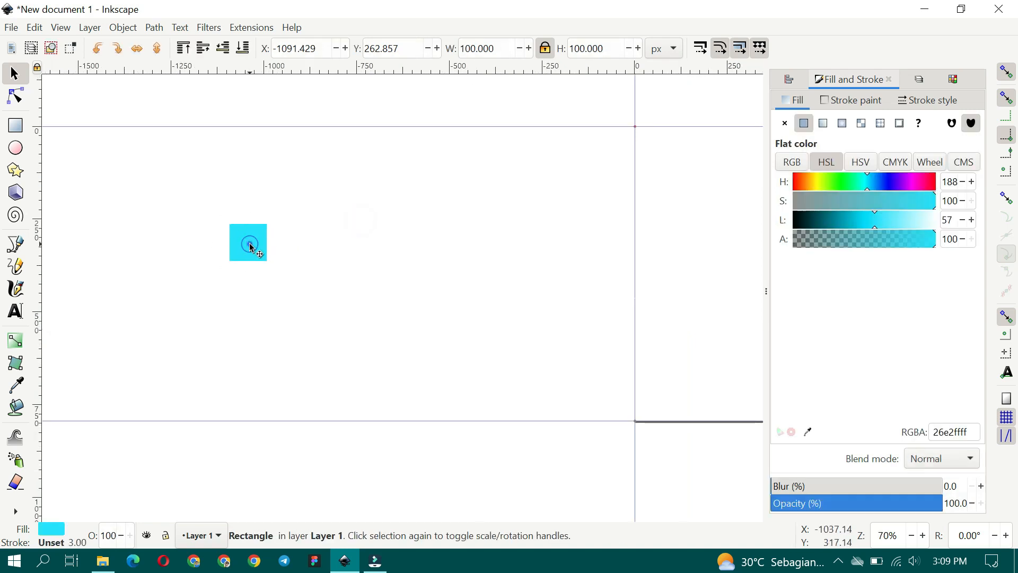
left_click(103, 561)
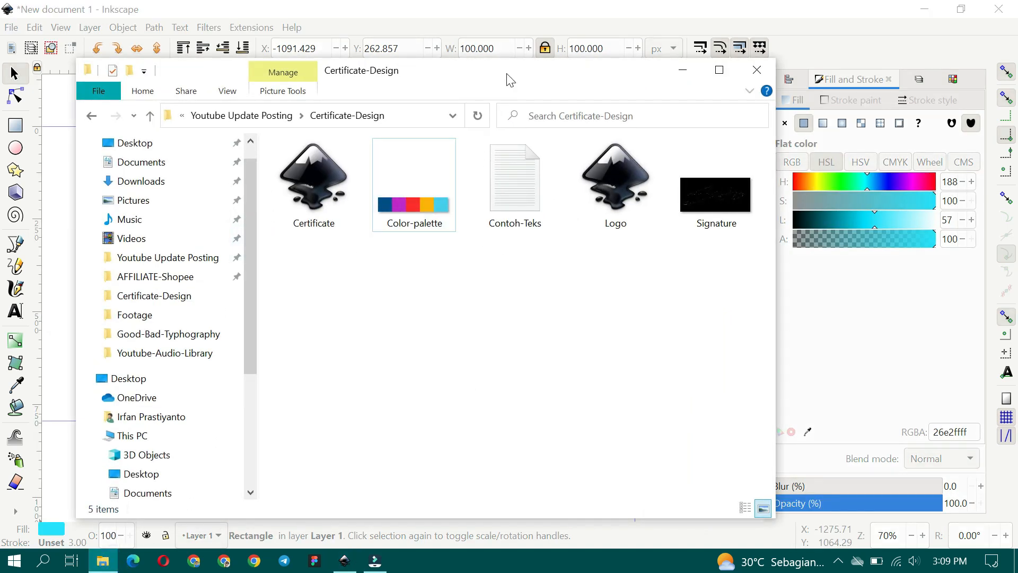
left_click_drag(511, 59, 514, 141)
left_click_drag(413, 265, 467, 166)
left_click(238, 195)
left_click(548, 132)
Fill the square with the palette's purple (bf28cf) and snap it onto the page's lower guide.
left_click(268, 233)
key("d")
left_click(426, 156)
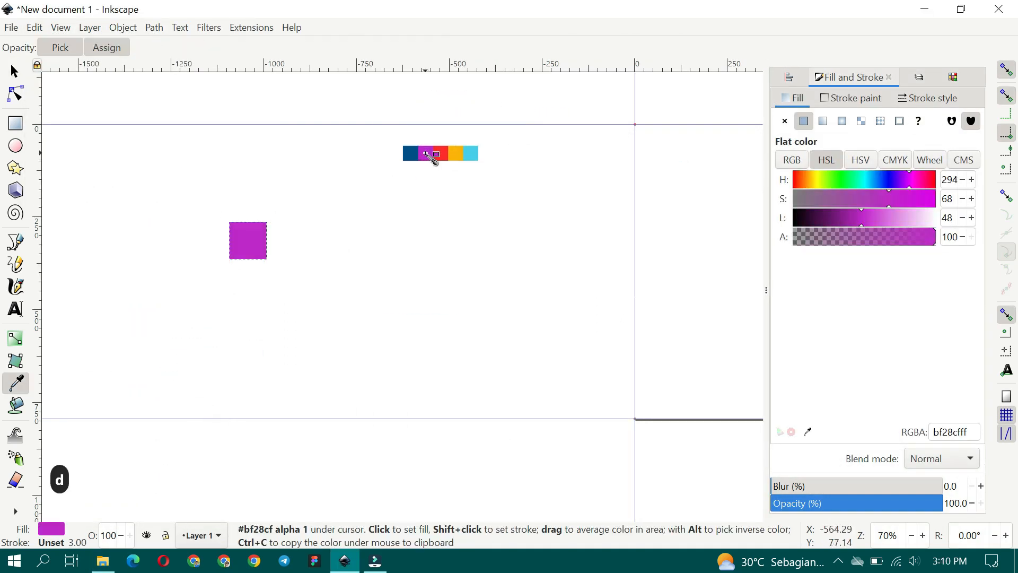
left_click(8, 71)
left_click_drag(245, 249, 265, 392)
Duplicate the purple square beside the original and round the copy's corners fully into a circle.
scroll(265, 393, "up", 2)
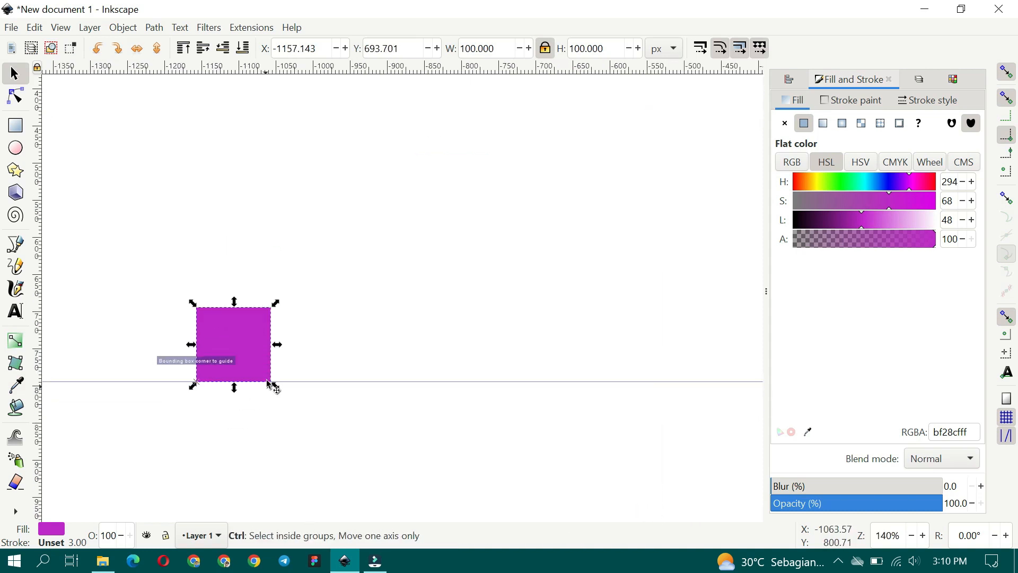
key("ctrl+d")
left_click_drag(237, 344, 336, 344)
key("n")
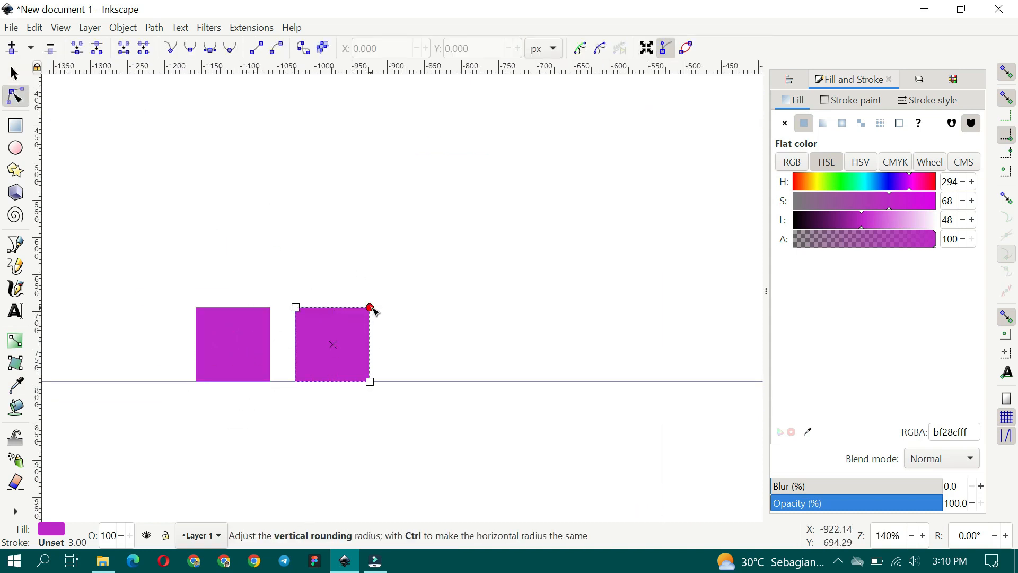
left_click(14, 72)
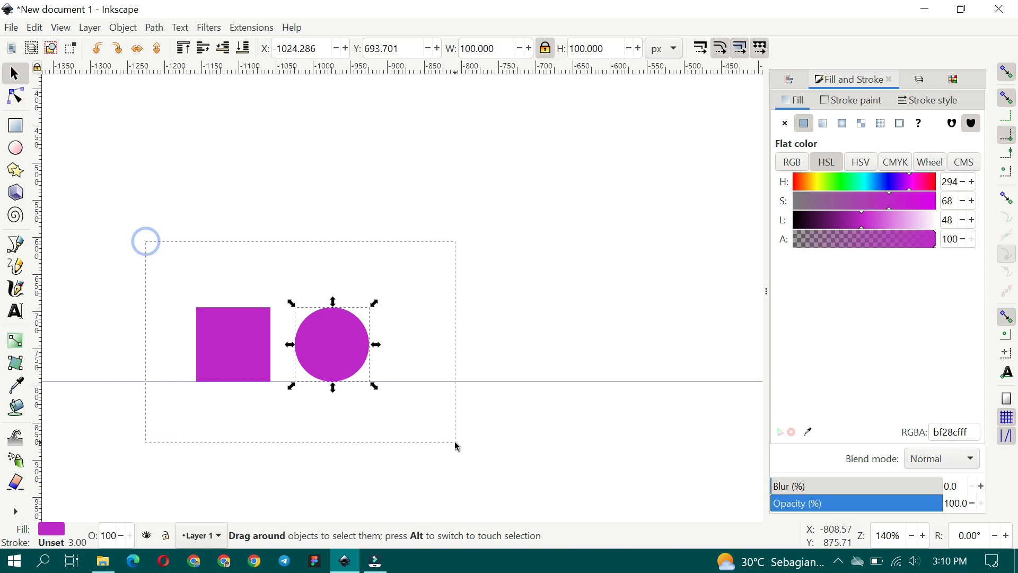
Convert the purple square and the circle to paths.
left_click_drag(455, 445, 455, 446)
left_click(154, 27)
left_click(175, 43)
scroll(318, 310, "down", 1)
key("Escape")
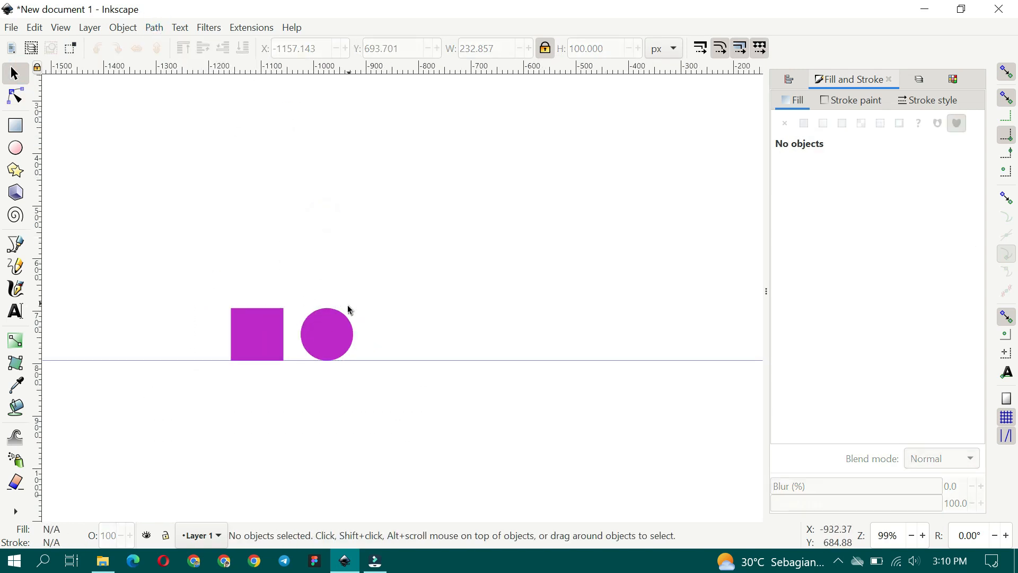
Fill the circle with the palette's orange (fdb300).
scroll(199, 375, "down", 2)
left_click(263, 354)
key("d")
left_click(394, 178)
key("d")
Duplicate the purple square, snap the copy's corner to the orange circle's centre and widen it to cover the circle's lower half.
scroll(247, 357, "up", 1)
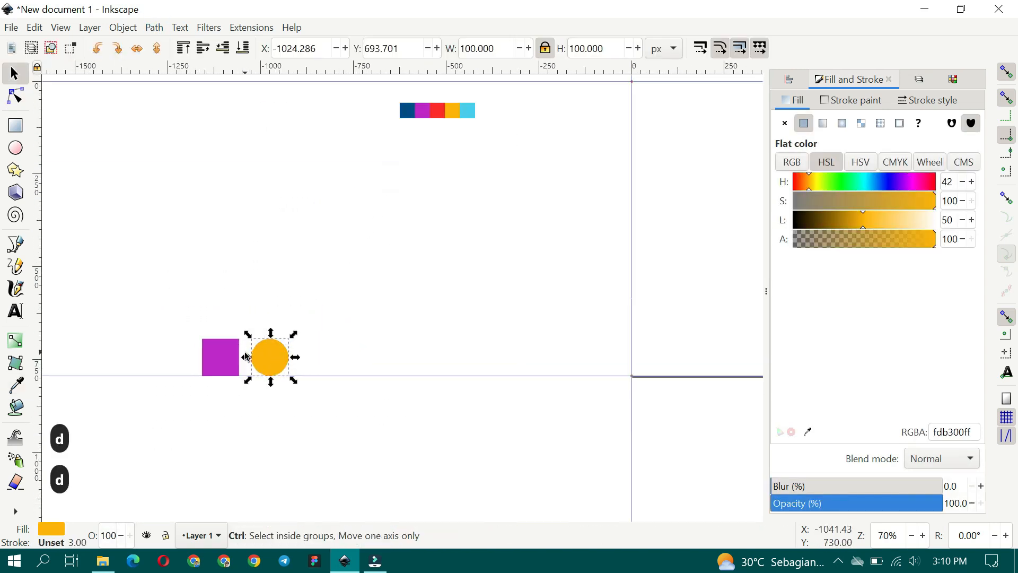
scroll(247, 356, "up", 3)
left_click(198, 295)
key("ctrl+d")
left_click_drag(198, 295, 482, 437)
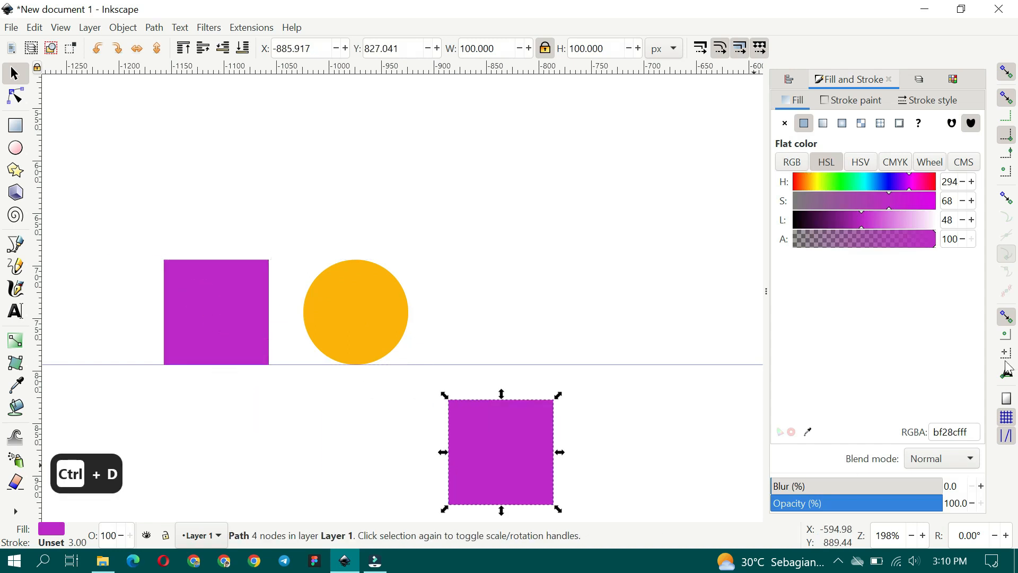
left_click_drag(448, 407, 360, 351)
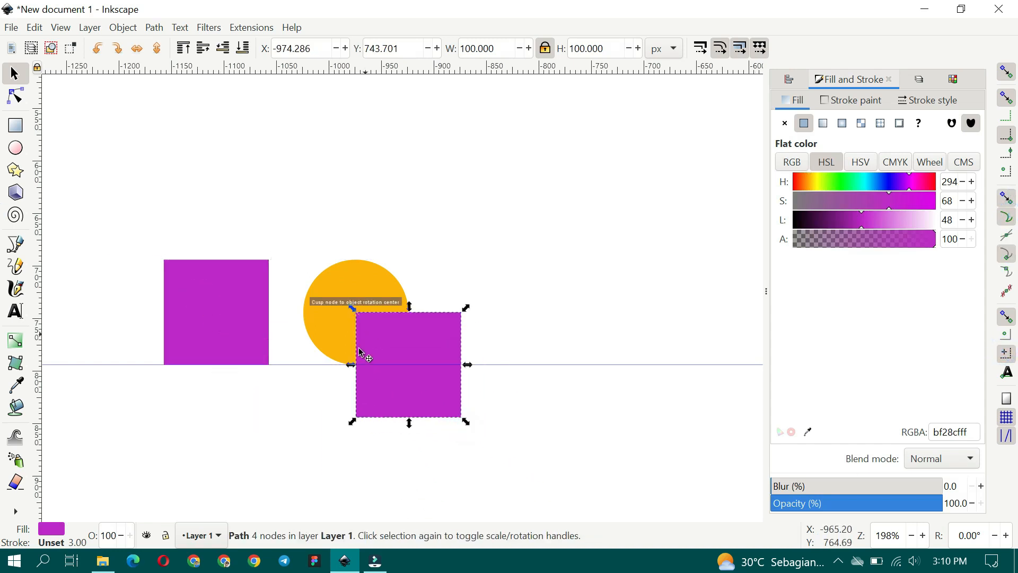
left_click(1008, 74)
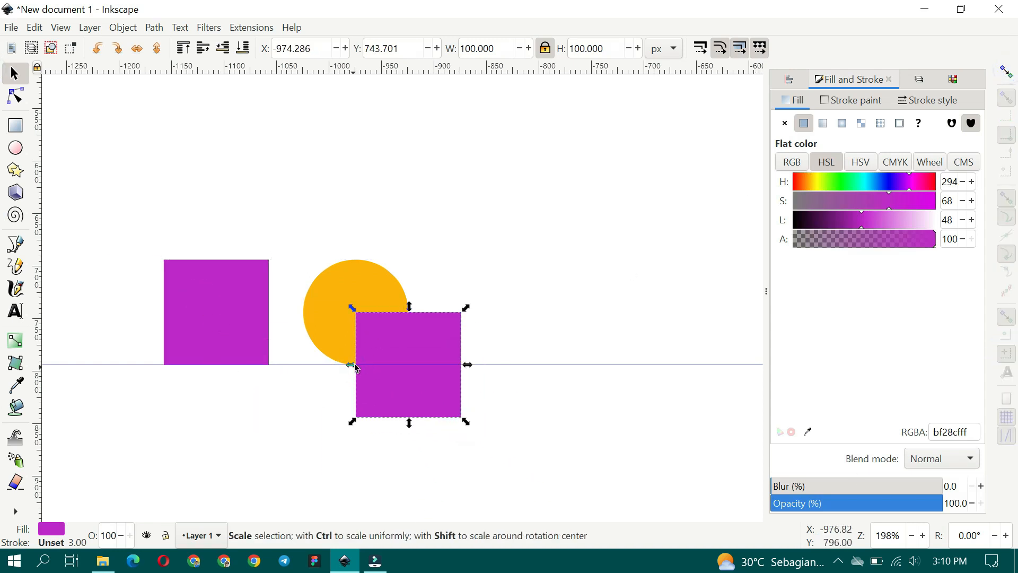
left_click_drag(350, 364, 256, 364)
Intersect the widened rectangle with the circle shape to form a lower half circle over the orange circle.
left_click(363, 293, "shift")
left_click(155, 28)
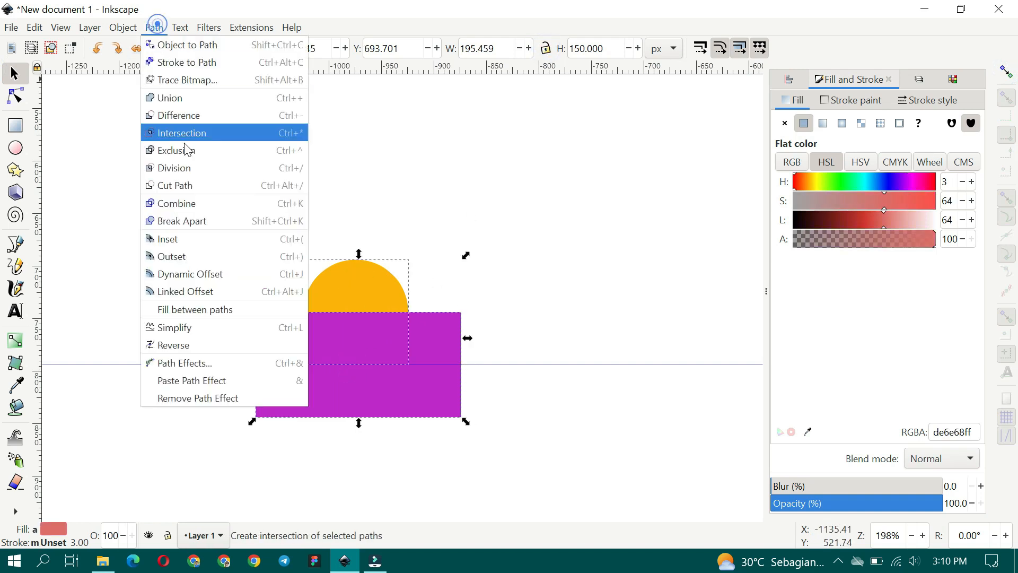
left_click(212, 129)
key("ctrl+d")
left_click_drag(371, 316, 387, 351)
left_click(1005, 68)
Fill the lower half circle with the palette's light blue (46cef0).
scroll(400, 372, "down", 4)
key("d")
scroll(488, 246, "up", 4)
left_click(491, 230)
key("d")
scroll(517, 197, "down", 6)
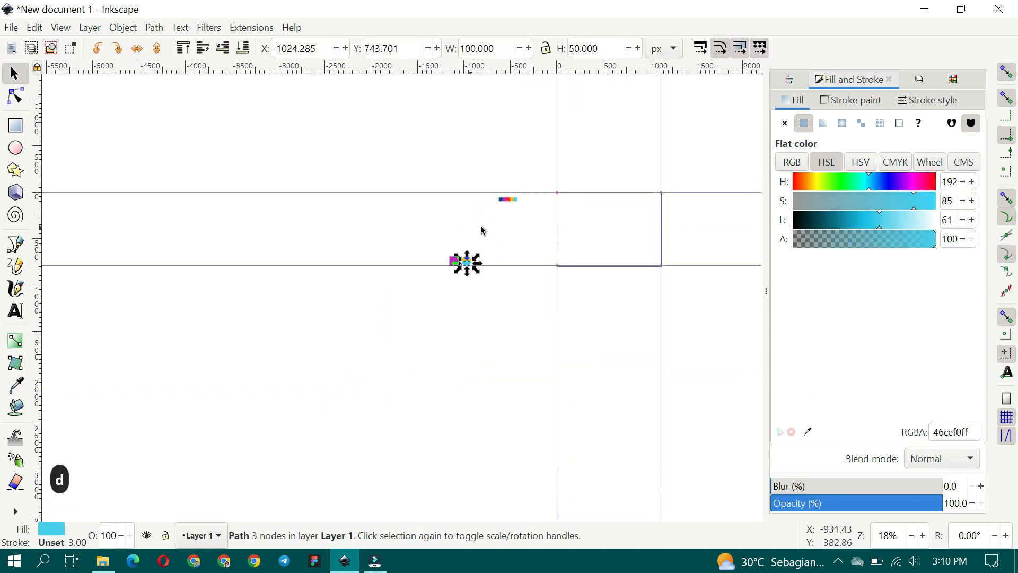
Move the palette image, the purple square and the two-tone circle farther left of the page.
scroll(500, 225, "up", 2)
left_click(502, 219)
left_click_drag(526, 175, 325, 260)
scroll(381, 290, "up", 2)
left_click_drag(376, 200, 525, 345)
left_click_drag(430, 307, 340, 308)
left_click(418, 214)
left_click_drag(432, 318, 547, 331)
scroll(547, 332, "up", 2)
Move both halves of the two-tone circle together so they snap against the purple square's right edge.
left_click_drag(549, 388, 425, 249)
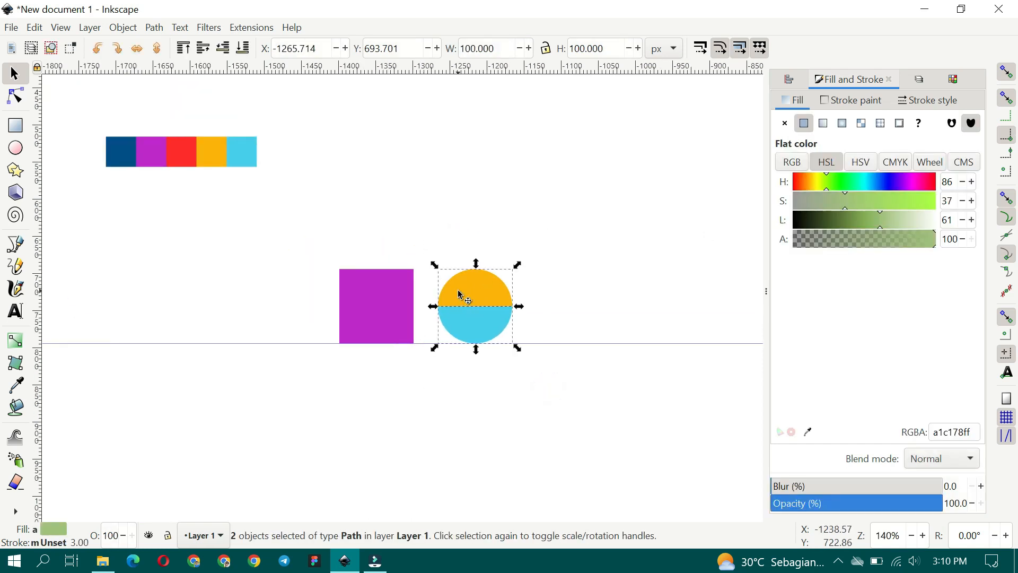
left_click_drag(458, 291, 433, 291)
left_click(474, 225)
left_click_drag(409, 258, 460, 293)
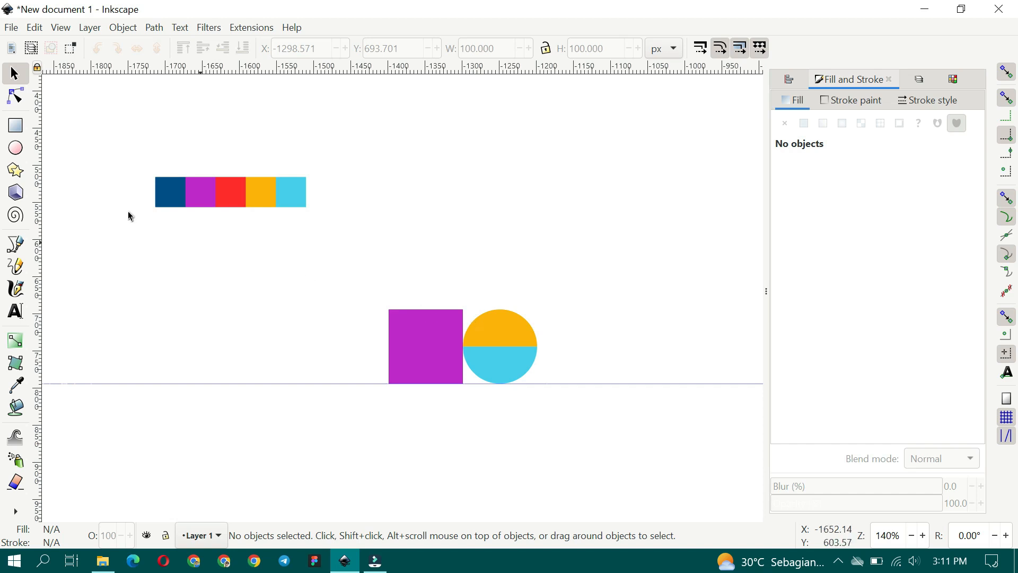
Draw a circle about 101 px in diameter above the shapes, with a flat black stroke and no fill.
left_click(15, 150)
left_click_drag(466, 166, 556, 244)
left_click(852, 105)
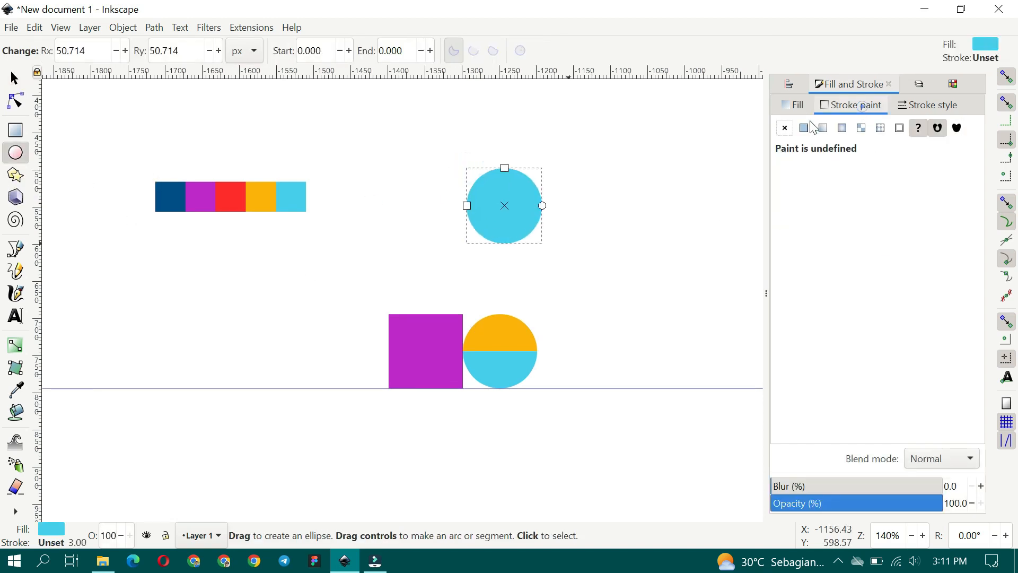
left_click(802, 127)
left_click(794, 104)
left_click(785, 128)
key("s")
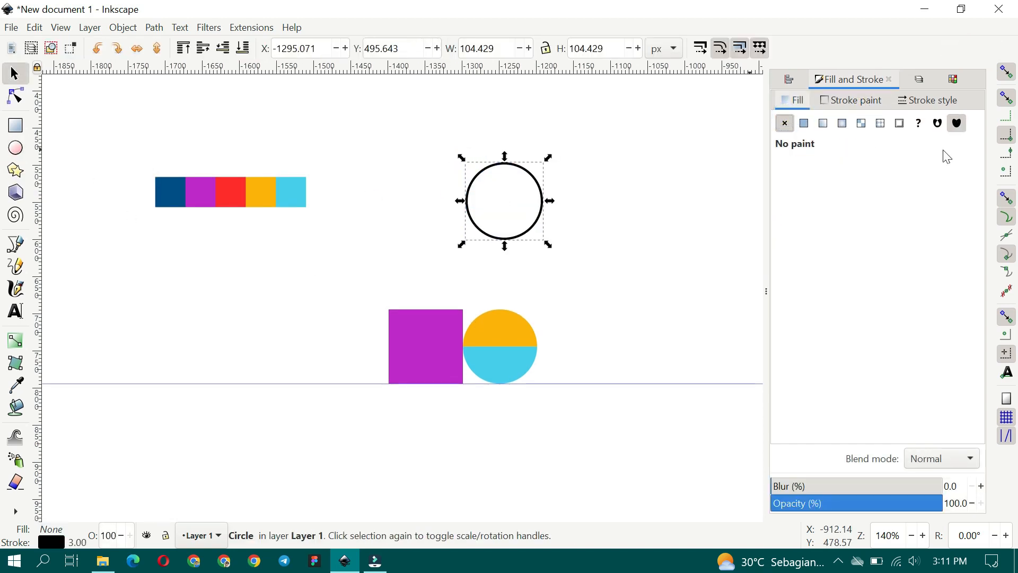
Set the outlined circle's stroke width to 32 px.
left_click(928, 99)
key("ctrl+a")
type("32")
key("Return")
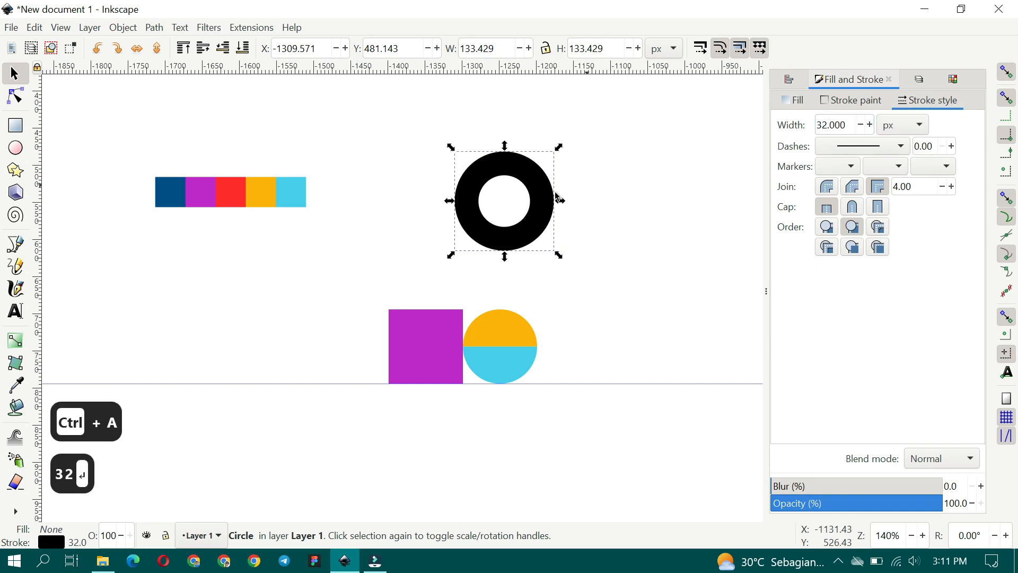
Convert the ring to a path, break it at its top and right nodes and delete all but the upper-right quarter arc.
left_click(153, 31)
left_click(172, 45)
left_click(15, 96)
left_click_drag(484, 117, 532, 168)
left_click_drag(600, 221, 531, 191)
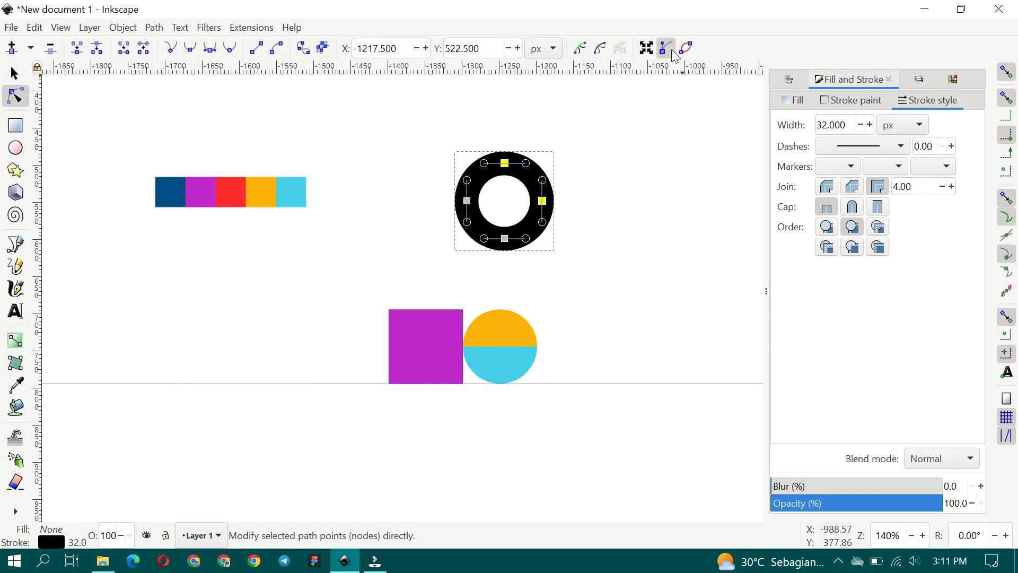
left_click(154, 27)
left_click(186, 220)
key("s")
left_click(488, 225)
key("Delete")
Move the quarter arc onto the purple square and convert its stroke to a path.
left_click_drag(540, 182, 450, 290)
left_click(154, 27)
left_click(207, 64)
key("n")
Scale the quarter arc to about 100 by 100 px and snap it directly above the purple square.
left_click(21, 81)
scroll(476, 326, "up", 1)
left_click_drag(386, 307, 348, 340)
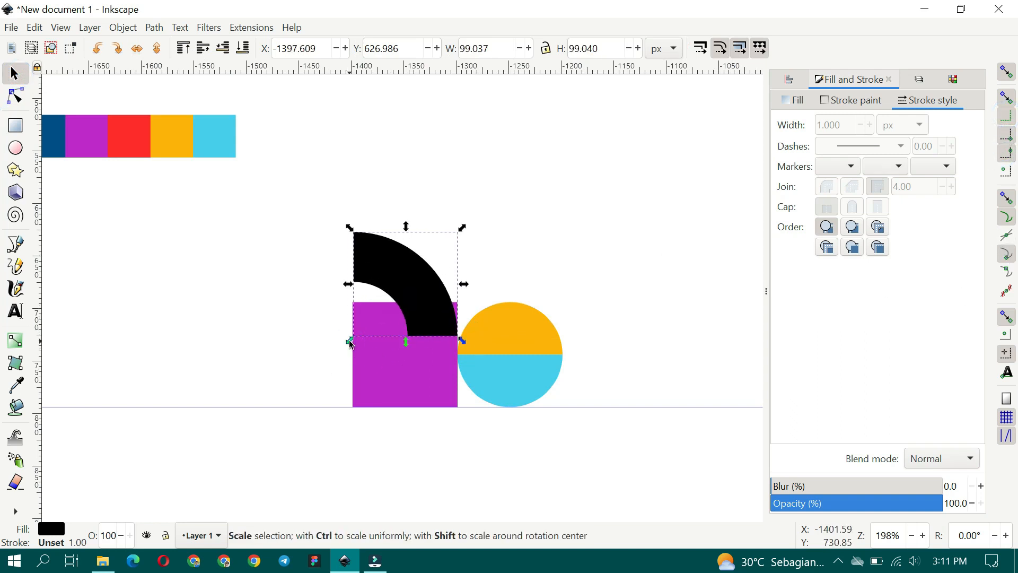
left_click_drag(349, 341, 348, 342)
left_click_drag(422, 291, 468, 272)
key("Escape")
Fill the quarter arc with the orange of the circle's upper half.
left_click(425, 269)
key("d")
left_click(503, 328)
key("d")
left_click(510, 250)
left_click(406, 281)
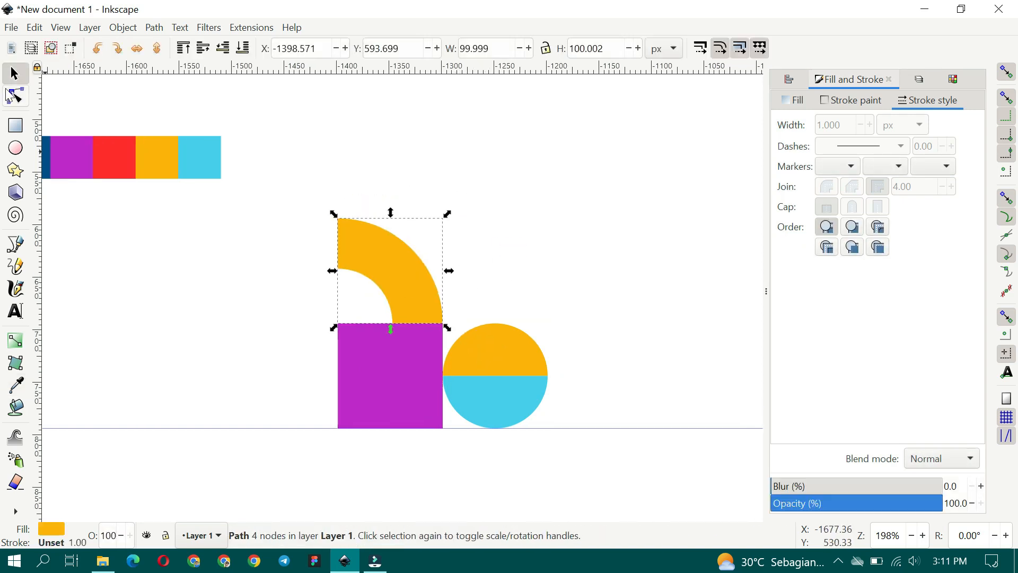
Place a vertical guide through the purple square's centre.
left_click(434, 410)
scroll(403, 405, "up", 1)
left_click_drag(41, 354, 389, 373)
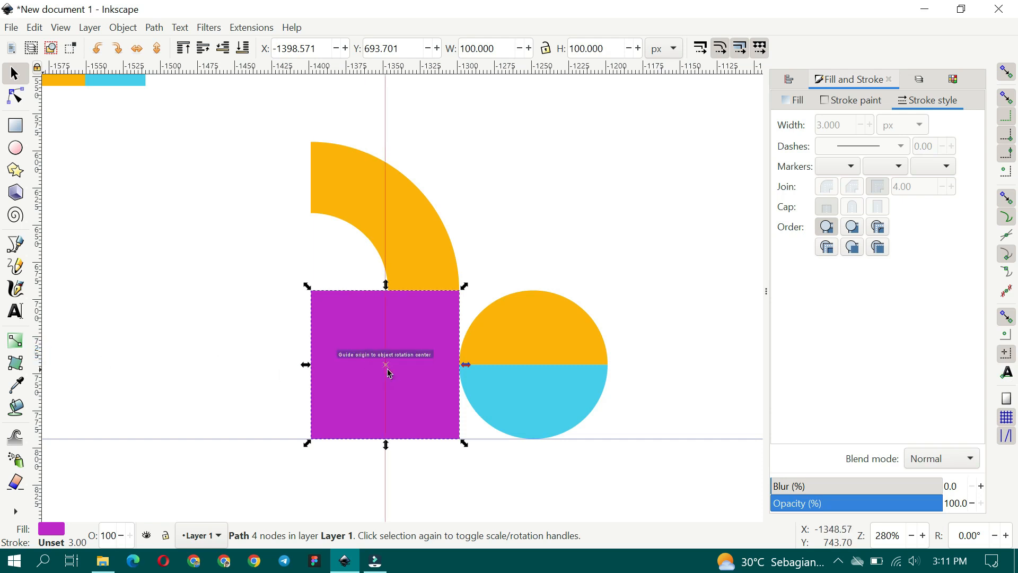
Scale the quarter arc's two inner nodes so its inner edge meets the guide through the square's centre, and remove that guide.
key("n")
left_click_drag(262, 170, 412, 323)
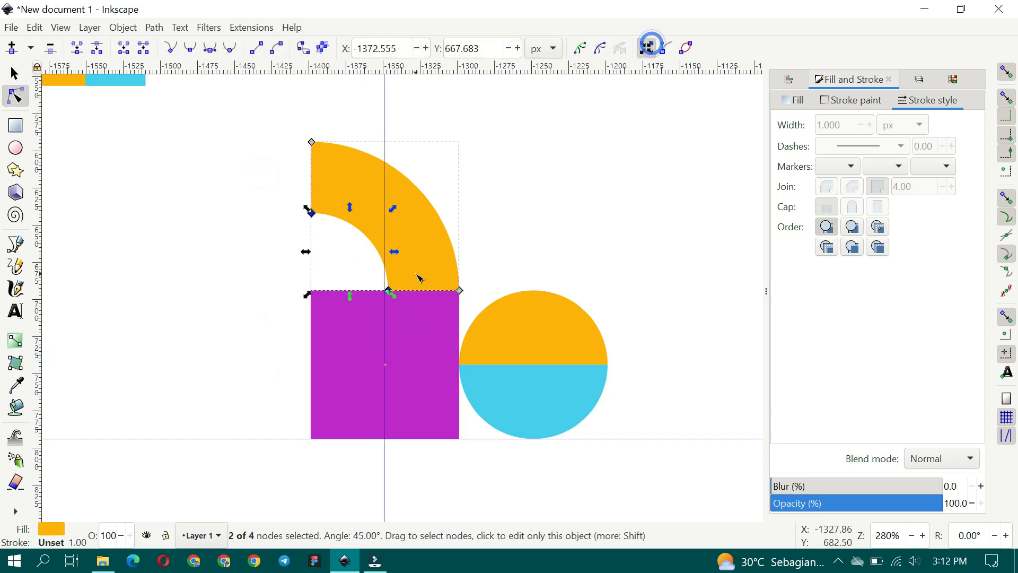
scroll(419, 277, "up", 1)
key("s")
left_click(130, 206)
scroll(479, 484, "down", 1)
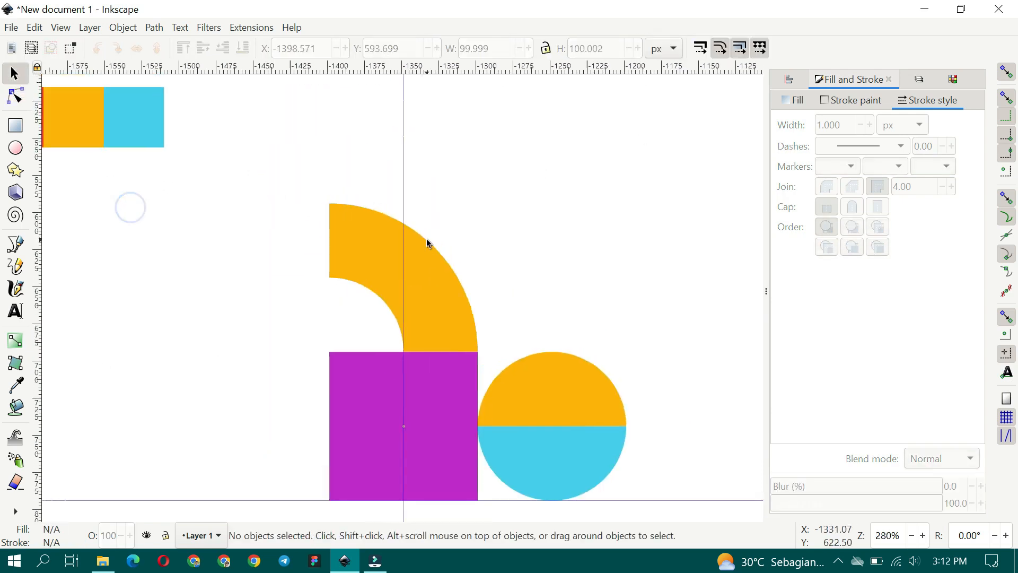
left_click_drag(402, 207, 2, 211)
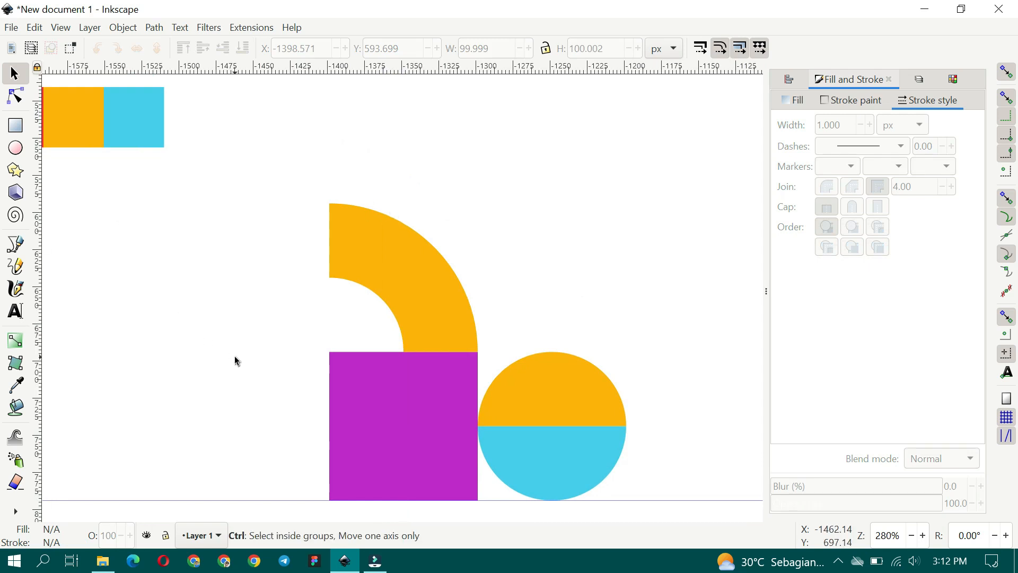
Duplicate the purple square and snap the copy directly above the two-tone circle, beside the quarter arc.
scroll(234, 355, "down", 1)
scroll(331, 352, "up", 1)
left_click(355, 387)
key("ctrl+d")
left_click_drag(328, 434, 458, 330)
left_click(666, 336)
left_click_drag(609, 380, 536, 360)
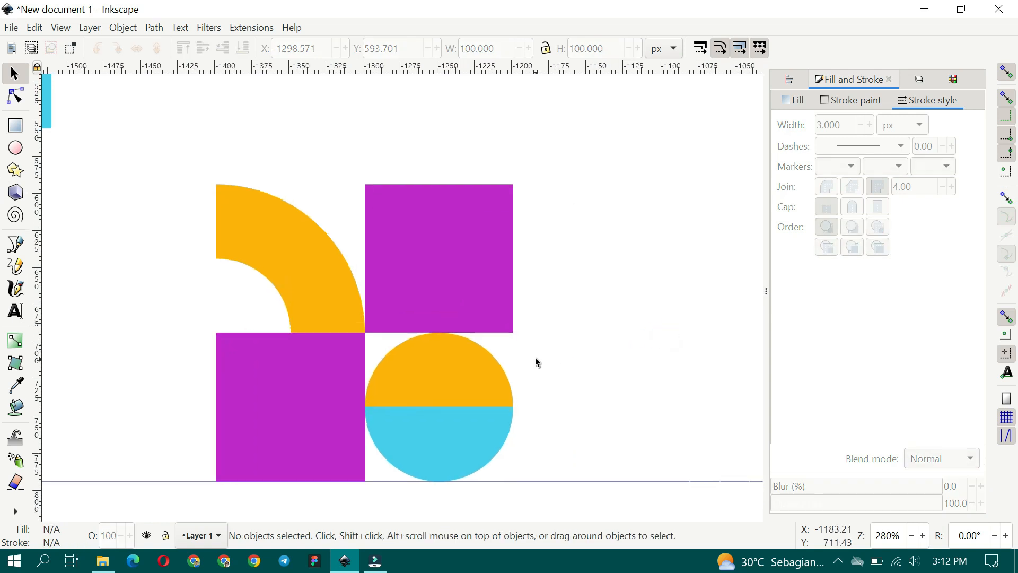
Duplicate the two-tone circle onto the purple square above it and unite the copy's halves into one path.
left_click(455, 416)
key("ctrl+d")
left_click_drag(450, 425, 454, 256)
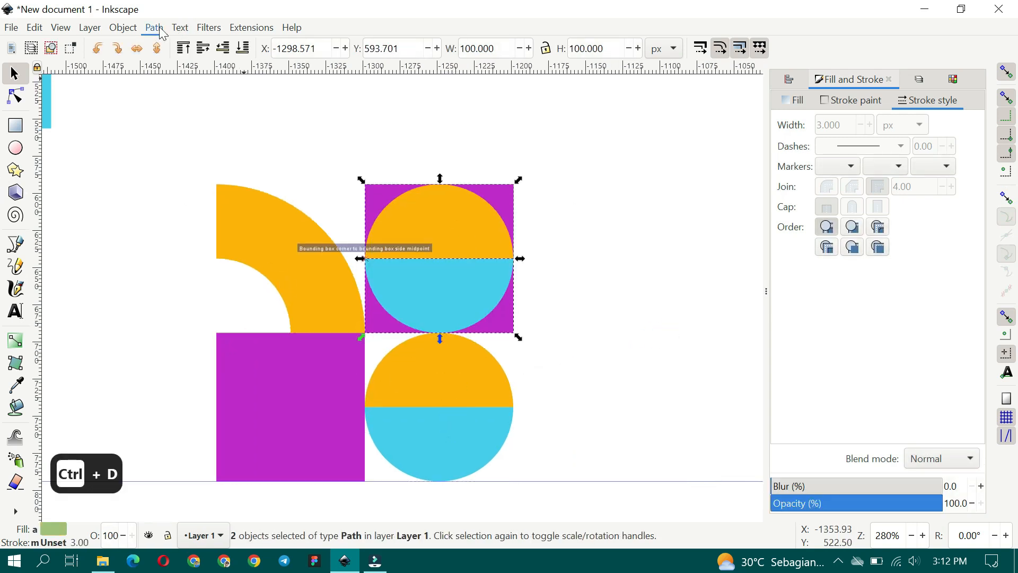
left_click(154, 27)
left_click(204, 96)
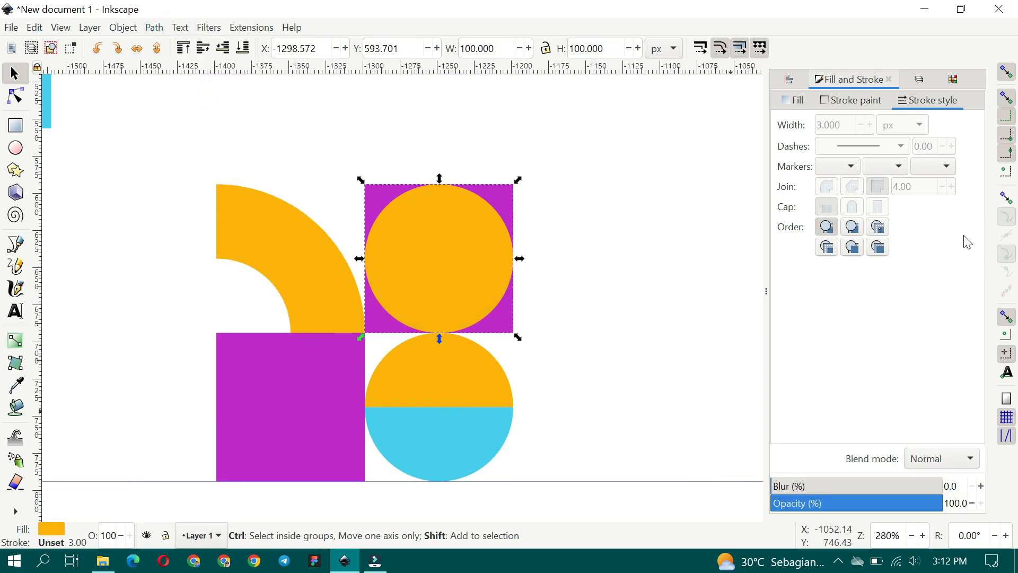
Fill the united circle with white by raising its lightness to 100.
key("ctrl+shift+f")
left_click(804, 103)
left_click_drag(879, 220, 966, 220)
scroll(466, 299, "up", 1)
Turn off snapping and shrink the white circle proportionally to 15 px on the purple square.
left_click(1009, 71)
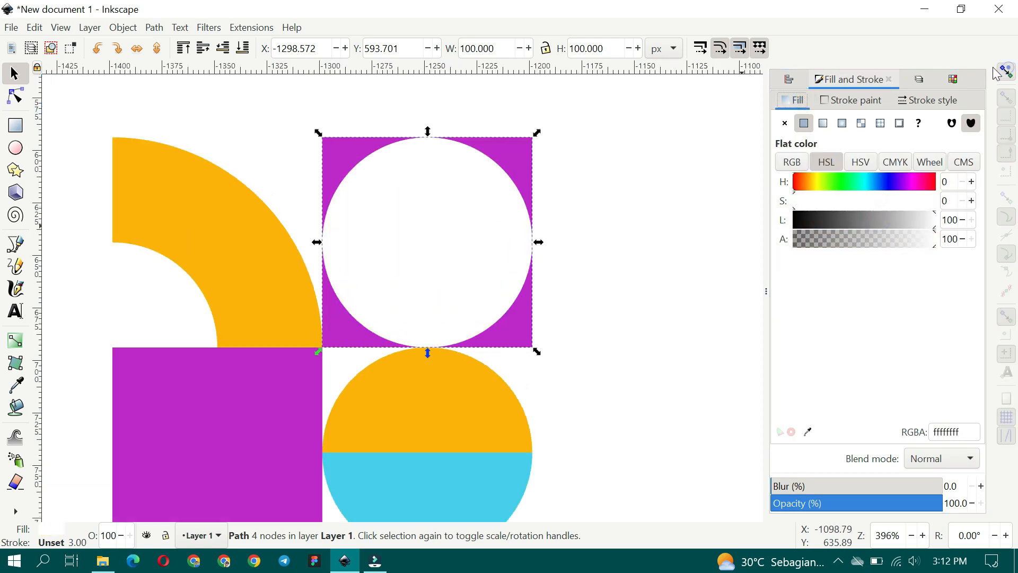
left_click_drag(532, 356, 392, 291)
left_click(485, 48)
key("ctrl+a")
type("15")
key("Return")
Duplicate the 15 px white circle three times and lay the circles out in a two-by-two grid on the square.
key("ctrl+d")
key("ctrl+d")
key("ctrl+d")
left_click(386, 206, "shift")
key("ctrl+shift+a")
Group the four white circles to align them centrally on the purple square, and ungroup them.
left_click_drag(630, 318, 345, 158)
key("ctrl+g")
left_click(469, 164, "shift")
key("ctrl+shift+a")
key("Escape")
left_click(470, 199)
key("ctrl+shift+g")
left_click(565, 261)
scroll(569, 259, "down", 2)
scroll(575, 257, "up", 2)
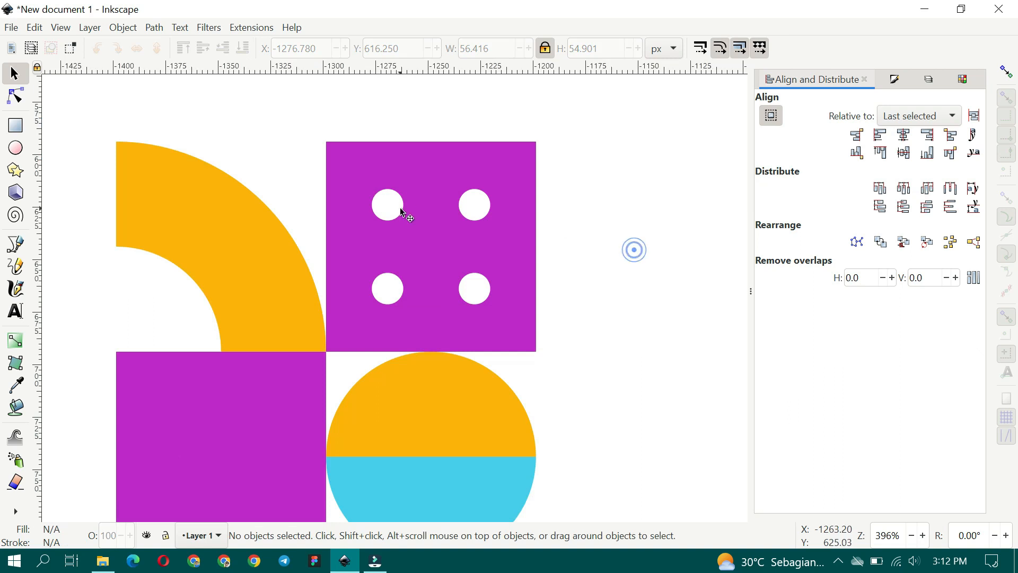
Resize the upper-left white circle to 18 px and delete the other three circles.
left_click(388, 204)
left_click(496, 50)
key("ctrl+a")
type("18")
key("Return")
left_click(473, 205)
left_click_drag(595, 336, 387, 260)
key("Delete")
left_click(388, 288)
key("Delete")
Duplicate the 18 px circle across and the resulting pair downward to form a two-by-two grid.
left_click(392, 209)
key("ctrl+d")
left_click_drag(393, 208, 482, 221)
left_click_drag(630, 241, 350, 165)
key("ctrl+d")
left_click_drag(473, 205, 474, 290)
Unite the four white circles into one path and centre it horizontally and vertically on the purple square.
left_click_drag(603, 327, 307, 171)
left_click(160, 27)
left_click(176, 102)
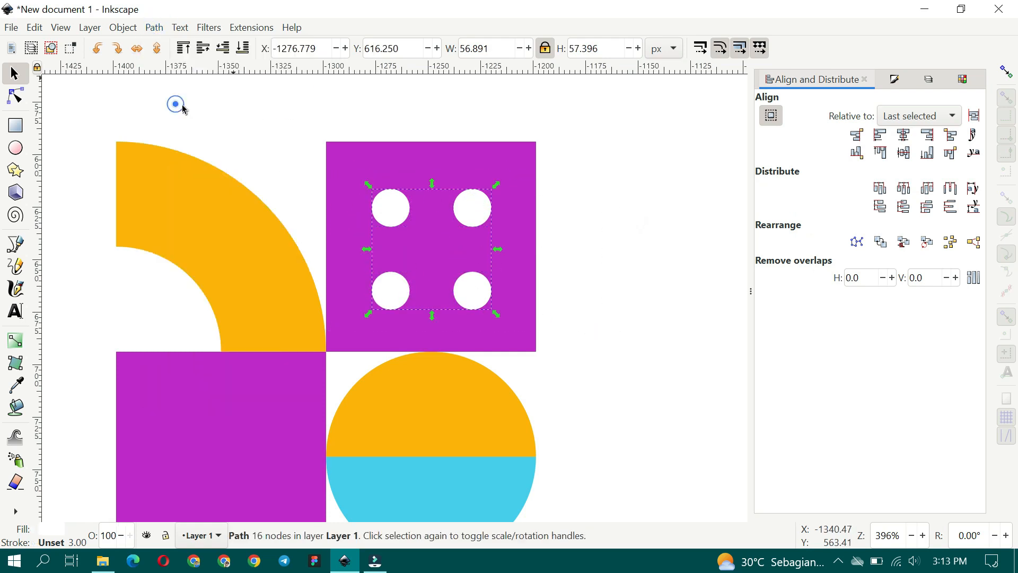
left_click(437, 167, "shift")
key("ctrl+shift+a")
left_click(903, 134)
left_click(904, 153)
left_click(624, 219)
Turn snapping on and draw a closed right triangle over the quarter arc's outer corner, snapped to the arc's two outer ends.
left_click_drag(221, 244, 304, 273)
key("b")
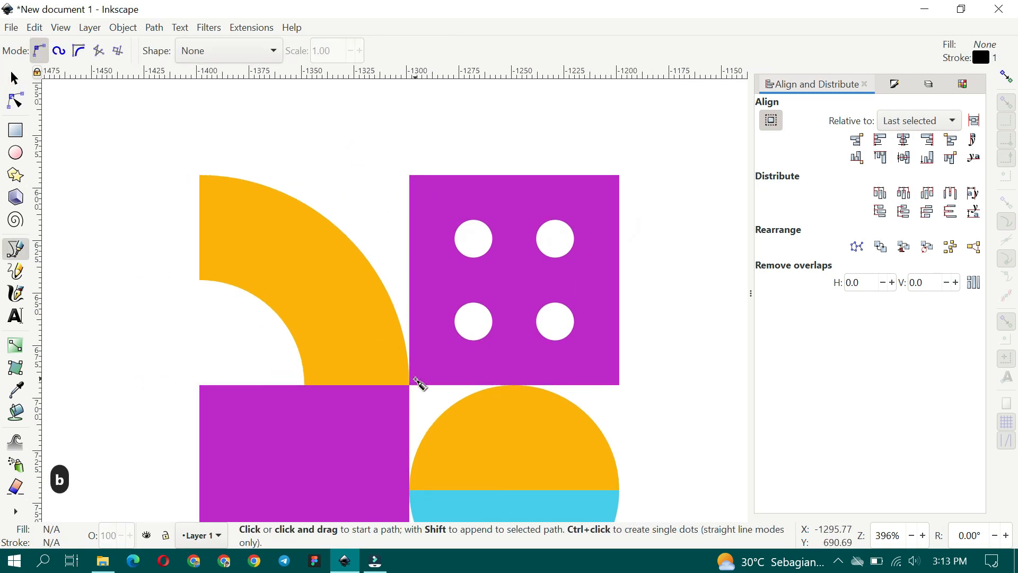
left_click(1006, 76)
left_click(409, 385)
left_click(200, 175)
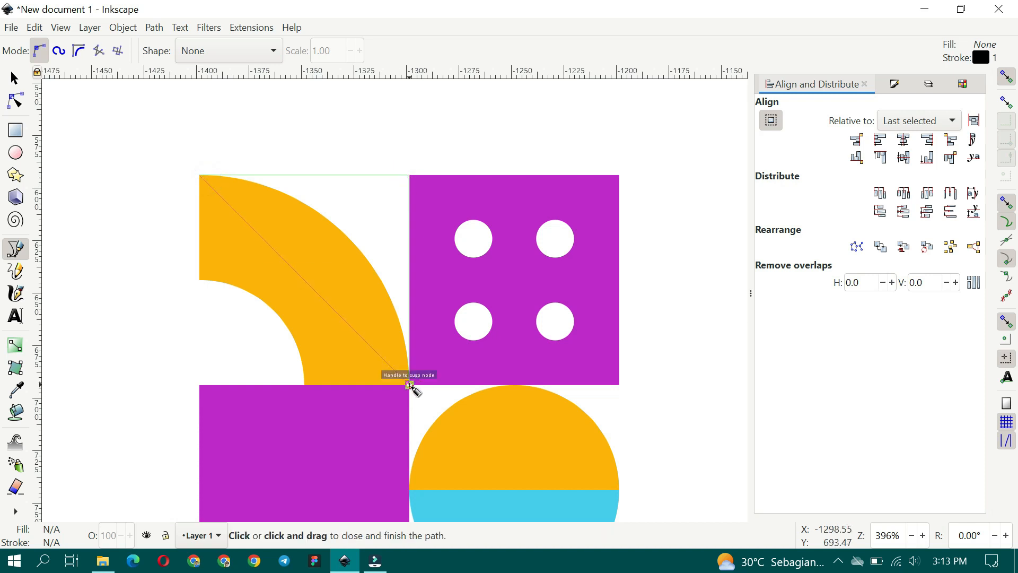
left_click(410, 386)
Fill the triangle with the square's purple and remove its stroke.
key("d")
left_click(453, 358)
key("d")
key("ctrl+shift+f")
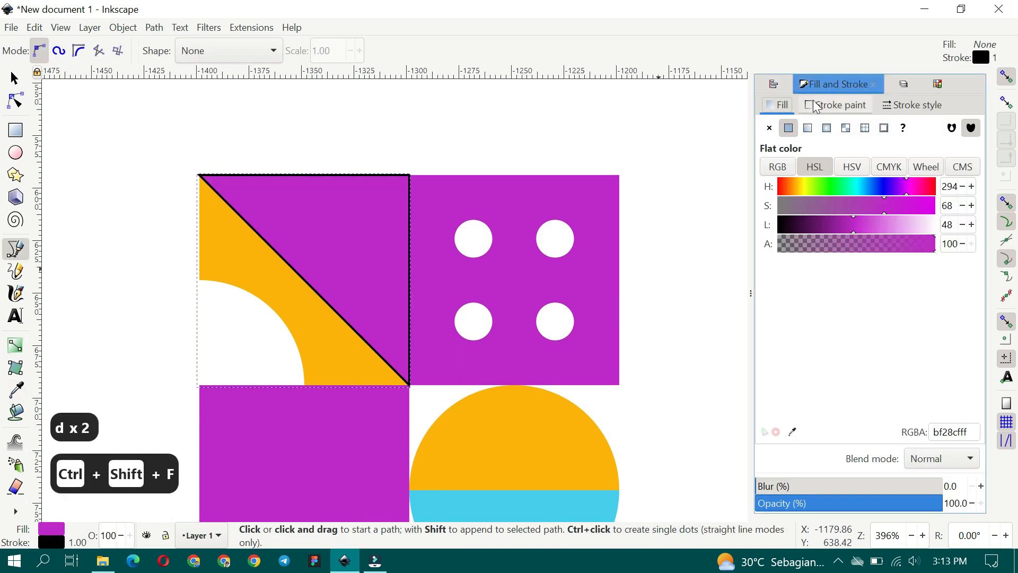
left_click(811, 105)
left_click(769, 128)
Duplicate the quarter arc and subtract the copy from the purple triangle.
key("s")
key("ctrl+d")
left_click(351, 180, "shift")
left_click(155, 28)
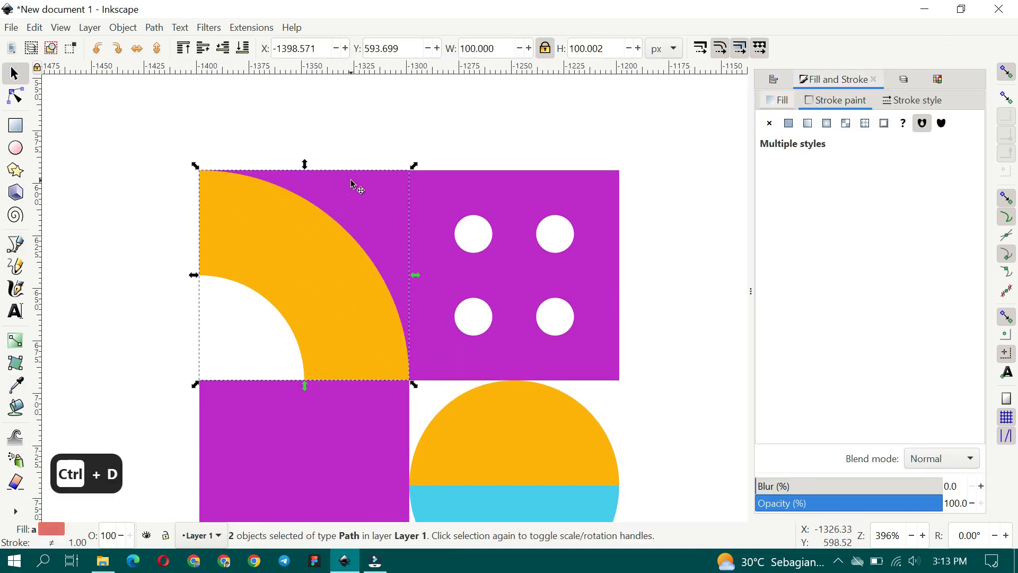
left_click(197, 115)
left_click_drag(355, 211, 355, 135)
key("ctrl+z")
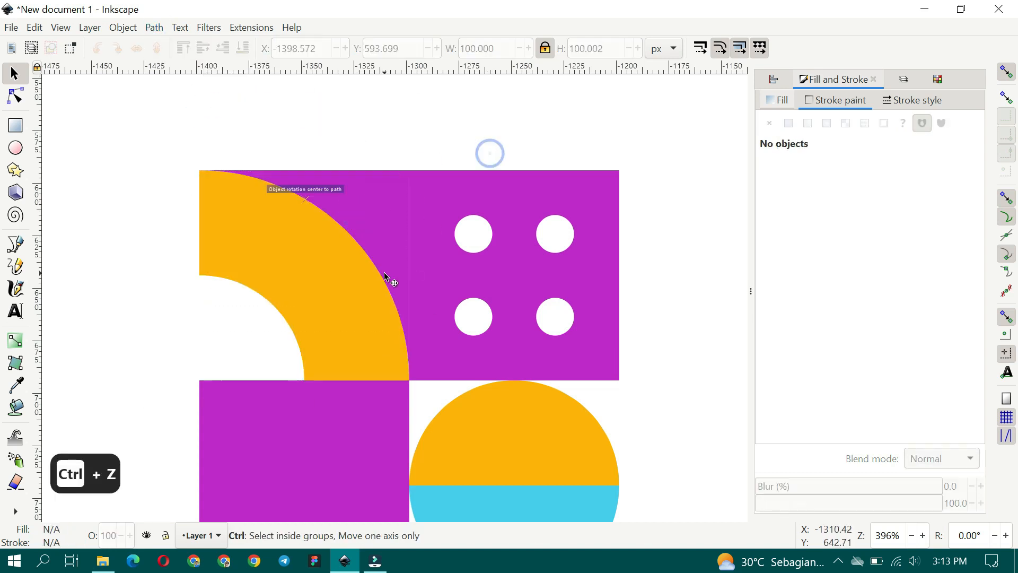
scroll(371, 286, "down", 1)
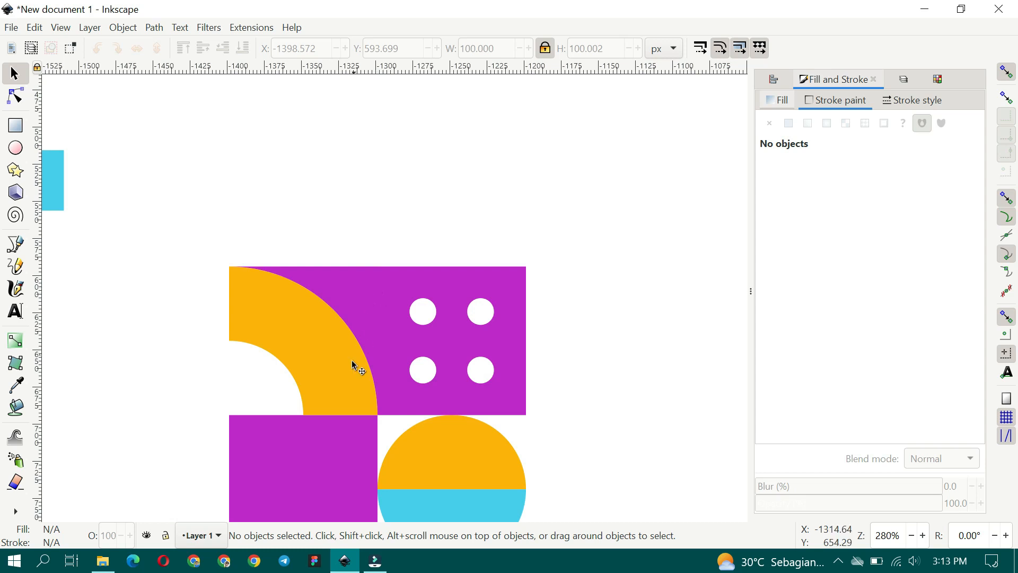
Duplicate the purple square, snapping one copy above the quarter arc and placing another freely to its right.
left_click(323, 463)
key("ctrl+d")
left_click_drag(316, 477, 306, 180)
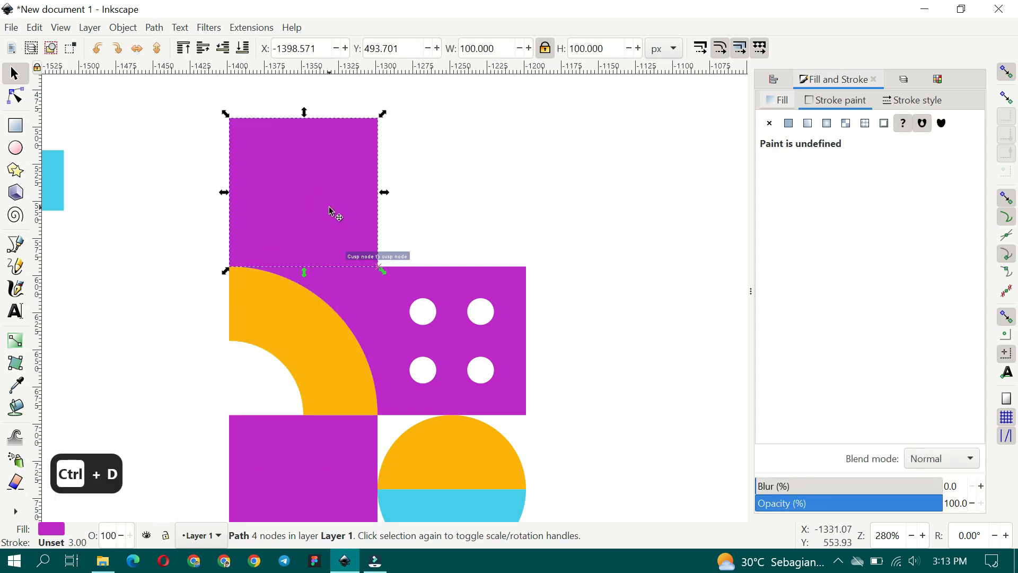
left_click_drag(346, 207, 477, 198)
key("ctrl+d")
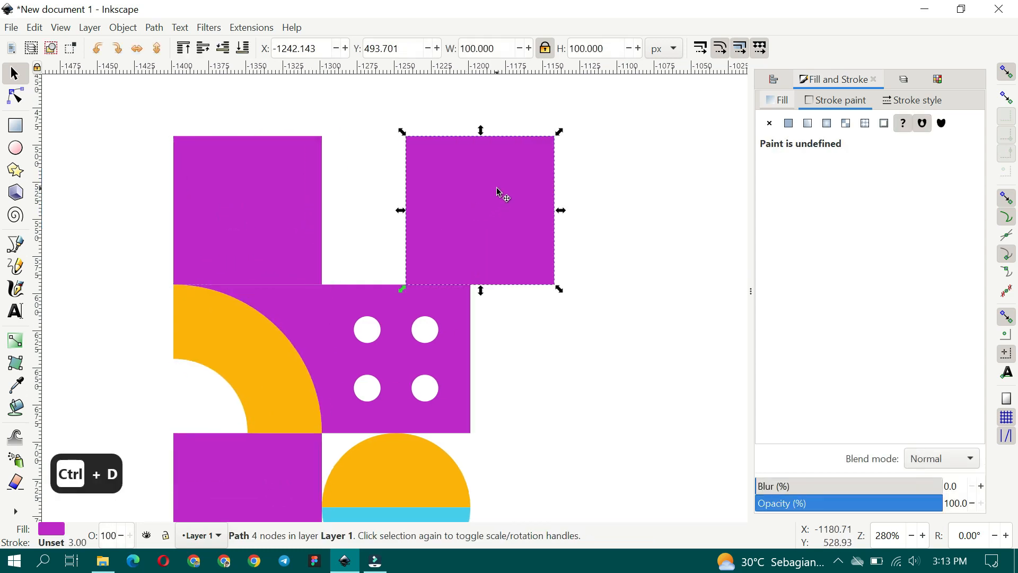
Turn the free square into a right triangle by deleting its upper-left node and making the remaining nodes corners.
left_click(15, 96)
left_click_drag(370, 100, 423, 162)
key("Delete")
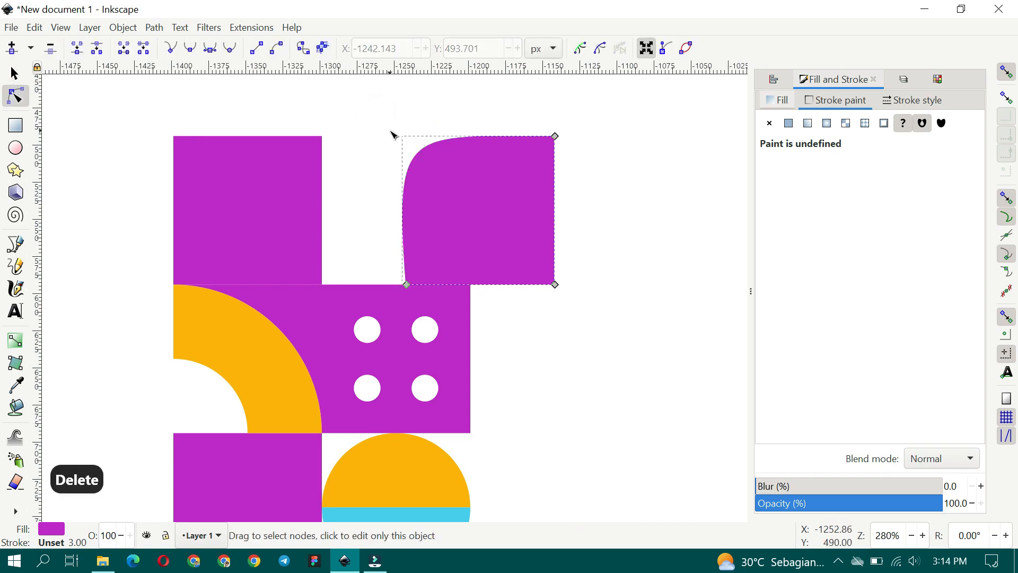
key("ctrl+a")
left_click(172, 52)
left_click(15, 73)
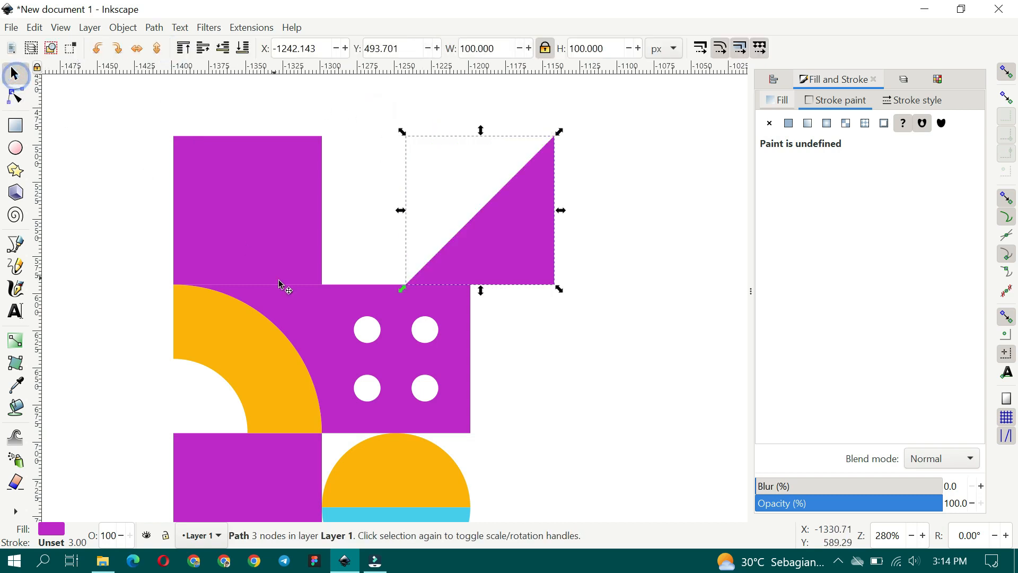
Fill the triangle with the cyan palette swatch.
scroll(345, 281, "down", 3)
left_click_drag(281, 268, 273, 273)
key("d")
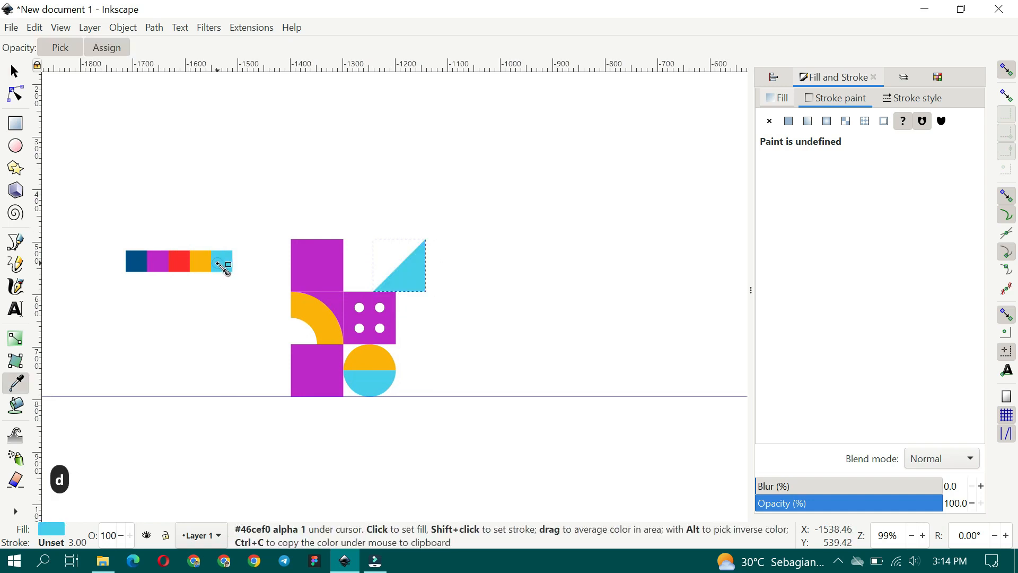
left_click(220, 263)
key("d")
scroll(325, 359, "up", 1)
left_click(327, 393)
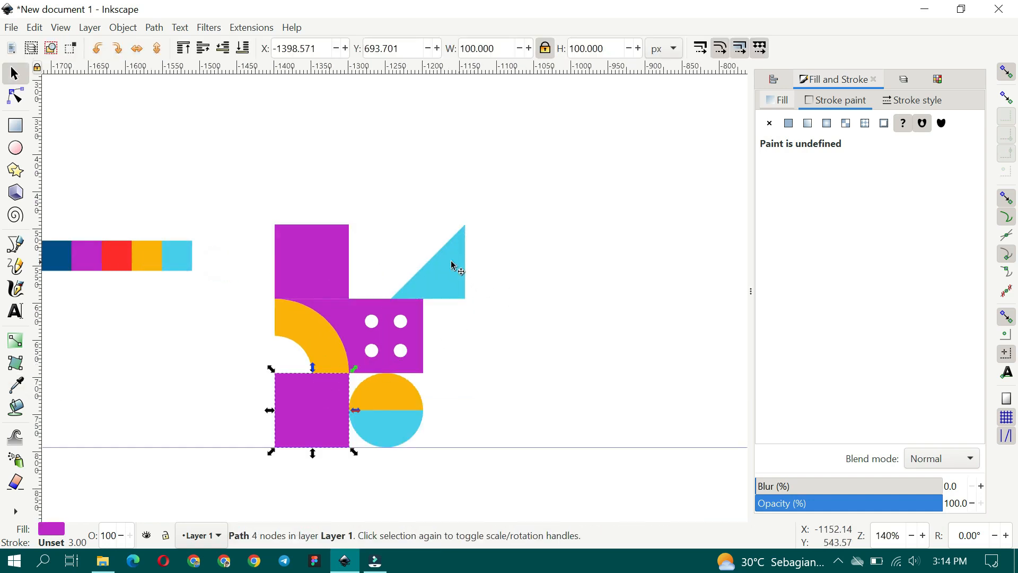
Resize the cyan triangle to 50 px and snap it into the lower-right corner of the uppermost purple square.
left_click(485, 48)
key("ctrl+a")
type("50")
key("Return")
scroll(376, 298, "up", 1)
left_click_drag(432, 231, 314, 284)
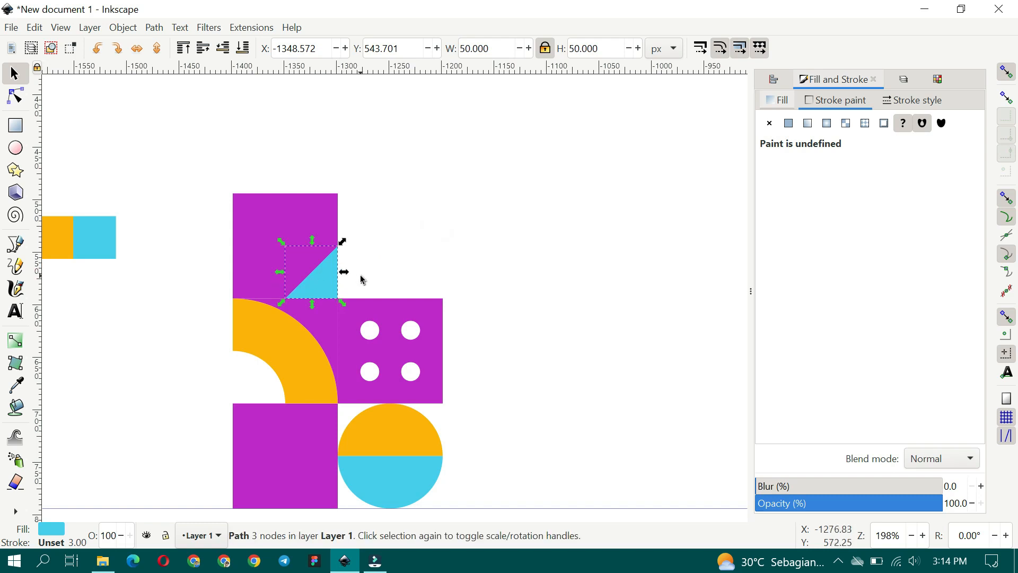
Place two copies of the cyan triangle along the dotted square's upper edge, and rotate a further free copy by 180°.
left_click_drag(385, 272, 357, 316)
key("ctrl+d")
key("ctrl+d")
left_click_drag(286, 322, 405, 249)
key("ctrl+d")
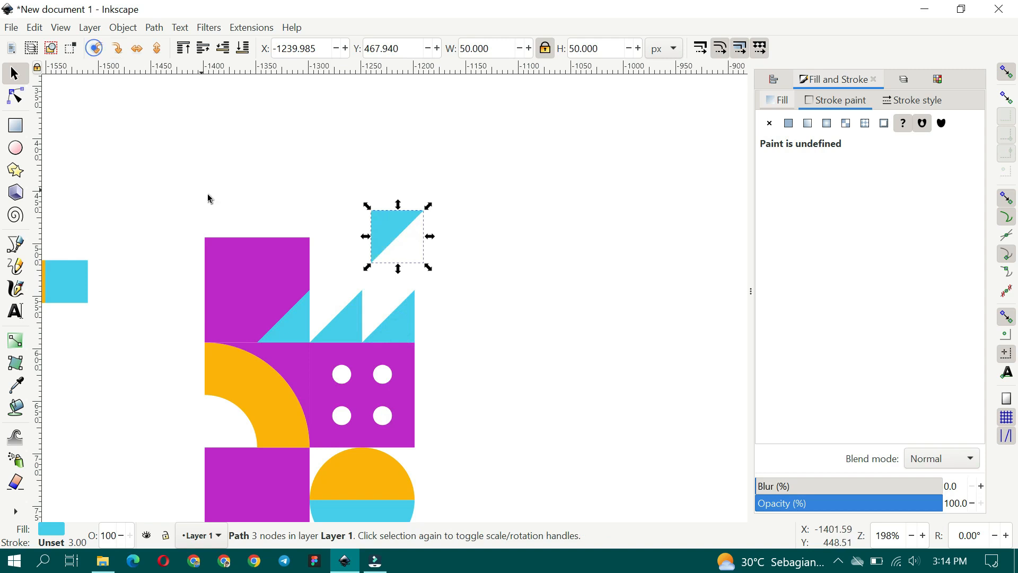
Fill the rotated triangle with the red palette swatch.
scroll(198, 181, "left", 3)
key("d")
left_click(154, 273)
key("d")
Snap the red triangle and a duplicate side by side above the dotted square, and delete the rightmost cyan triangle.
left_click_drag(546, 226, 533, 334)
key("ctrl+d")
left_click(566, 318)
key("Delete")
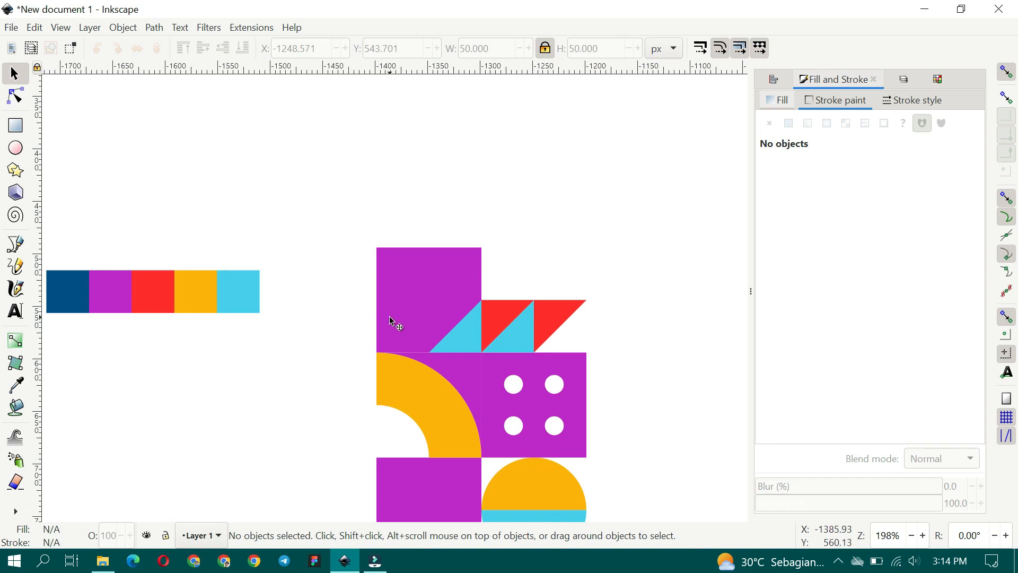
Draw a closed four-corner diagonal band between the uppermost purple square's diagonal and the cyan triangle's slanted edge.
key("b")
left_click(481, 252)
left_click(377, 356)
left_click(430, 357)
left_click(481, 305)
left_click(482, 253)
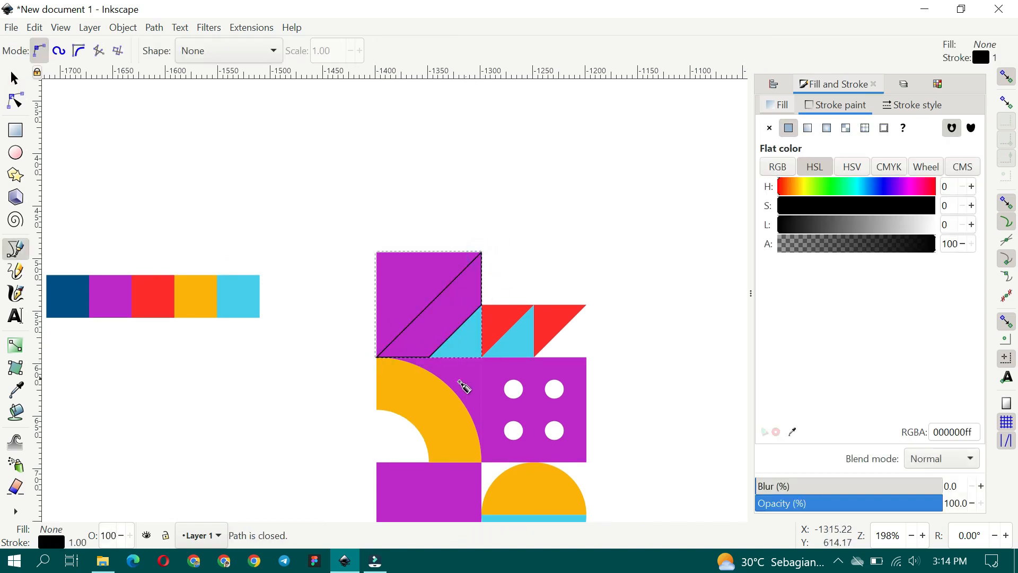
Fill the diagonal band with the quarter arc's orange and remove its stroke.
key("d")
left_click(422, 388)
key("d")
key("ctrl+shift+f")
left_click(769, 128)
left_click(16, 77)
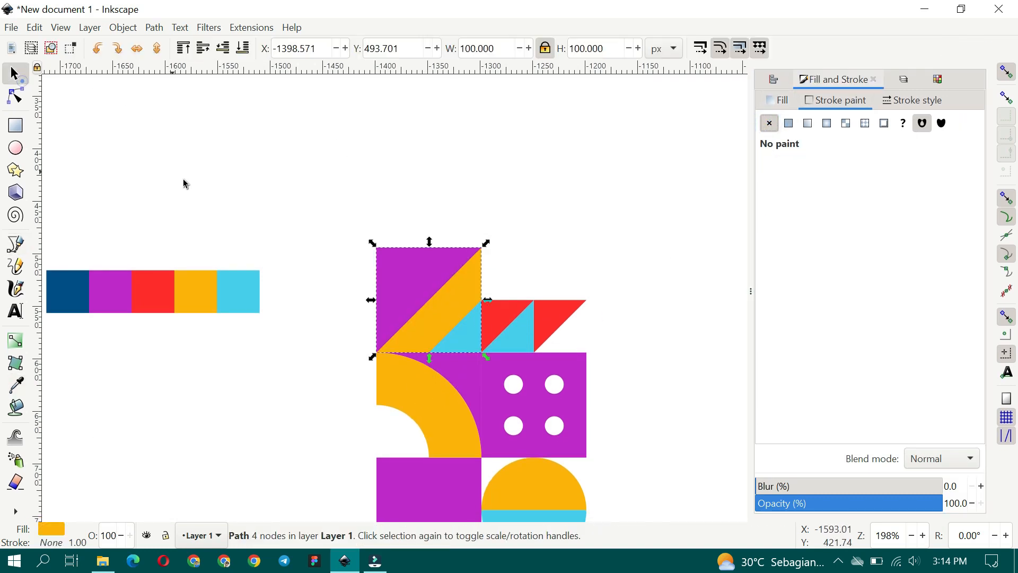
left_click(83, 117)
Add two purple copies of the red triangle side by side, directly above the two red triangles.
left_click_drag(429, 223, 410, 250)
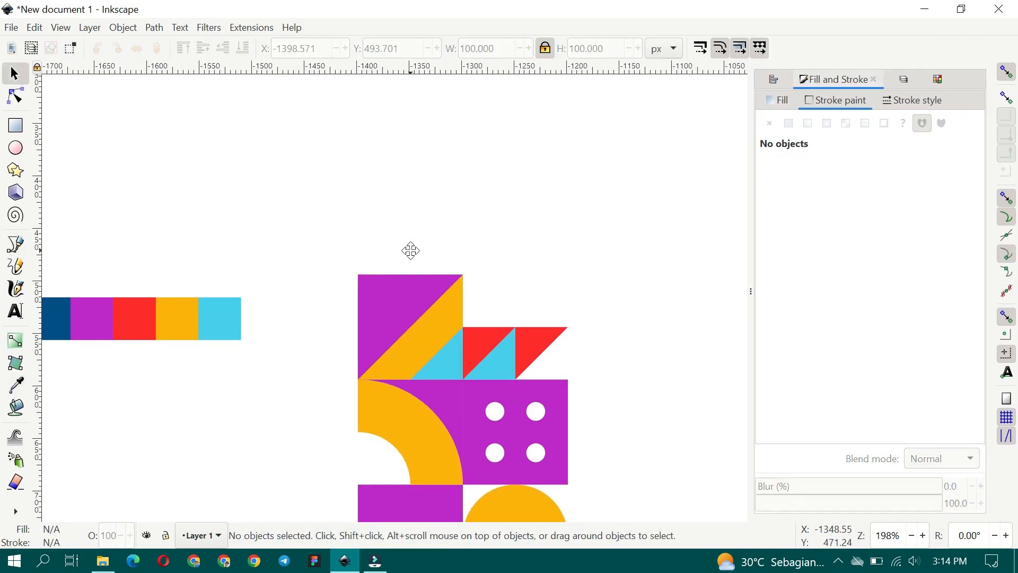
left_click(470, 342)
key("ctrl+d")
left_click_drag(469, 342, 474, 293)
key("d")
left_click(402, 294)
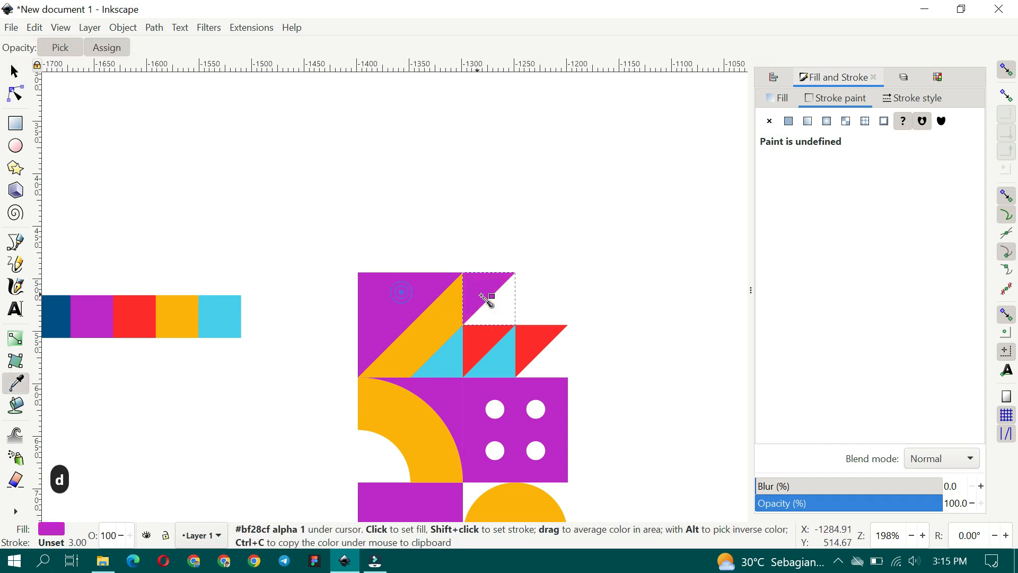
key("ctrl+d")
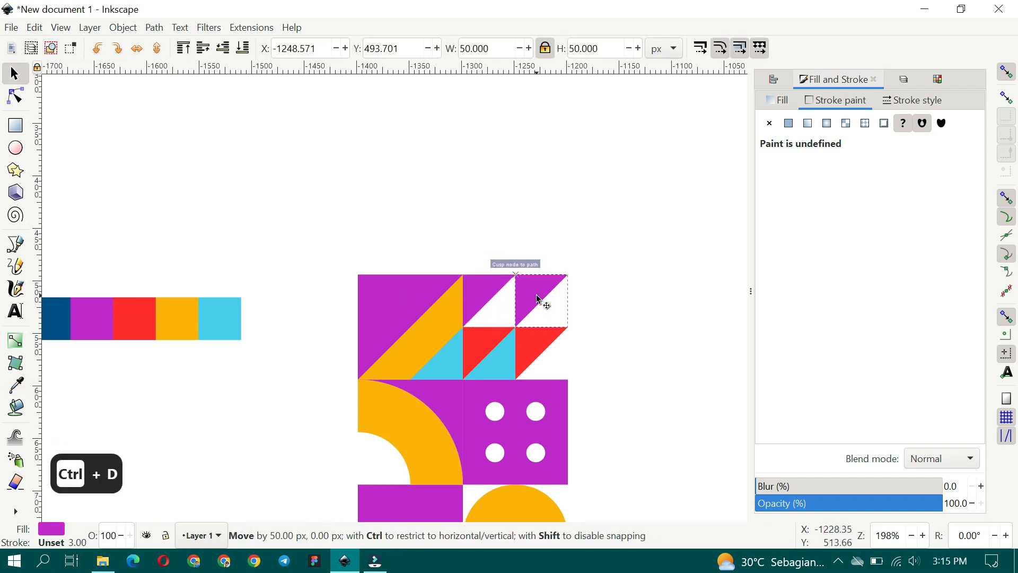
scroll(578, 372, "down", 3)
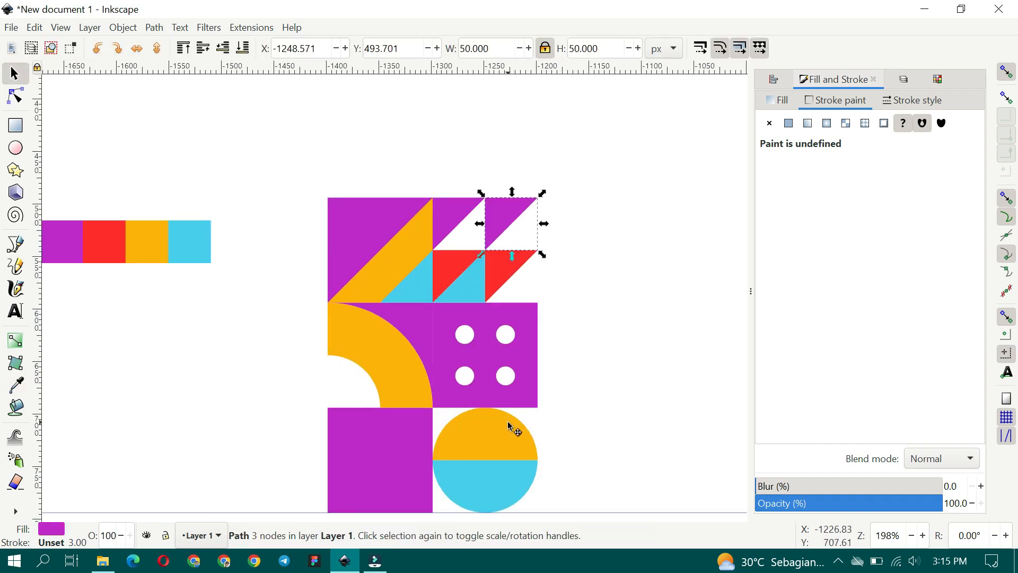
Duplicate the lowest purple square, set its height to 50 px with unlocked proportions, and snap it directly above the two purple triangles.
key("ctrl+d")
left_click_drag(374, 471, 482, 127)
scroll(483, 127, "up", 3)
left_click(545, 49)
left_click(589, 48)
key("ctrl+a")
type("50")
key("Return")
left_click_drag(464, 171, 431, 253)
Duplicate the orange half circle onto the top of the 50 px high rectangle and fill it with the same purple.
scroll(467, 458, "down", 3)
left_click(468, 444)
key("ctrl+d")
left_click_drag(467, 444, 467, 125)
scroll(468, 125, "up", 3)
key("d")
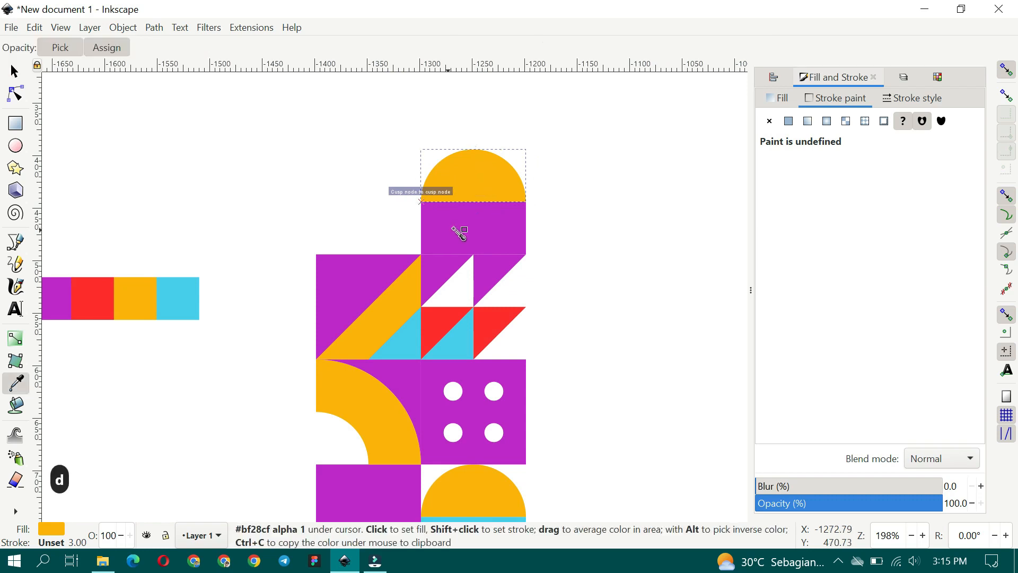
left_click(457, 230)
key("d")
left_click(537, 232)
Duplicate the orange and cyan half circles, unite the copies into one circle, and set its width to 40 px with locked proportions.
scroll(538, 232, "down", 5)
scroll(573, 236, "up", 3)
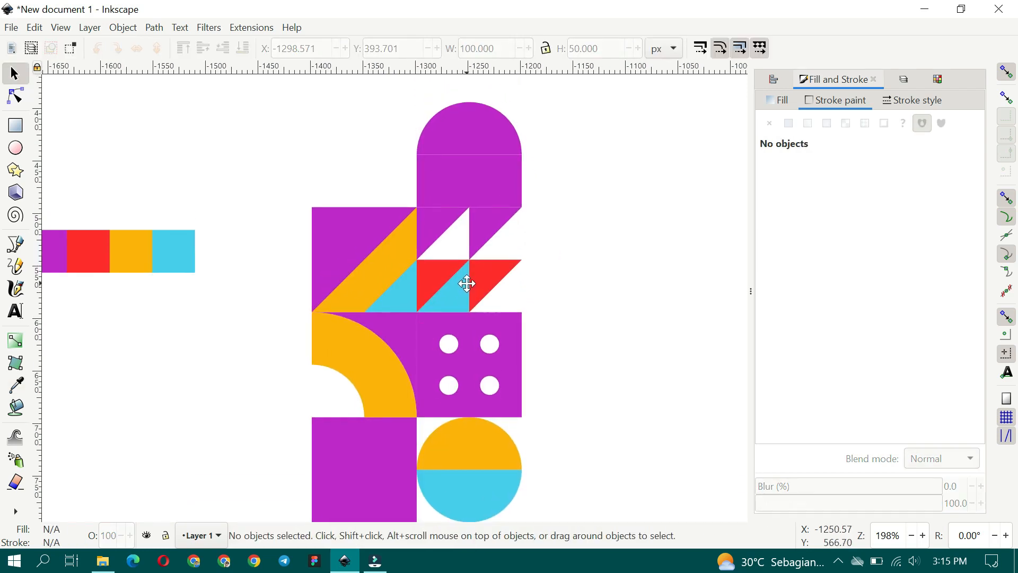
left_click(473, 443)
left_click(477, 483, "shift")
key("ctrl+d")
left_click_drag(477, 455, 634, 142)
left_click(154, 27)
left_click(187, 99)
left_click(483, 48)
key("ctrl+a")
type("40")
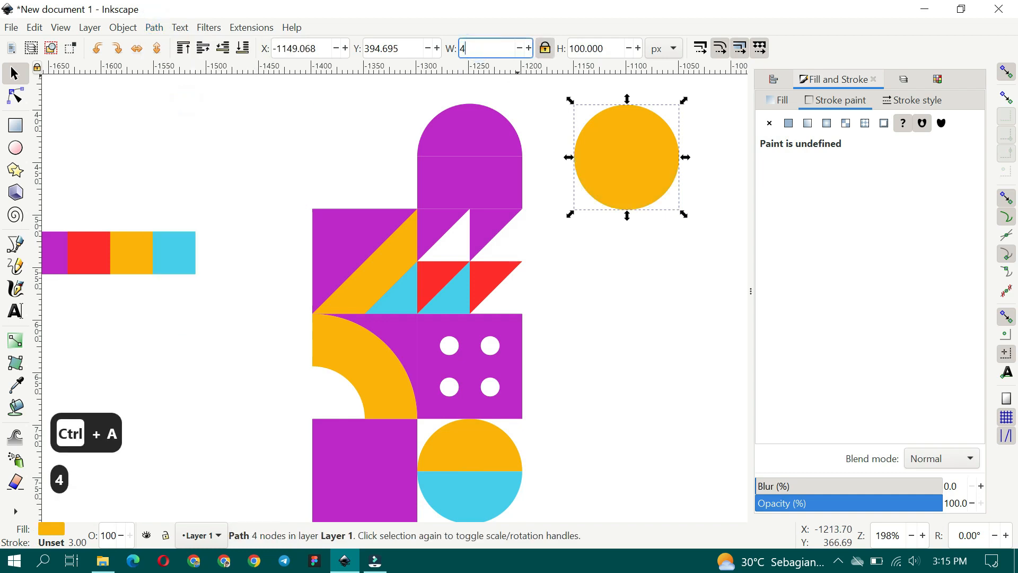
key("Return")
Place the small circle on the seam of the purple half circle and rectangle, centred horizontally on the half circle.
left_click_drag(596, 128, 470, 151)
scroll(480, 121, "up", 3)
left_click_drag(452, 195, 451, 213)
left_click(500, 136, "shift")
key("ctrl+shift+a")
left_click(903, 135)
left_click(668, 184)
Fill the small circle with the palette's cyan.
scroll(530, 217, "down", 2)
left_click(500, 205)
key("d")
left_click(388, 319)
key("d")
scroll(486, 281, "down", 1)
left_click(595, 258)
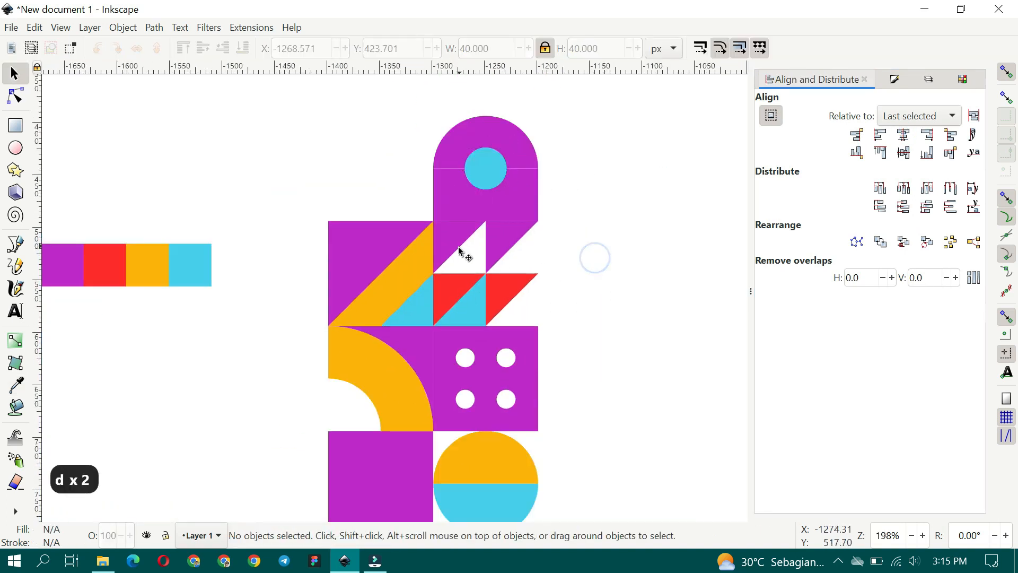
Stack two copies of the orange half circle above the diagonal-band tile, filling the upper one with cyan.
scroll(446, 221, "down", 2)
left_click(520, 436)
key("ctrl+d")
left_click_drag(520, 436, 409, 200)
key("d")
left_click(508, 240)
key("d")
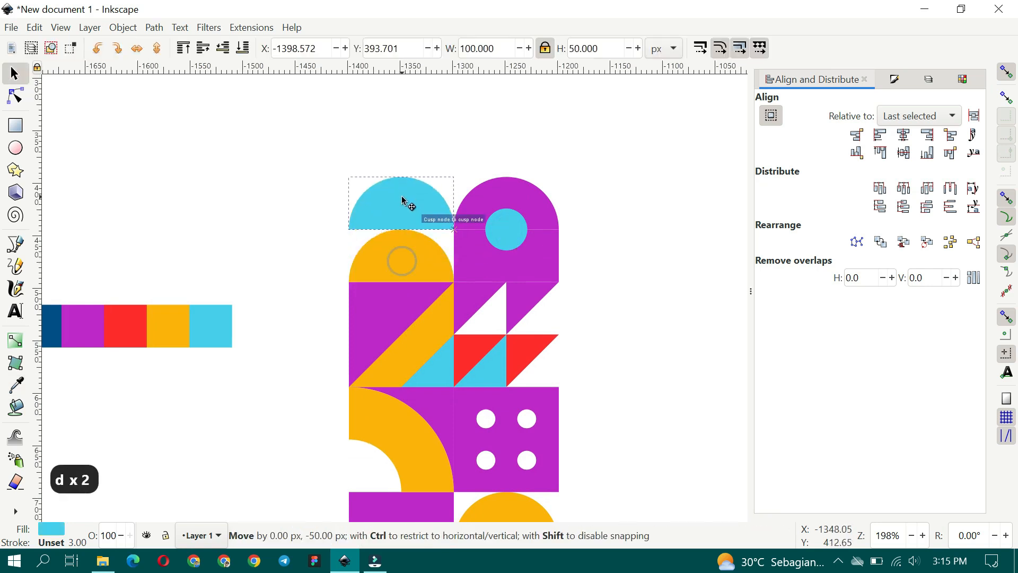
left_click(485, 132)
Cut the four white dots out of the purple square with the Difference operation.
scroll(484, 132, "down", 2)
scroll(468, 310, "up", 2)
left_click(468, 309)
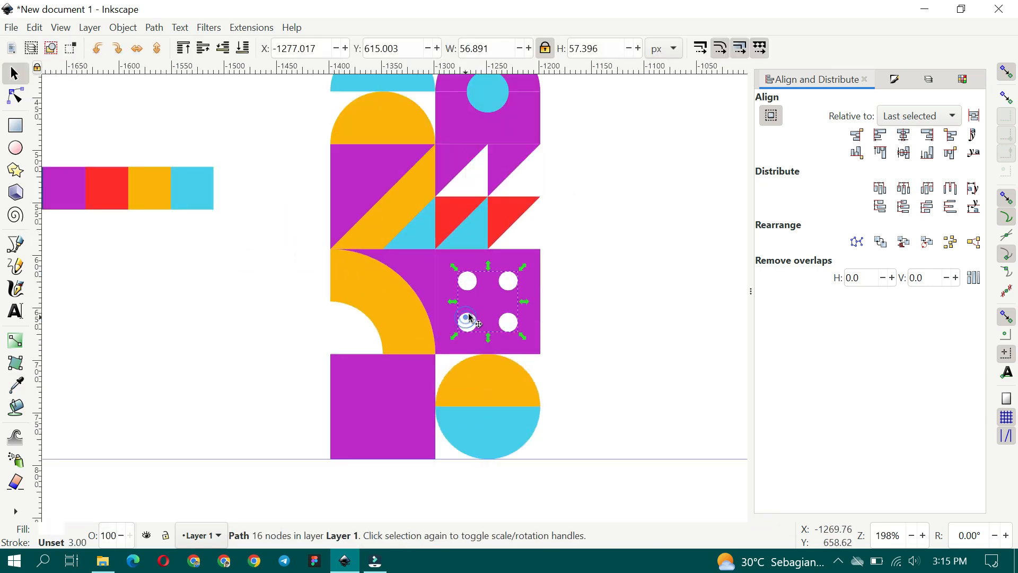
left_click(155, 27)
left_click(188, 183)
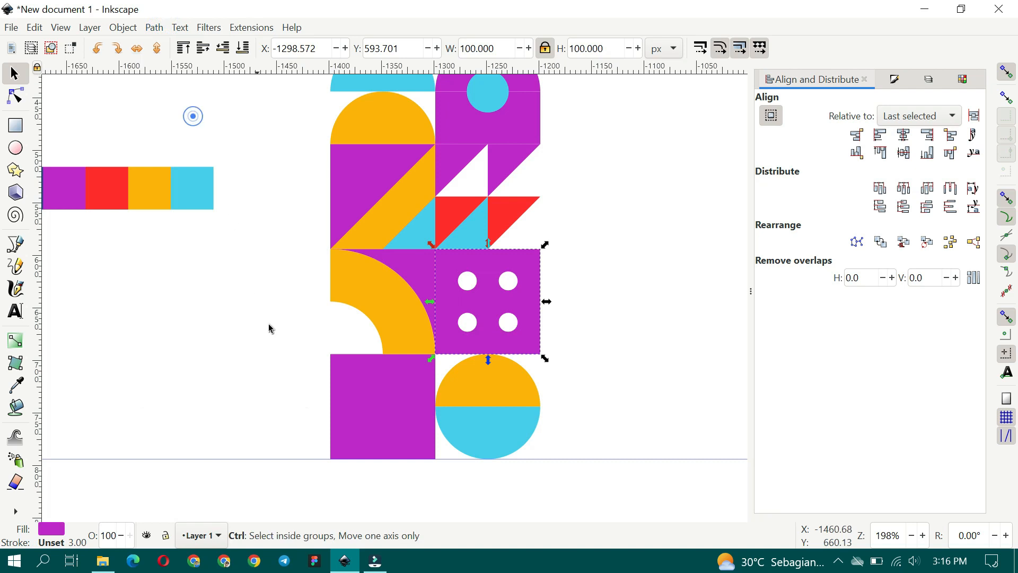
scroll(260, 318, "down", 4)
left_click_drag(293, 264, 347, 364)
key("ctrl+z")
scroll(276, 298, "up", 4)
scroll(375, 329, "down", 1)
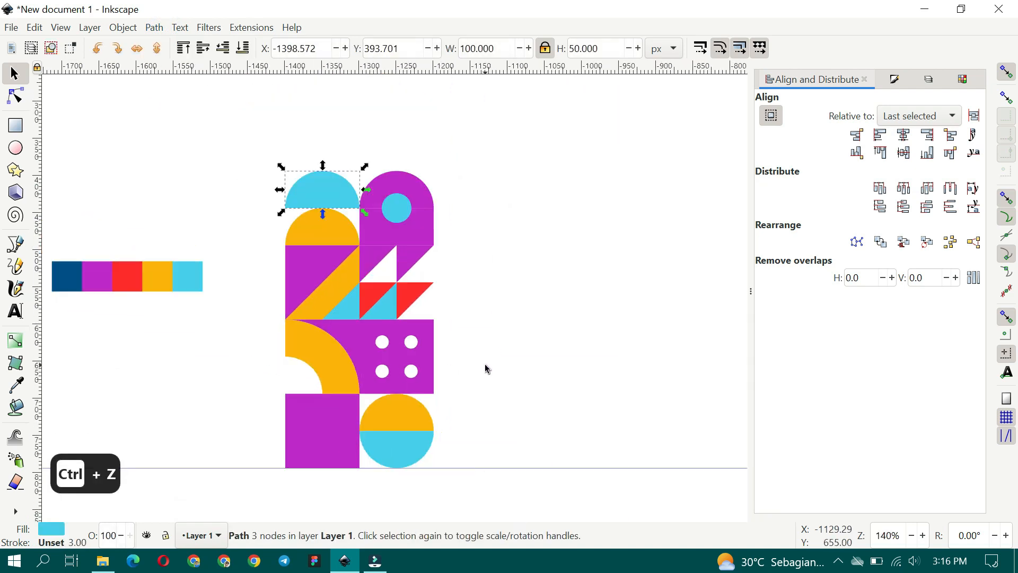
left_click(485, 366)
Duplicate the purple rounded shape with its cyan circle and two triangles, placing the copy well to the right of the pattern.
left_click_drag(399, 286, 358, 299)
left_click_drag(303, 185, 308, 235)
scroll(308, 234, "up", 1)
left_click_drag(439, 307, 289, 135)
key("ctrl+d")
left_click_drag(317, 234, 676, 240)
left_click_drag(614, 347, 554, 335)
left_click(572, 387)
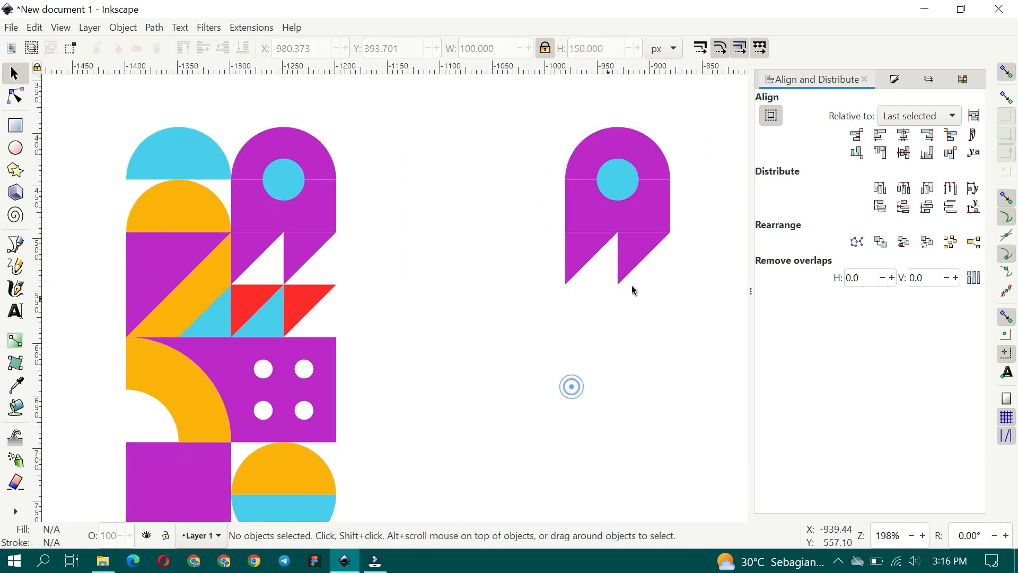
Copy a cyan triangle into the gap beside the separate piece's right purple triangle and fill it with orange.
left_click(267, 323)
key("ctrl+d")
left_click_drag(268, 323, 663, 268)
key("d")
left_click(180, 315)
key("d")
left_click(394, 362)
left_click_drag(390, 405, 403, 391)
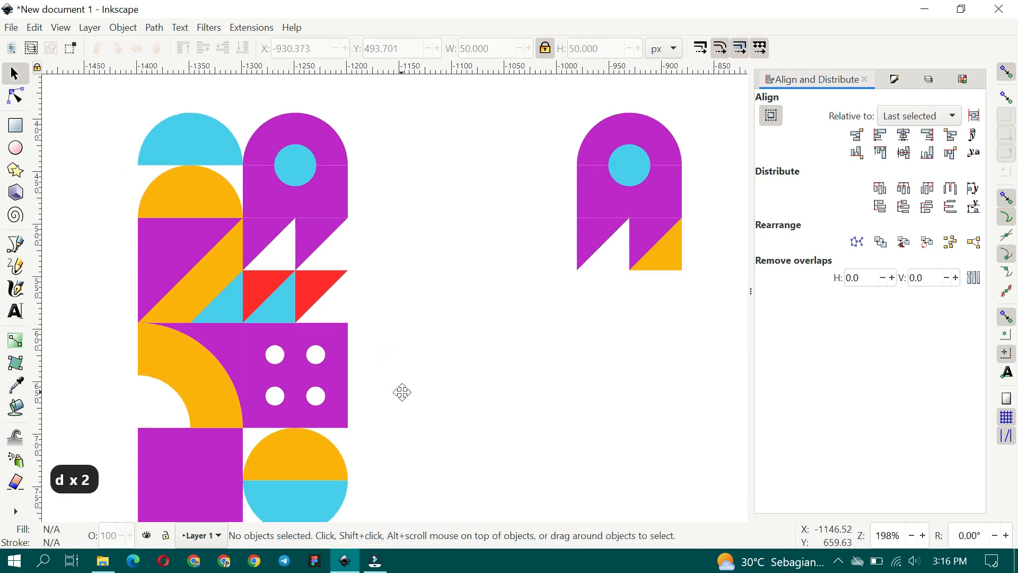
Unite copies of a cyan and a red triangle into a square, snap it below the separate piece's left triangle, and fill it purple.
left_click(276, 313)
left_click(264, 285, "shift")
key("ctrl+d")
left_click_drag(264, 285, 559, 326)
left_click(154, 27)
left_click(176, 98)
key("d")
left_click(596, 228)
key("d")
Duplicate the separate piece's right purple triangle and snap the copy directly below the orange triangle.
left_click(590, 265)
key("ctrl+d")
left_click_drag(589, 259, 591, 317)
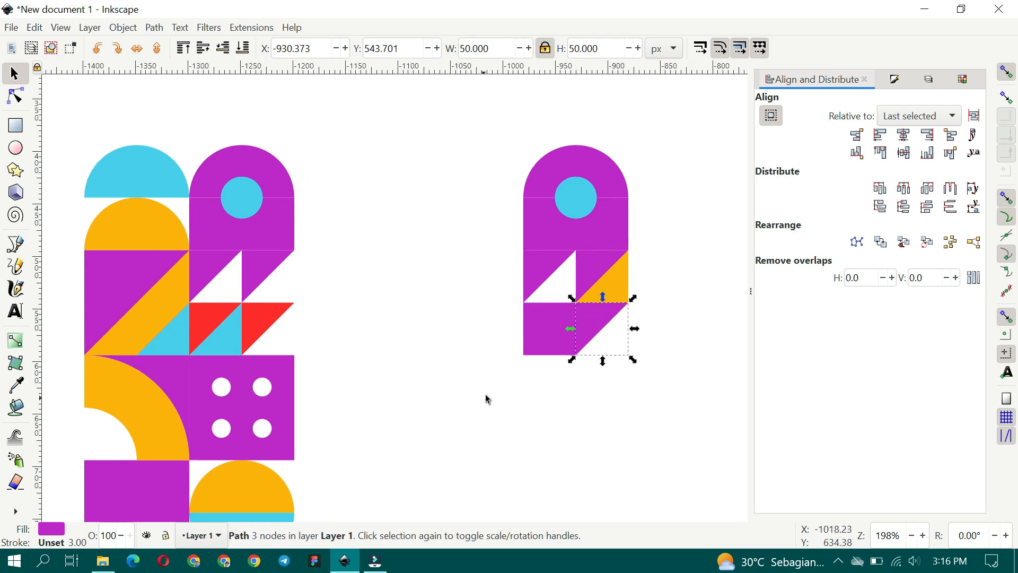
left_click(507, 379)
Copy the dotted purple square to the bottom of the separate column and fill it with red.
scroll(335, 332, "down", 2)
scroll(335, 333, "left", 2)
left_click(298, 329)
key("ctrl+d")
left_click_drag(299, 329, 635, 332)
key("d")
left_click(318, 273)
key("d")
scroll(482, 382, "down", 2)
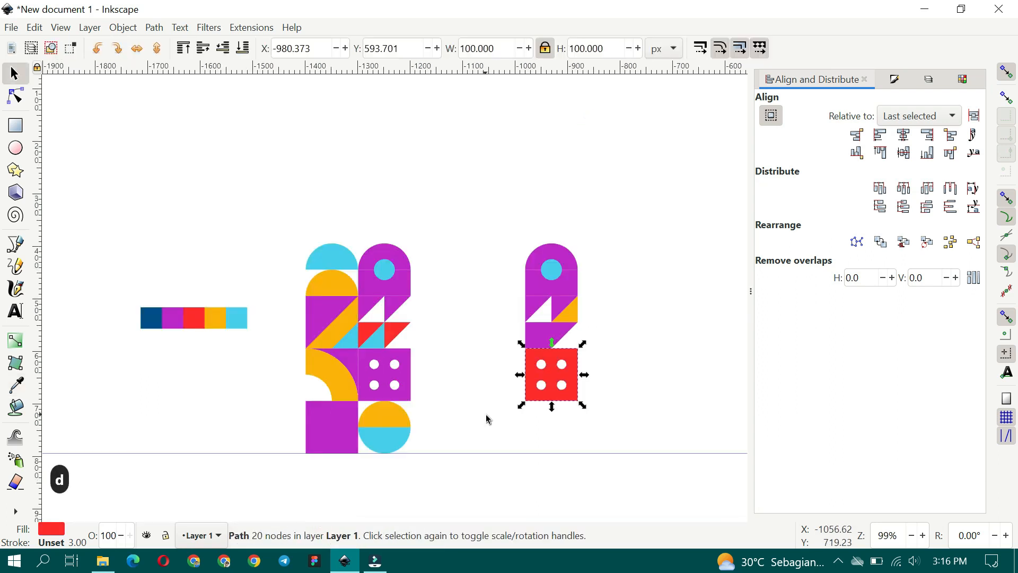
left_click(434, 402)
Move the whole separate column down until it rests on the page's bottom edge.
scroll(486, 404, "up", 2)
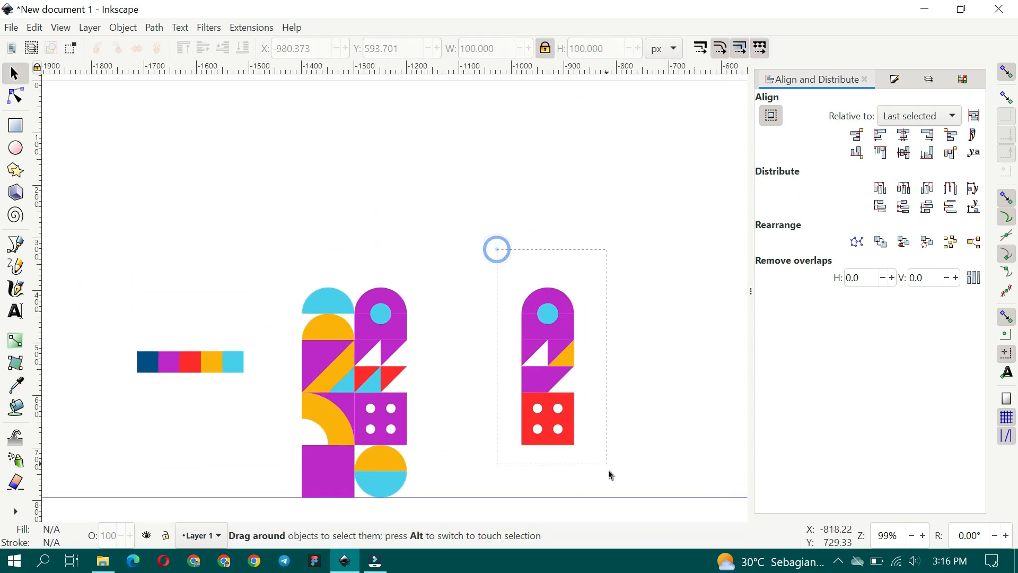
left_click_drag(609, 470, 610, 471)
scroll(557, 418, "down", 1)
left_click_drag(552, 385, 554, 438)
key("Escape")
Unite the purple half circle, rectangle and two triangles into one shape, both in the separate column and in the main pattern.
scroll(530, 361, "left", 1)
scroll(564, 353, "up", 2)
left_click(626, 319)
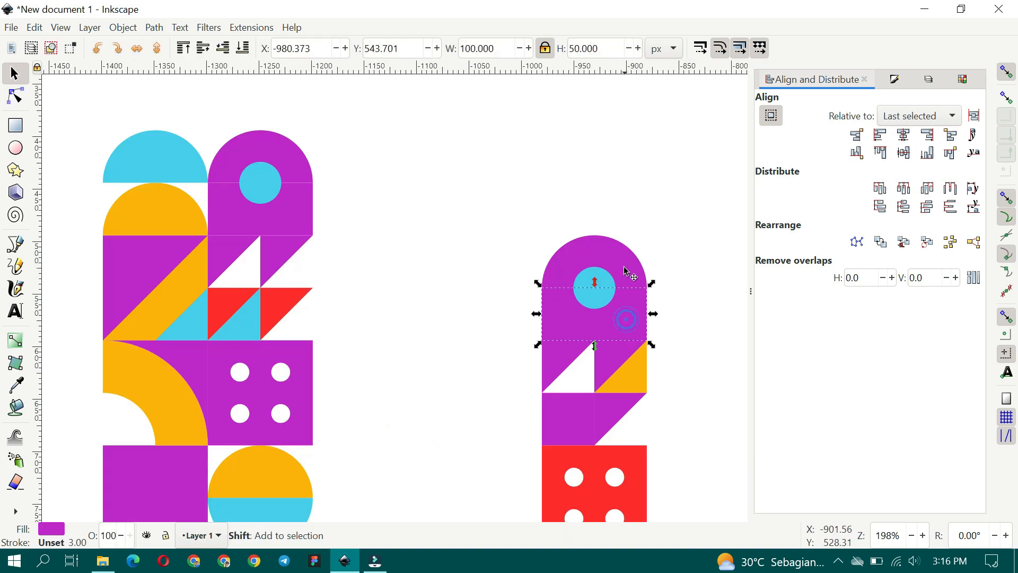
left_click(155, 27)
left_click(164, 98)
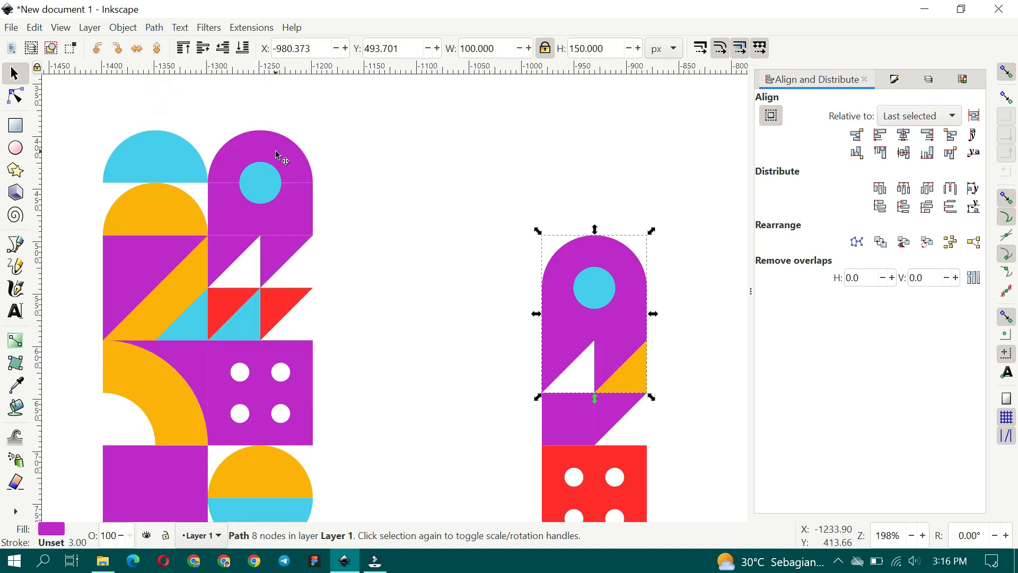
left_click(155, 27)
left_click(164, 98)
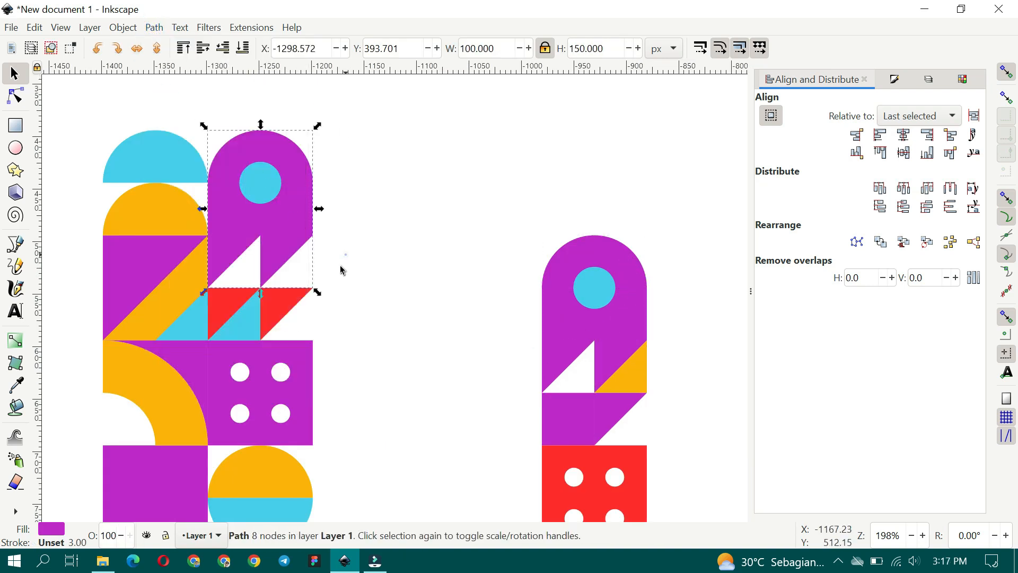
left_click(341, 268)
Unite the purple background of the quarter-arc tile with the adjoining dotted purple square.
scroll(189, 361, "up", 2)
left_click(234, 301)
left_click(306, 285, "shift")
left_click(157, 28)
left_click(173, 97)
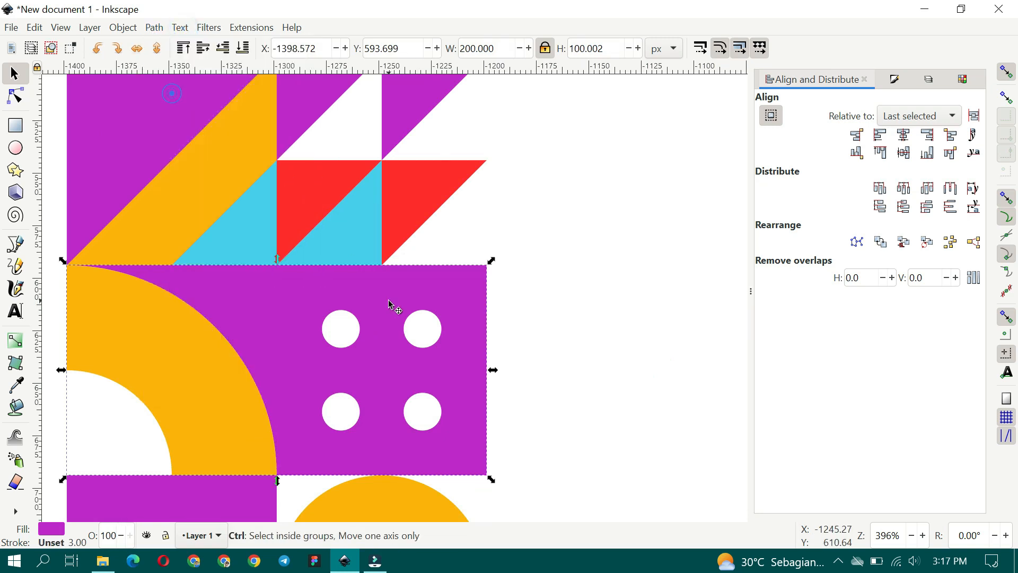
scroll(384, 298, "down", 4)
left_click(441, 297)
Select all shapes of the two-column pattern and group them.
scroll(416, 350, "up", 1)
scroll(412, 392, "left", 1)
scroll(412, 407, "down", 1)
left_click_drag(454, 432, 330, 220)
left_click_drag(383, 260, 379, 276)
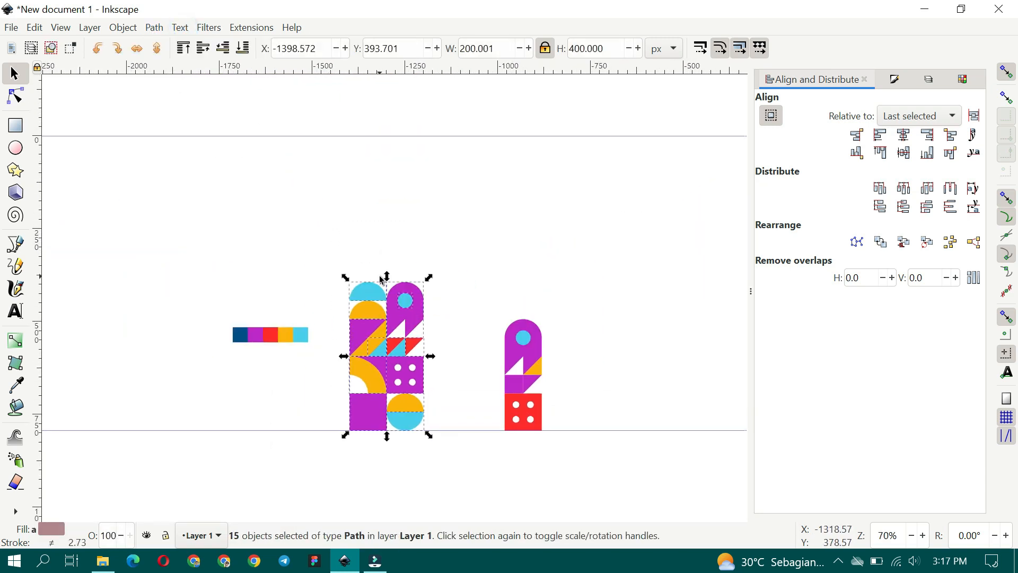
key("ctrl+g")
Duplicate the pattern group, rotate the copy 180°, and snap it directly above the original.
key("ctrl+d")
left_click(98, 48)
left_click(98, 48)
left_click_drag(405, 415, 387, 267)
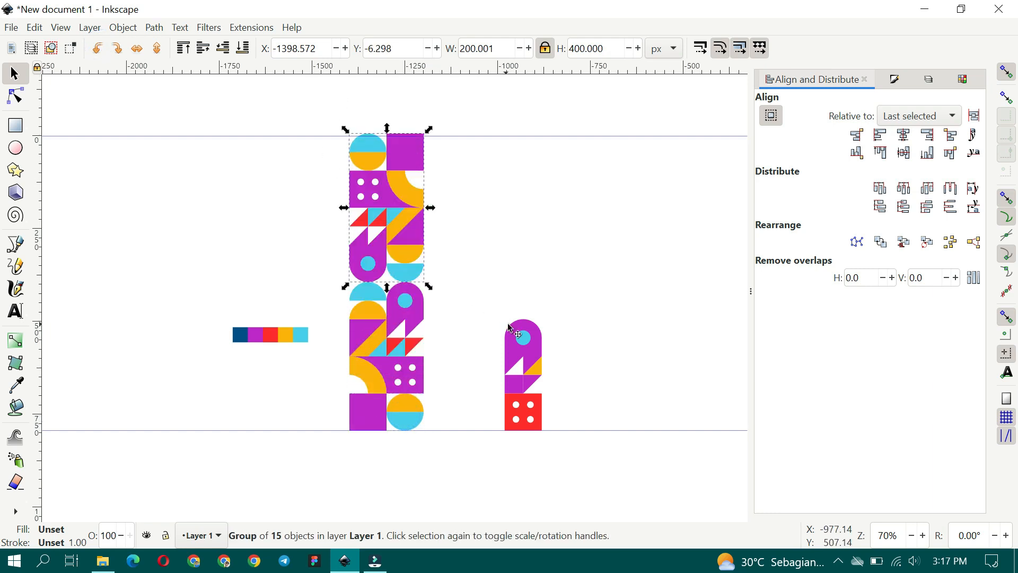
Duplicate the purple triangle above the red dotted square and place the copy above the separate column.
left_click_drag(499, 357, 472, 367)
scroll(472, 368, "up", 1)
left_click(512, 386)
scroll(512, 409, "up", 2)
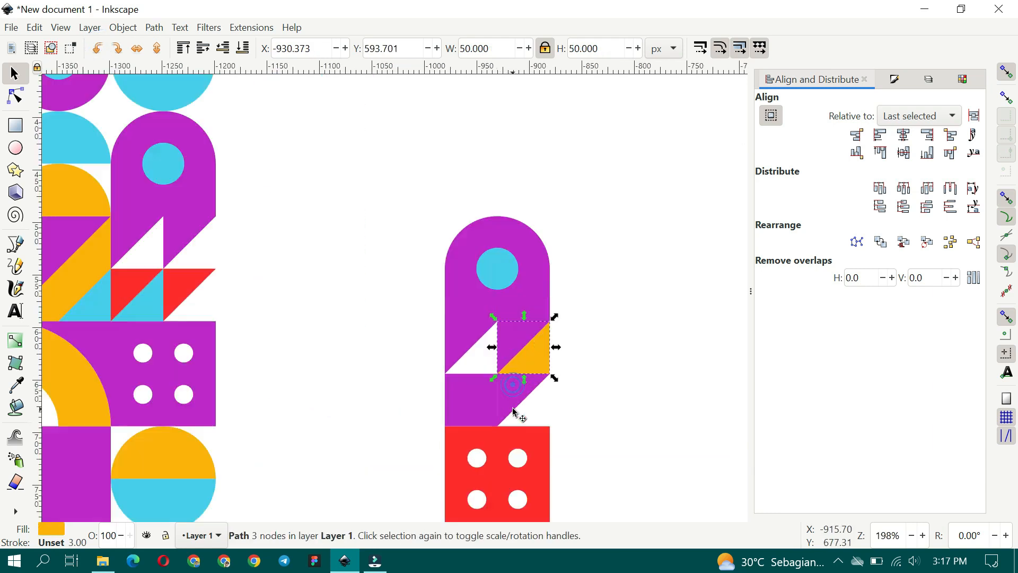
key("ctrl+d")
left_click_drag(511, 399, 513, 111)
Unite the small purple square and the adjoining triangle above the red dotted square into one shape.
left_click(520, 398)
left_click(470, 399, "shift")
left_click(154, 28)
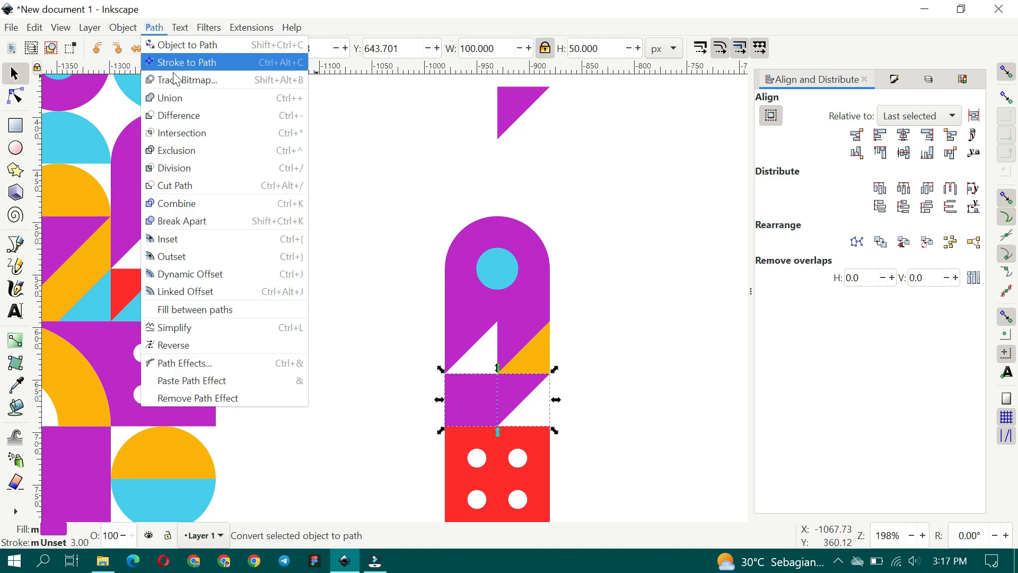
left_click(182, 99)
Rotate the loose purple triangle 180° and centre it horizontally over the separate column.
scroll(360, 217, "down", 2)
left_click_drag(399, 174, 400, 198)
left_click(118, 48)
scroll(447, 242, "up", 2)
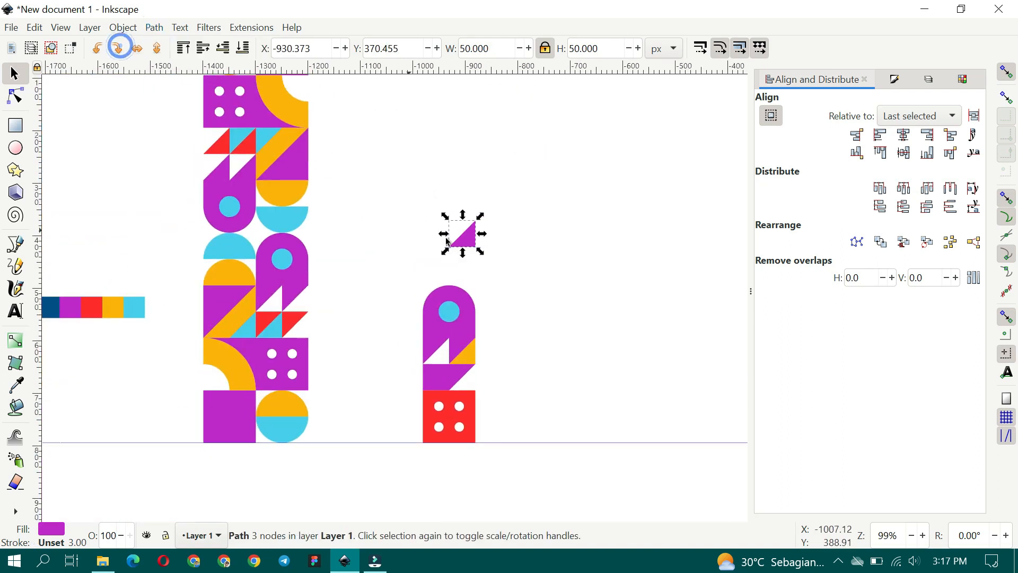
left_click(457, 291, "shift")
left_click(903, 136)
left_click(570, 234)
Set the loose purple triangle's width to 40 px and centre it horizontally over the separate column's cyan circle.
scroll(465, 243, "up", 2)
left_click(448, 235)
left_click(485, 48)
key("ctrl+a")
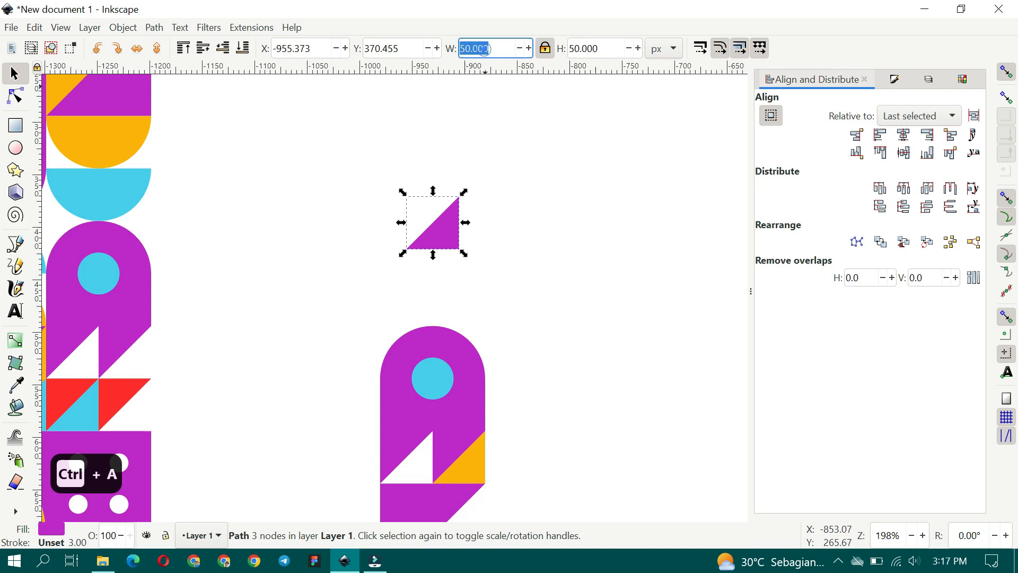
type("40")
key("Return")
left_click_drag(441, 230, 442, 270)
left_click(435, 370, "shift")
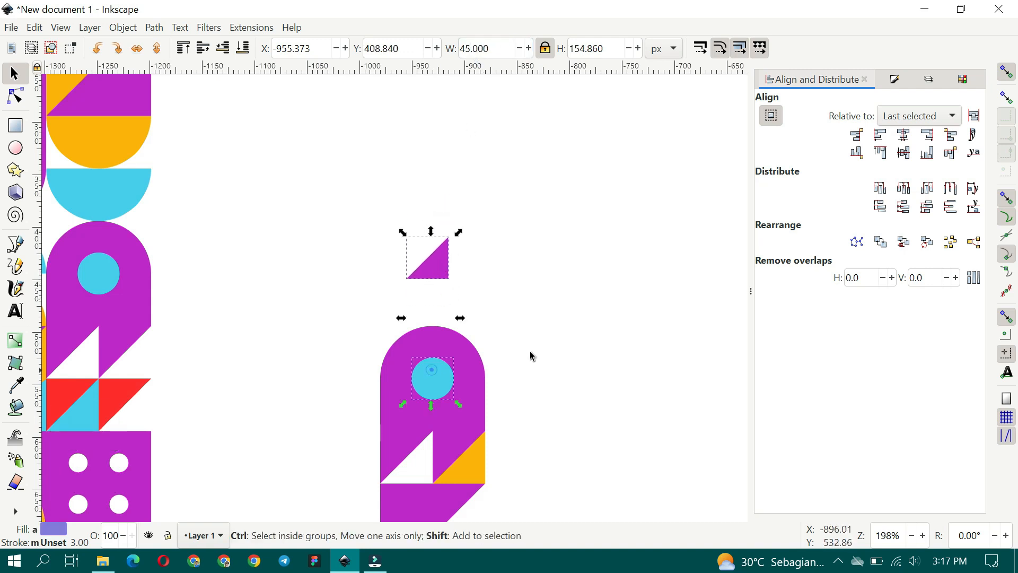
key("ctrl+shift+a")
left_click(903, 134)
left_click(566, 243)
Duplicate the 40 px purple triangle upwards to form a vertical row of four above the separate column.
scroll(456, 345, "up", 4)
left_click(447, 347)
key("ctrl+d")
left_click_drag(448, 339, 446, 257)
key("ctrl+d")
left_click_drag(445, 264, 444, 199)
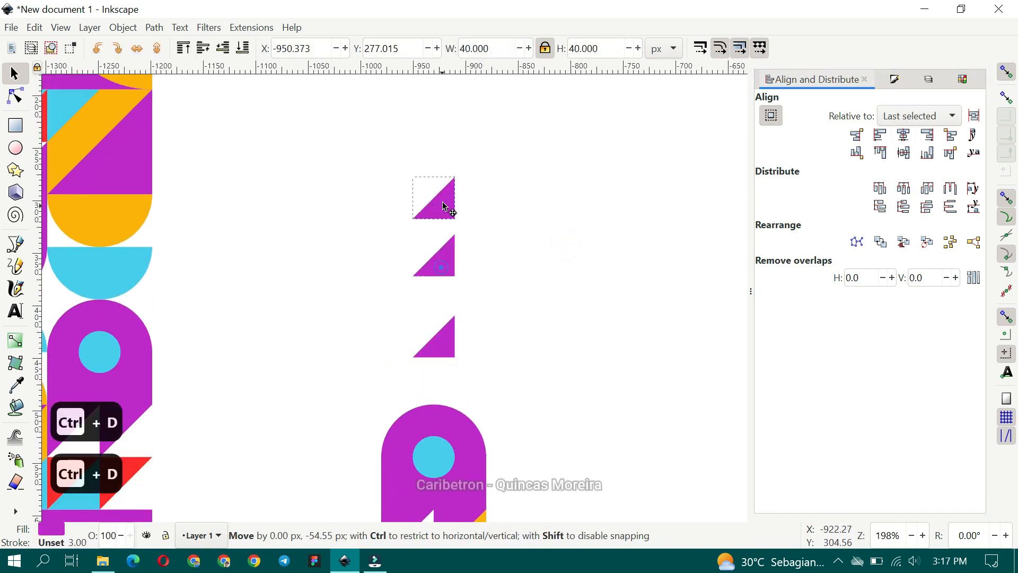
scroll(445, 255, "up", 5)
scroll(462, 272, "down", 4)
Space the four purple triangles evenly in the vertical direction.
left_click_drag(444, 293, 470, 324)
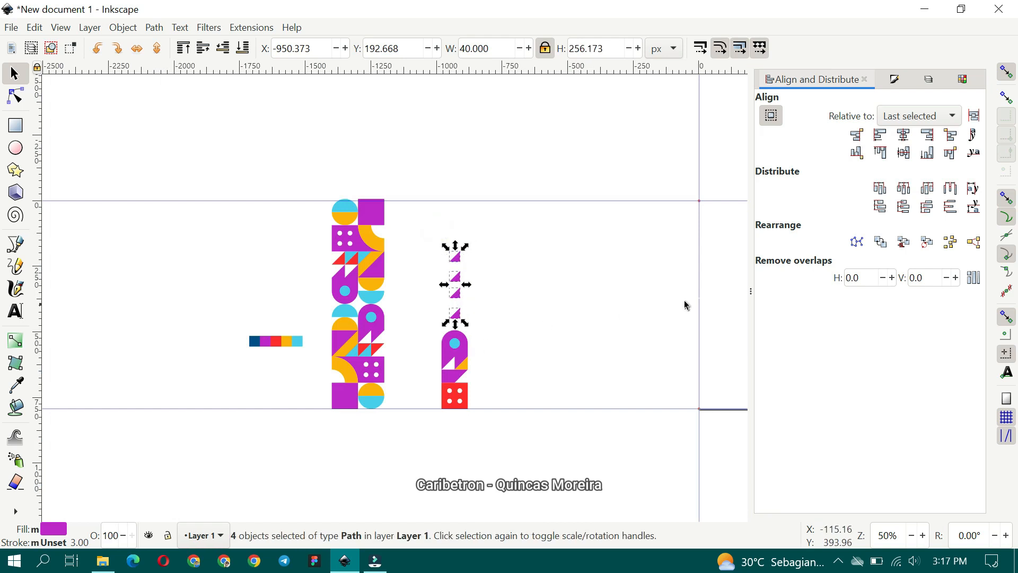
left_click(953, 208)
left_click(563, 298)
scroll(414, 299, "up", 2)
scroll(498, 299, "down", 1)
scroll(559, 344, "down", 3)
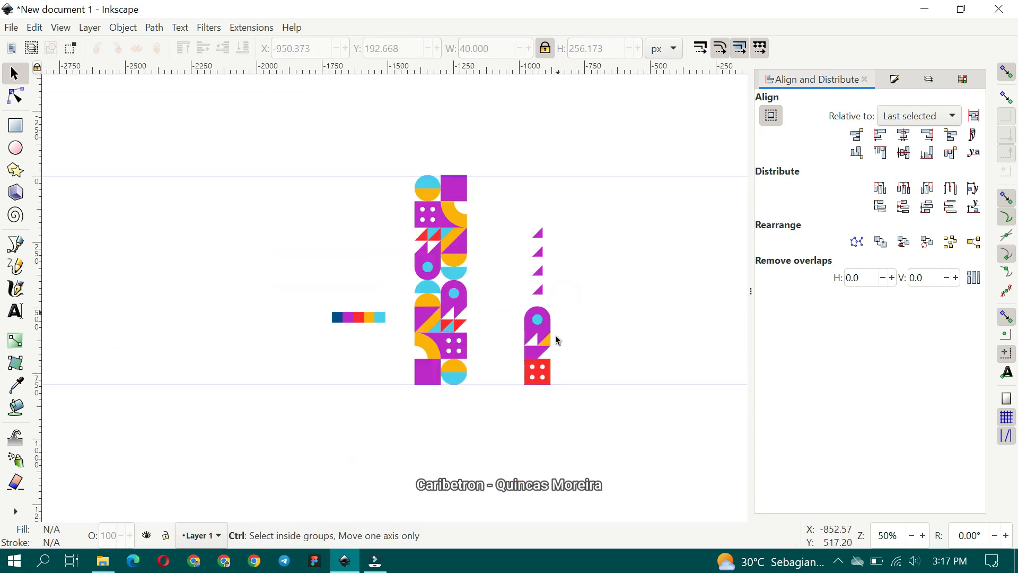
Group the separate column together with its four triangles, and group the two halves of the two-column pattern.
left_click_drag(514, 198, 514, 197)
key("ctrl+g")
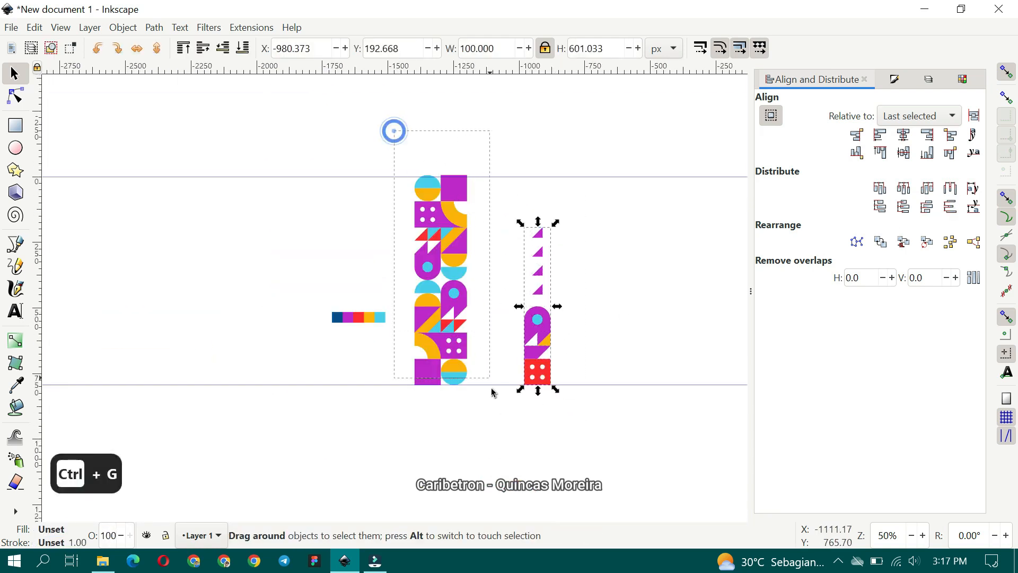
left_click_drag(492, 392, 492, 392)
key("ctrl+g")
Scale both groups together proportionally so the two-column pattern fits the page height of 793.701 px.
left_click(544, 338, "shift")
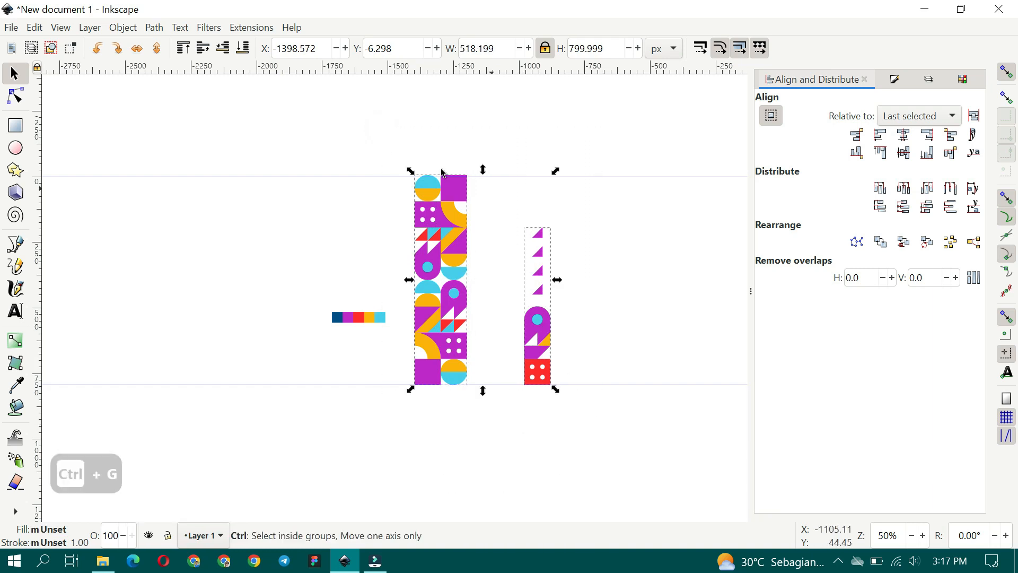
scroll(422, 147, "up", 2, "ctrl")
left_click_drag(421, 196, 417, 205)
left_click_drag(659, 230, 527, 199)
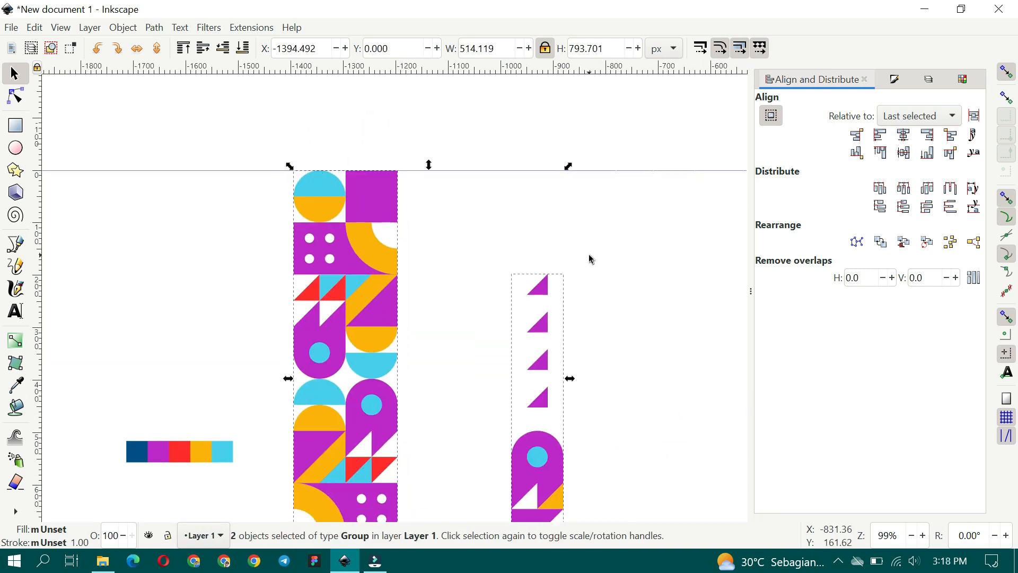
left_click(589, 255)
Ungroup the two-column pattern and flip its upper half horizontally.
scroll(589, 255, "down", 2, "ctrl")
left_click_drag(481, 319, 339, 284)
left_click(318, 230)
left_click_drag(319, 230, 272, 235)
left_click(264, 190)
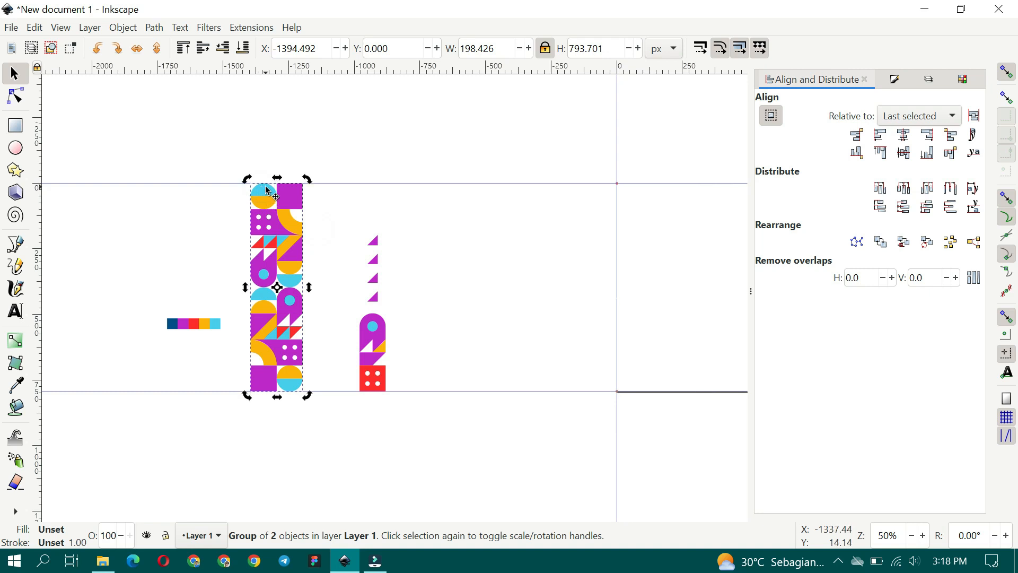
key("ctrl+shift+g")
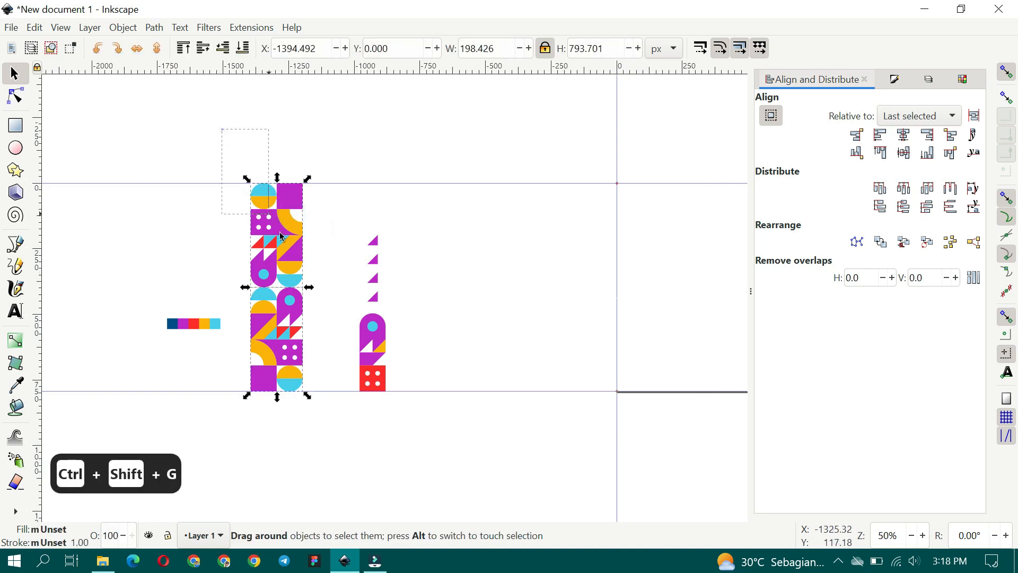
left_click(282, 233)
left_click(138, 49)
left_click(235, 164)
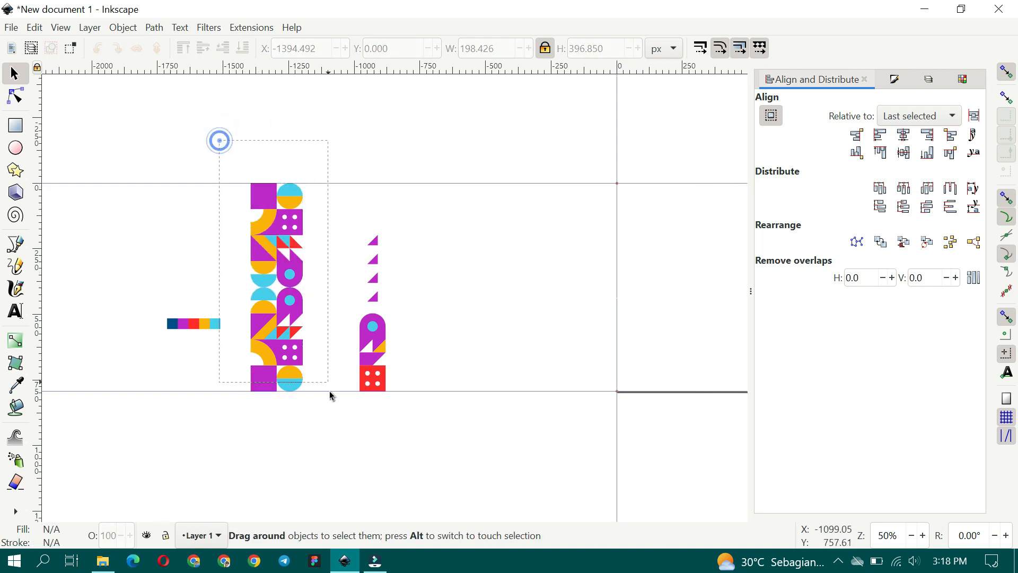
Regroup the upper and lower halves of the two-column pattern.
left_click_drag(329, 393, 332, 432)
key("ctrl+g")
left_click(373, 342, "shift")
left_click_drag(468, 340, 401, 315)
left_click(401, 315)
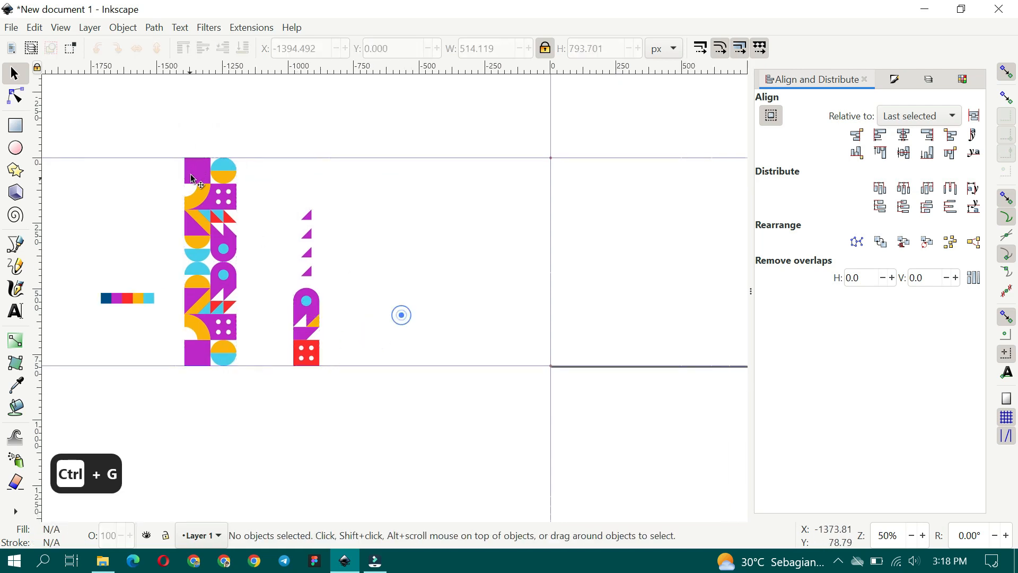
Snap the two-column pattern to the page's left edge and the separate column to the page's lower-right corner.
left_click(191, 175)
left_click_drag(191, 175, 558, 175)
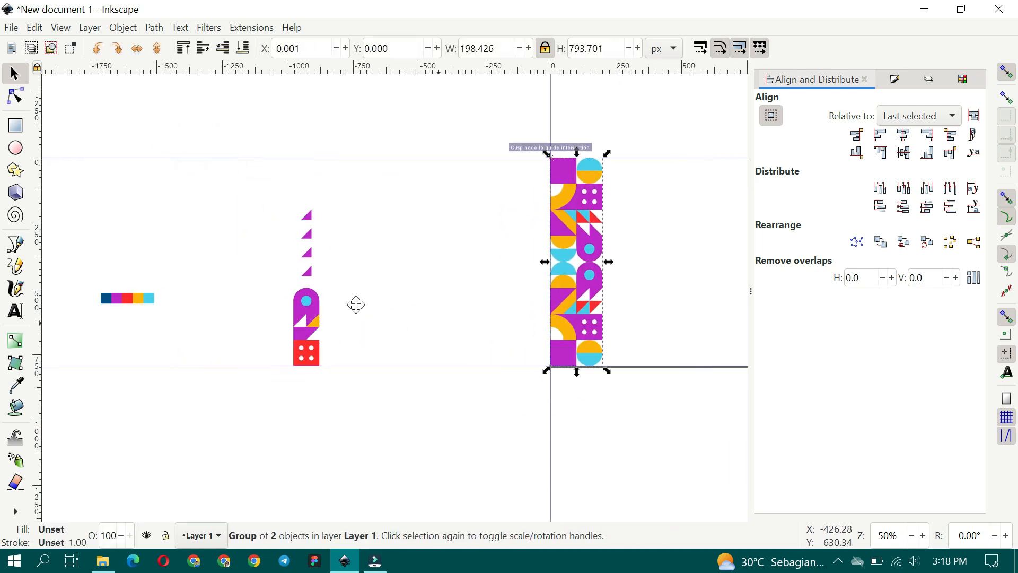
left_click_drag(166, 320, 694, 321)
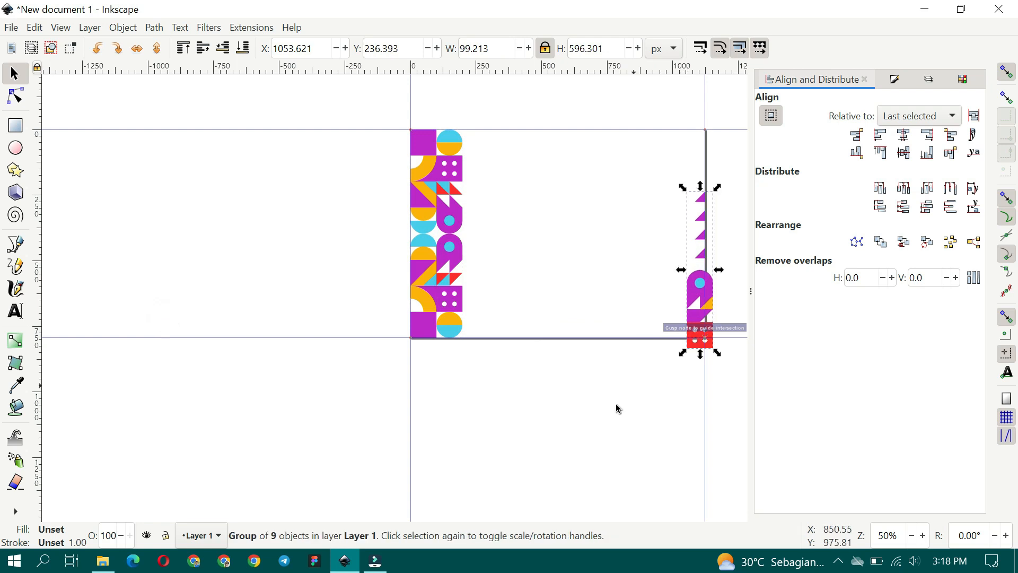
scroll(722, 320, "up", 2)
left_click_drag(644, 371, 667, 340)
scroll(530, 373, "down", 1)
left_click(461, 425)
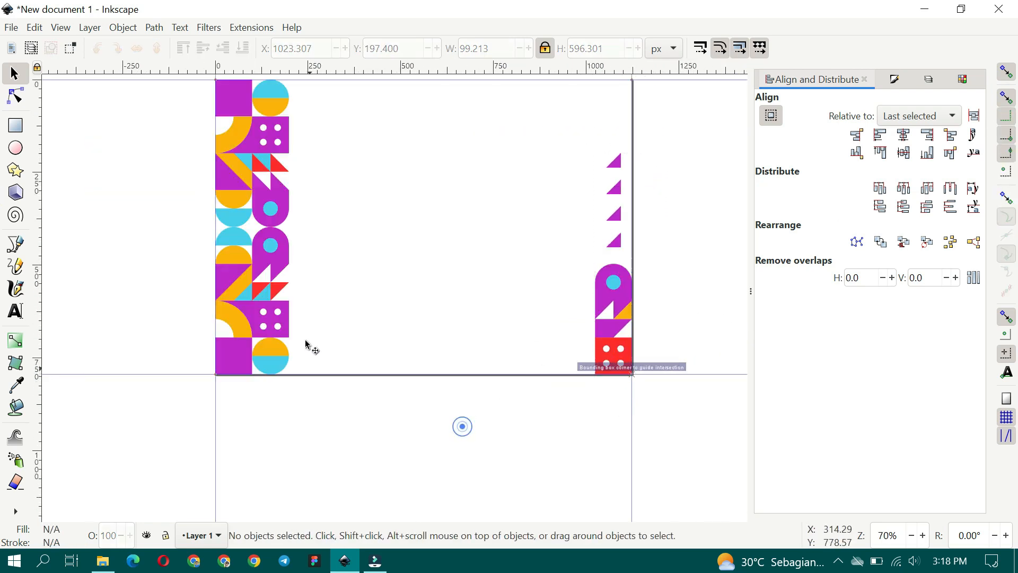
Import the Logo file from the Certificate-Design folder as editable objects.
scroll(334, 348, "up", 2)
scroll(371, 337, "right", 3)
scroll(296, 423, "up", 2)
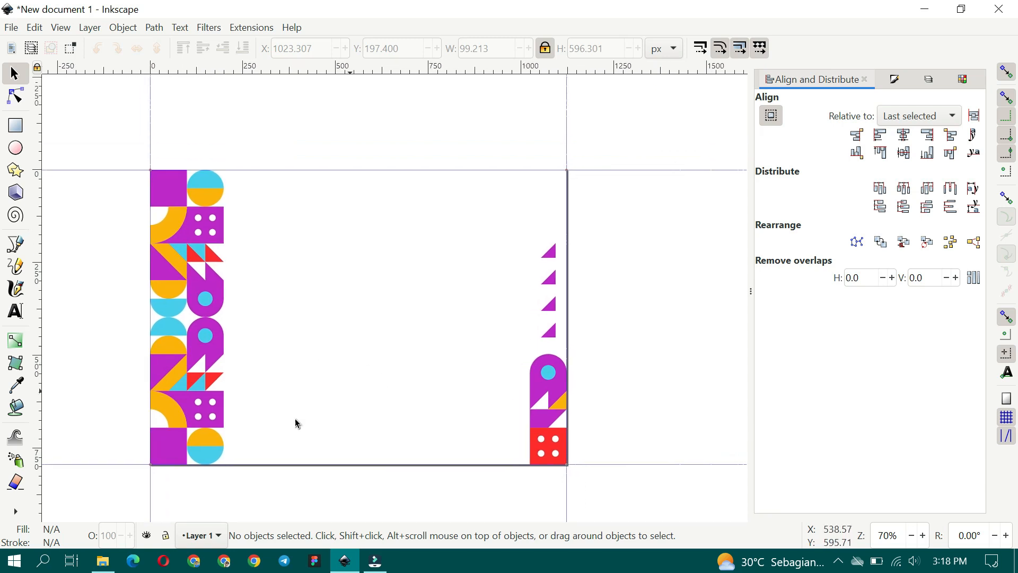
left_click(102, 561)
left_click_drag(615, 265, 536, 126)
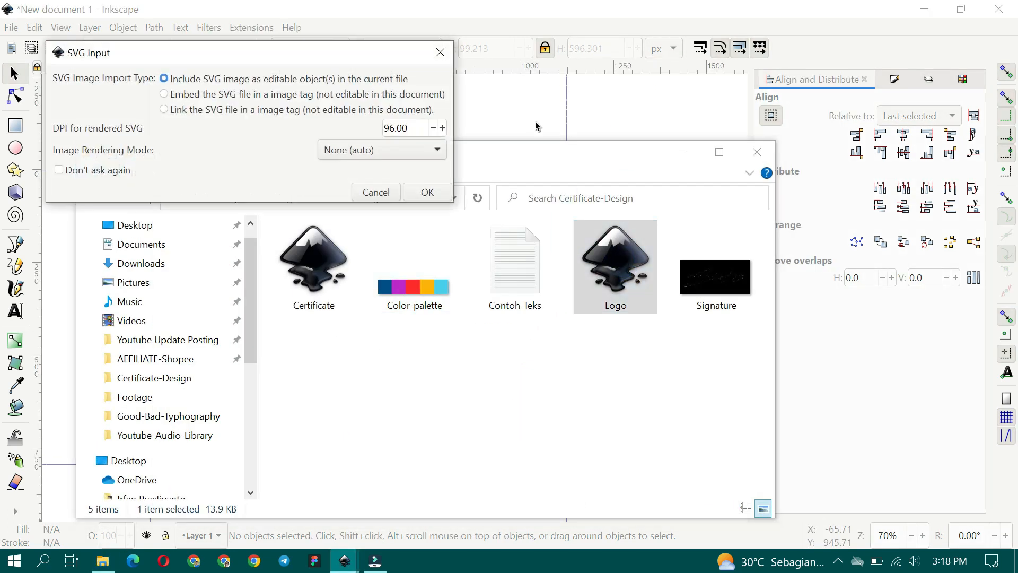
left_click(416, 193)
Set the logo's width to 222 px and move it into the upper area of the page.
left_click(486, 48)
key("ctrl+a")
type("222")
key("Return")
left_click_drag(428, 168, 621, 217)
left_click_drag(583, 136, 594, 252)
left_click_drag(603, 273, 456, 306)
Add a horizontal guide under the pattern's first tile row and snap the logo's lower edge to it.
left_click_drag(275, 285, 275, 285)
scroll(480, 287, "up", 2)
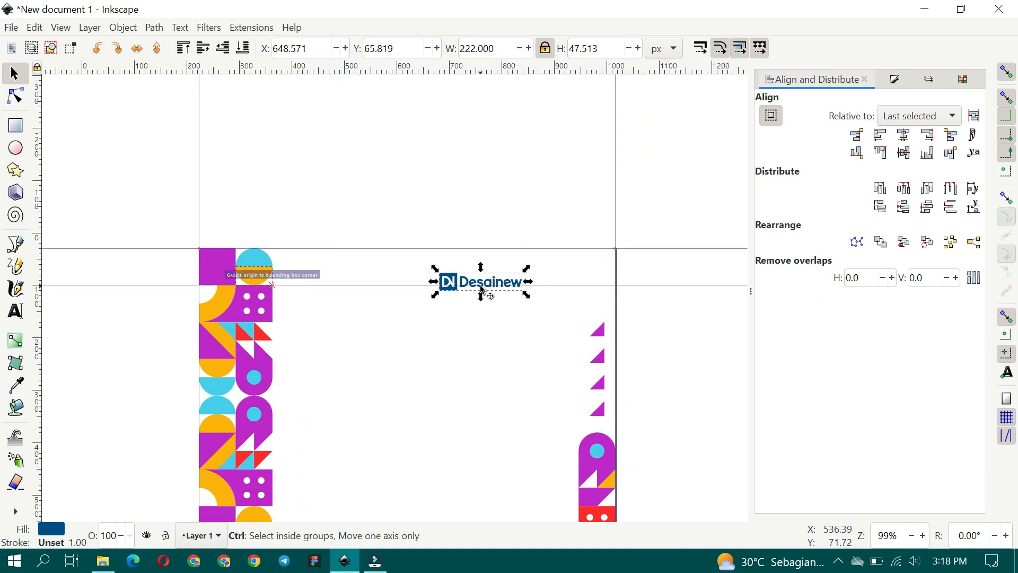
left_click_drag(411, 274, 411, 263)
left_click_drag(530, 312, 398, 231)
scroll(424, 215, "down", 1)
scroll(428, 213, "up", 1)
scroll(468, 276, "down", 1)
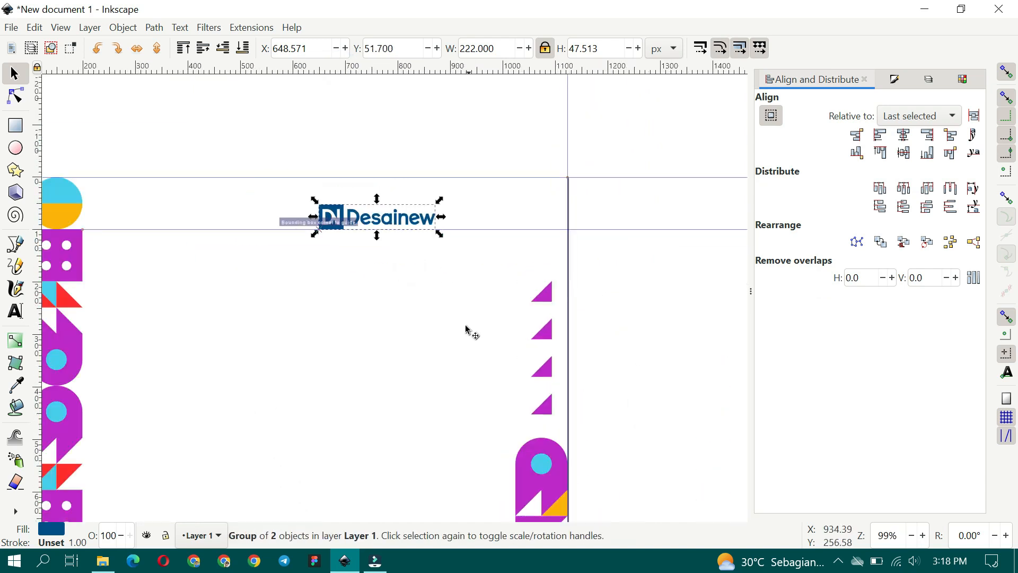
Add a vertical guide at the left edge of the separate column and snap the logo's right edge to it.
left_click_drag(466, 325, 441, 263)
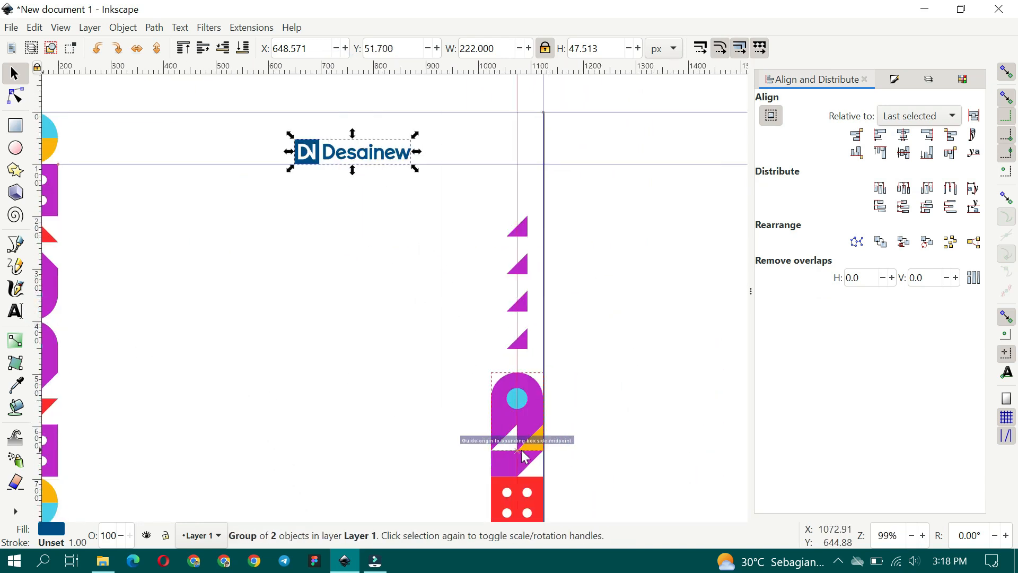
scroll(478, 147, "up", 2)
left_click_drag(477, 159, 456, 171)
key("ctrl+z")
left_click(330, 161)
left_click_drag(350, 171, 509, 176)
scroll(601, 310, "down", 2, "ctrl")
key("Escape")
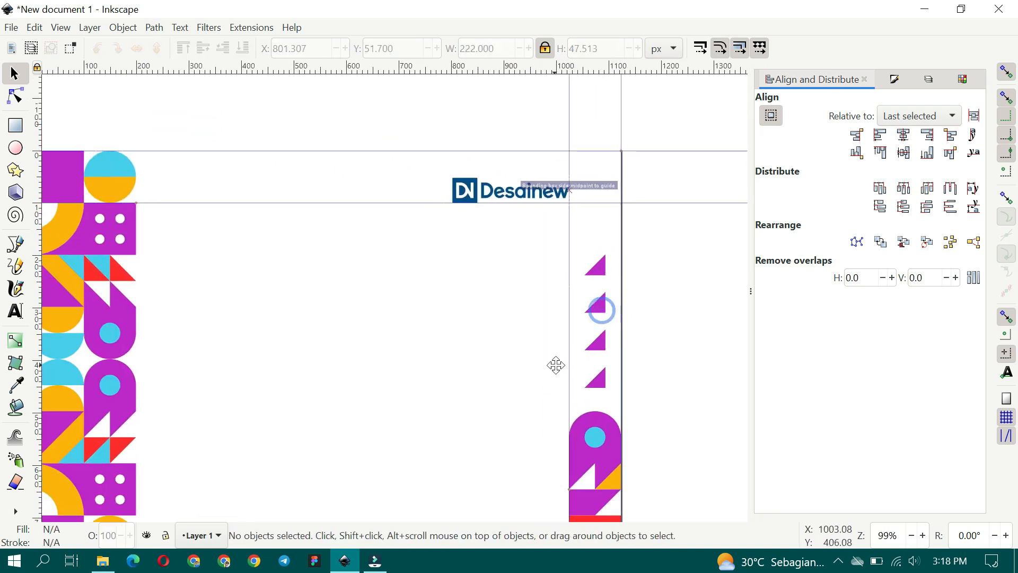
scroll(580, 369, "left", 1)
left_click_drag(581, 370, 583, 370)
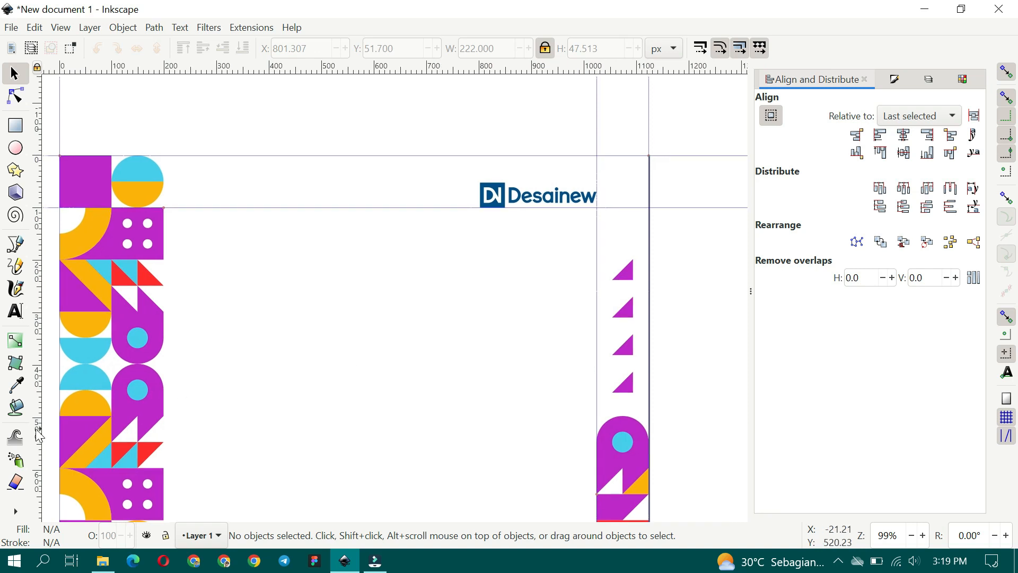
Copy the word CERTIFICATE from the Contoh-Teks file and paste it as a new text object below the horizontal guide.
left_click(108, 565)
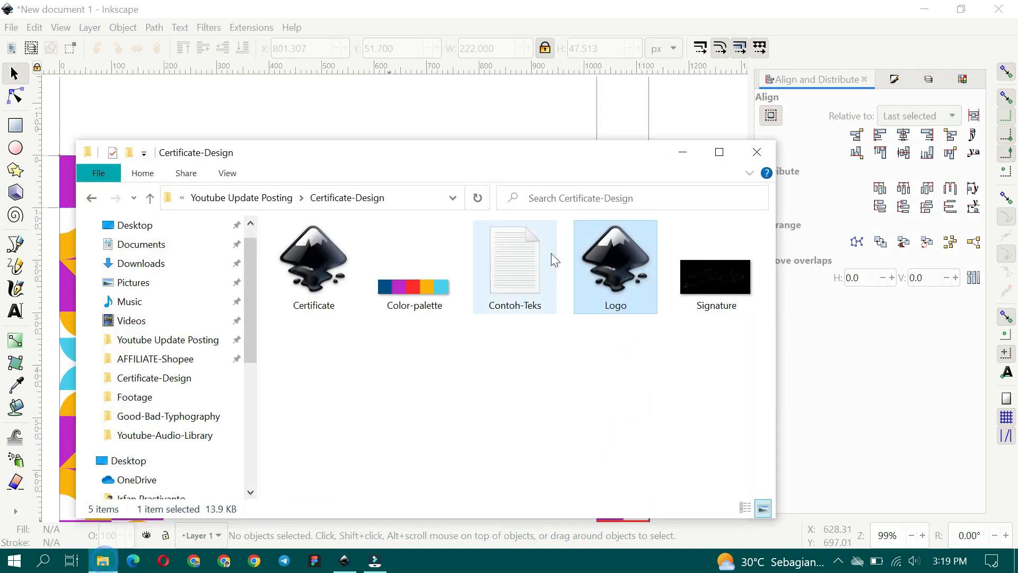
double_click(523, 262)
left_click(689, 148)
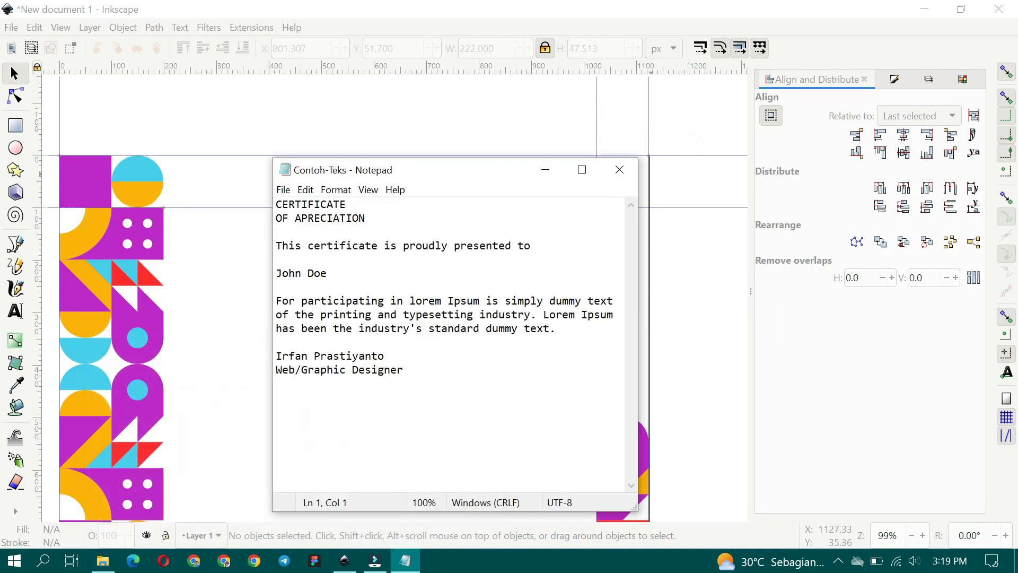
key("ctrl+c")
left_click(545, 170)
key("t")
left_click(221, 249)
key("ctrl+v")
Set the CERTIFICATE text to the Poppins font at 57 pt.
key("ctrl+a")
left_click(65, 49)
key("ctrl+a")
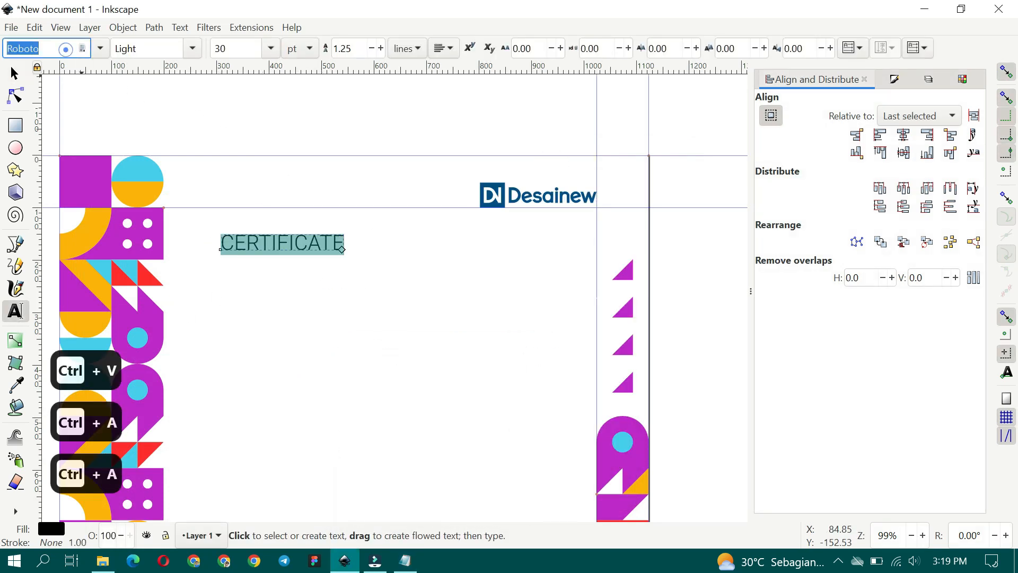
type("pop")
left_click(56, 66)
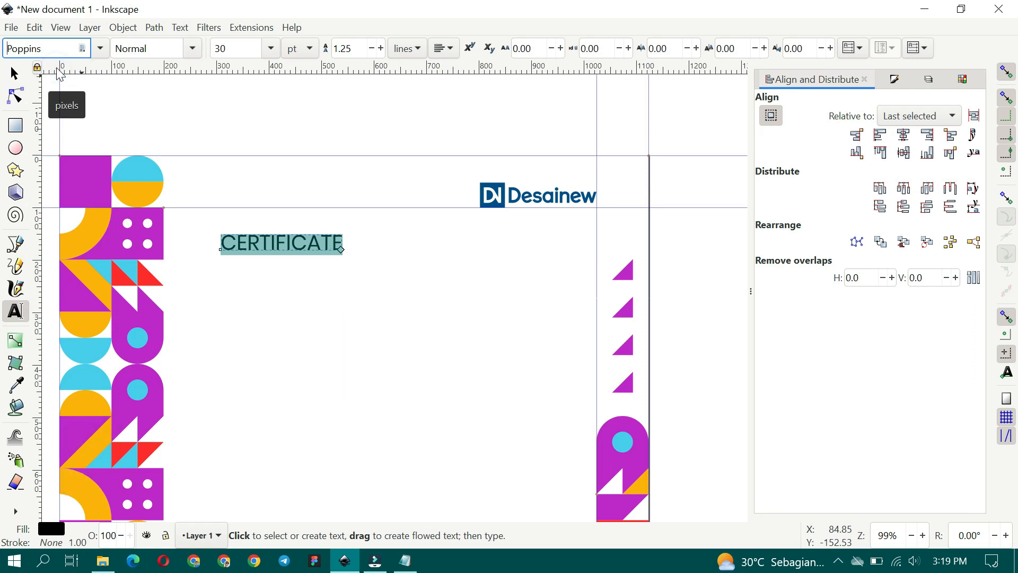
left_click(228, 48)
key("ctrl+a")
type("57")
key("Return")
Change the CERTIFICATE text's font style to Bold.
left_click(151, 47)
key("ctrl+a")
type("bo")
left_click(192, 48)
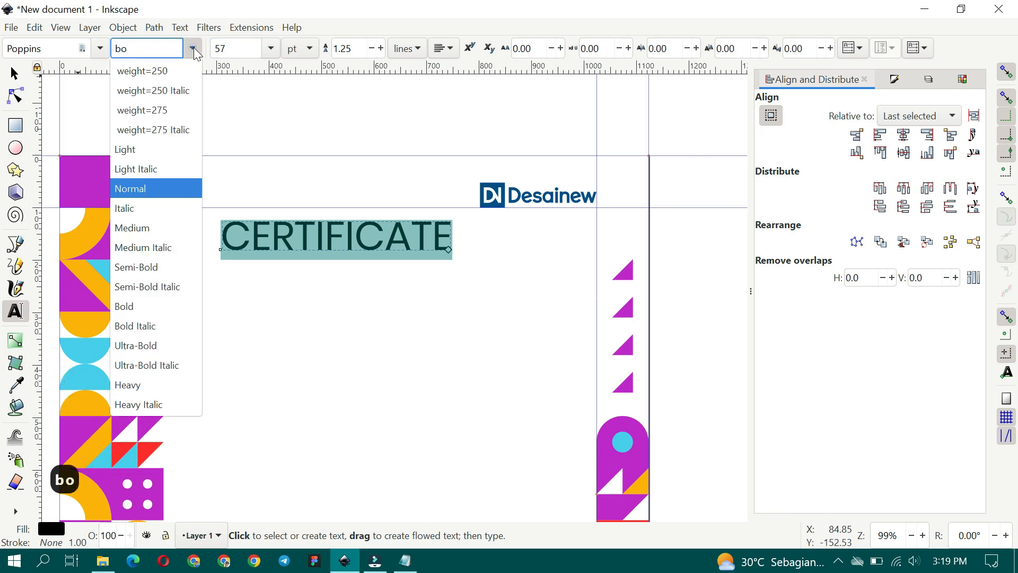
left_click(143, 307)
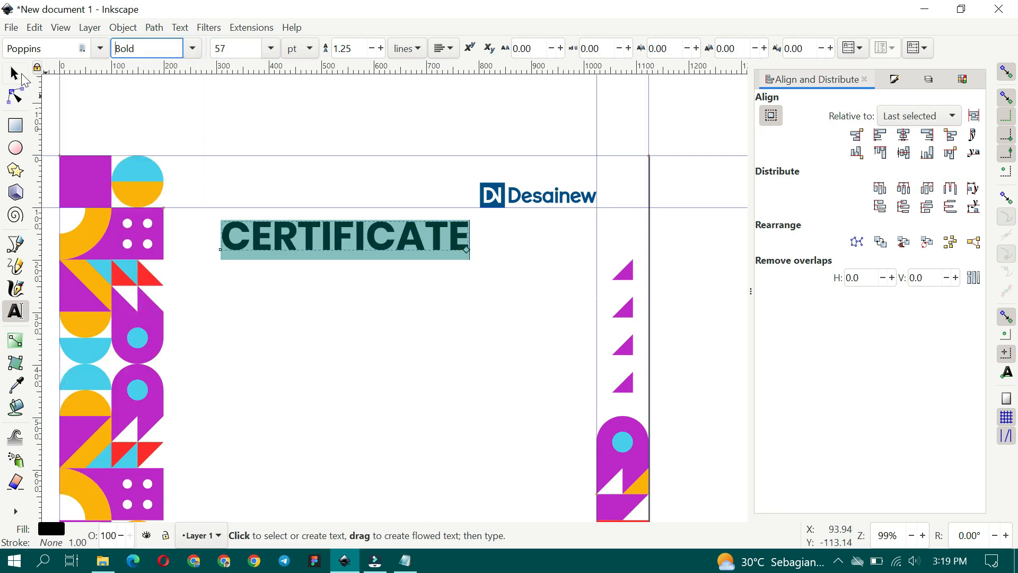
Move the colour palette strip from beside the page to just above it.
left_click(20, 75)
scroll(354, 229, "down", 2)
scroll(151, 250, "left", 10)
left_click_drag(81, 292, 614, 125)
Fill the CERTIFICATE text with the dark blue sampled from the colour palette strip.
scroll(516, 259, "right", 4)
scroll(516, 258, "up", 2)
left_click(529, 227)
scroll(541, 261, "up", 3)
key("d")
left_click(401, 188)
key("d")
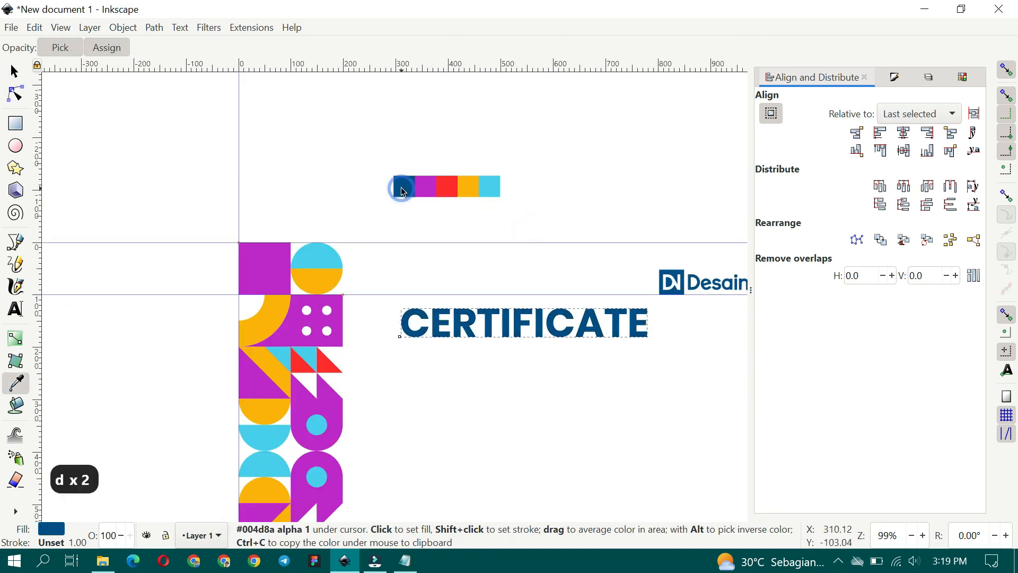
Set the letter spacing of the CERTIFICATE text to 3.
key("alt+Tab")
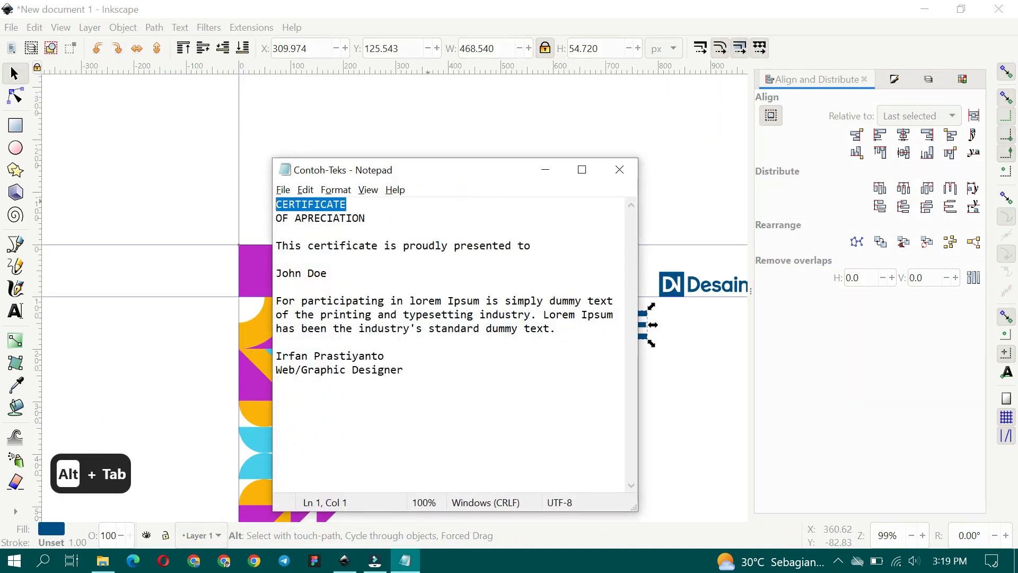
key("alt+Tab")
double_click(533, 326)
key("ctrl+a")
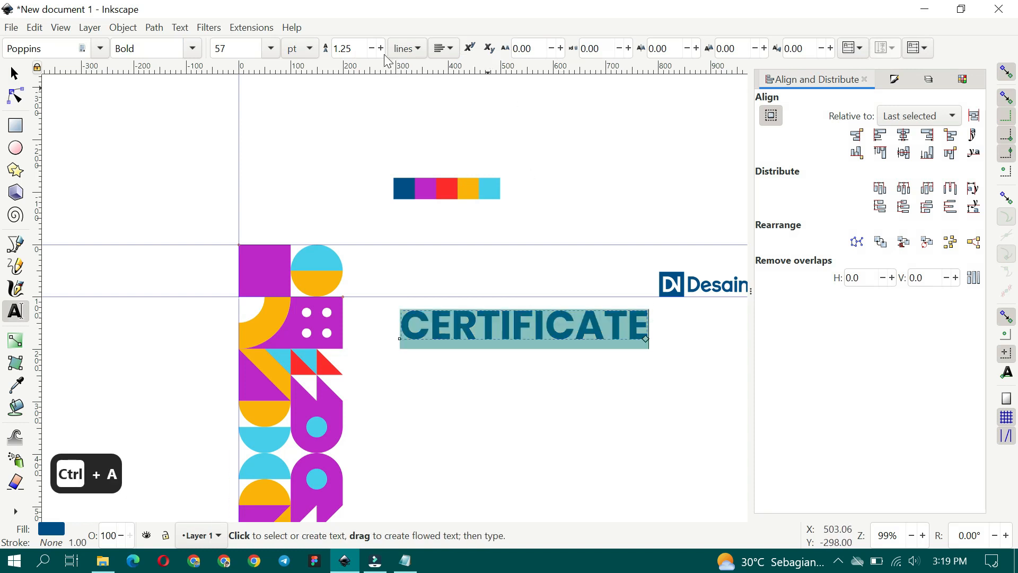
left_click(530, 48)
key("ctrl+a")
type("3")
key("Return")
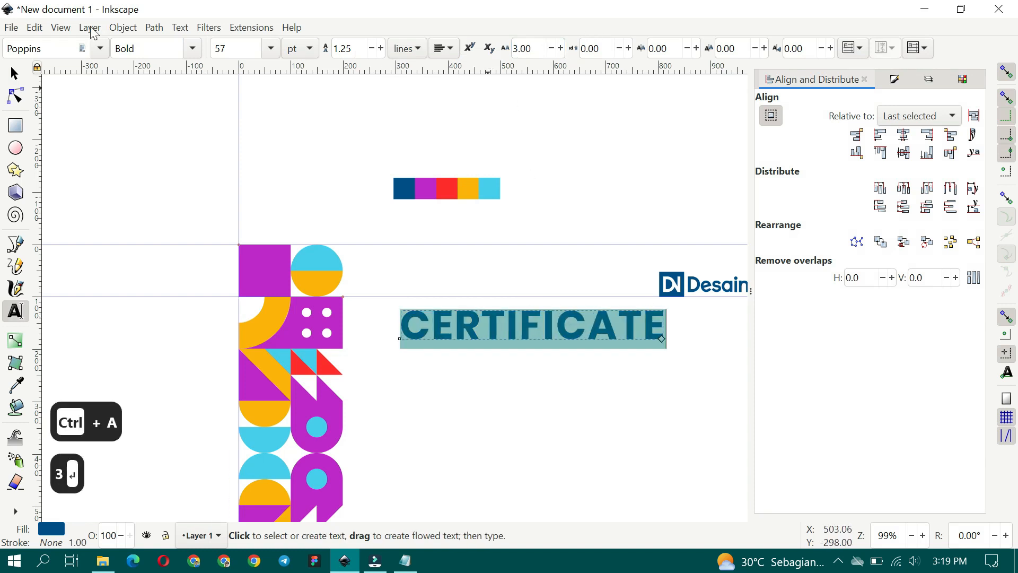
Snap the CERTIFICATE text's lower-left corner to the right edge of the pattern at the base of its second tile row.
left_click(14, 73)
left_click_drag(364, 311, 388, 269)
left_click(362, 249)
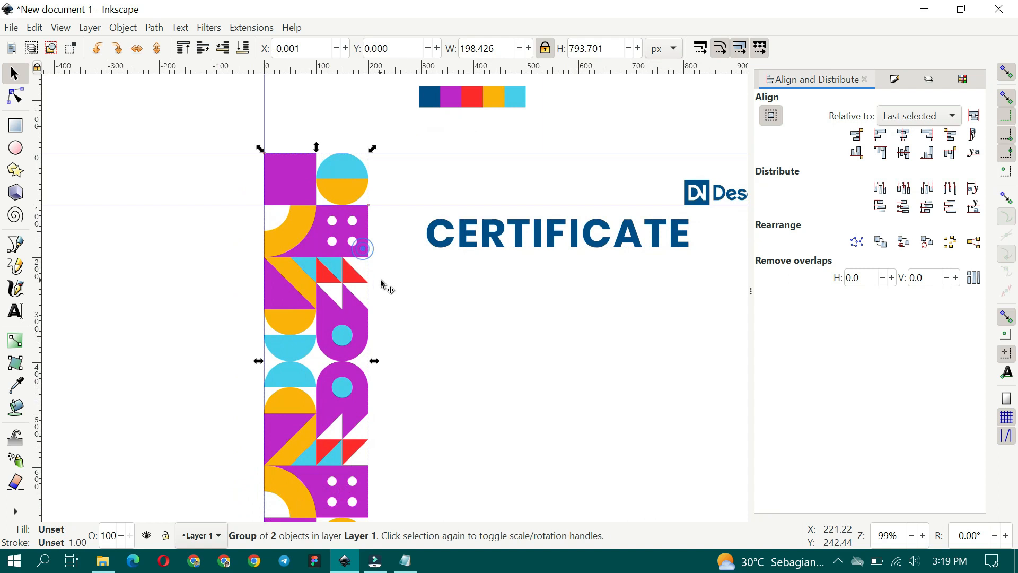
scroll(381, 284, "up", 1)
scroll(381, 284, "right", 1)
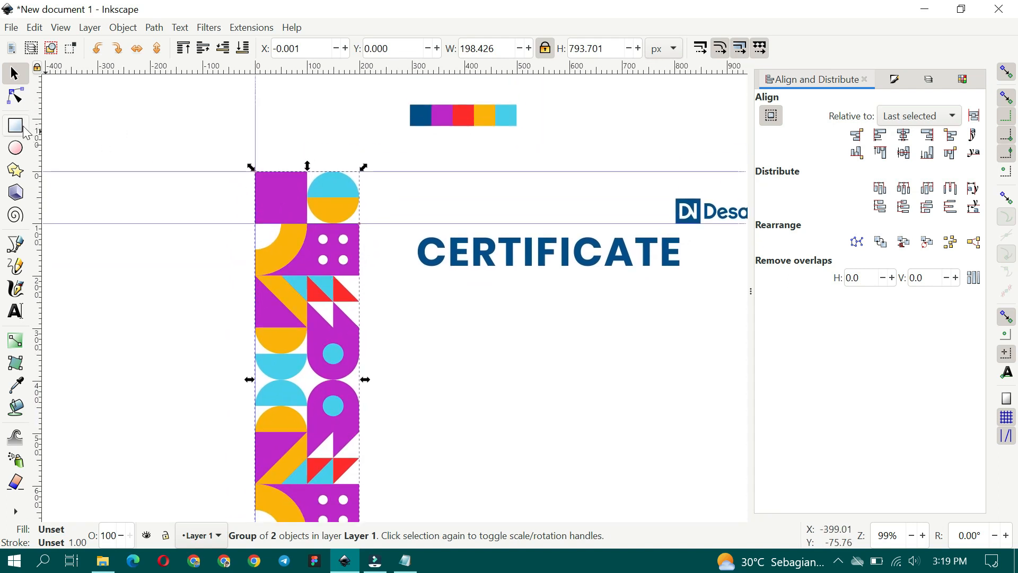
left_click_drag(491, 255, 432, 241)
left_click_drag(369, 245, 371, 269)
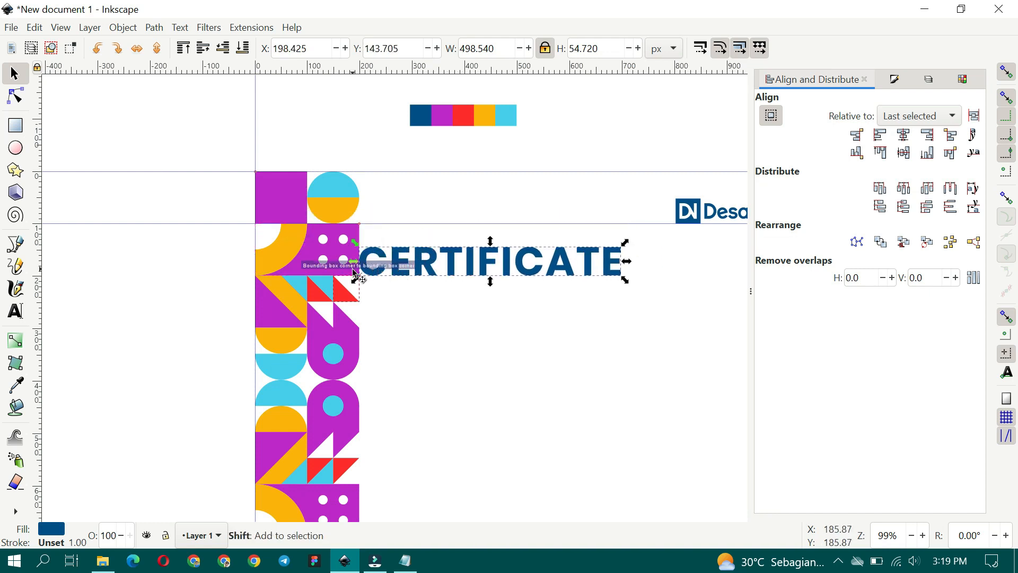
Shift the CERTIFICATE text 100 px to the right, away from the tile pattern.
key("shift+Right")
key("shift+Right")
key("shift+Right")
key("shift+Right")
key("shift+Right")
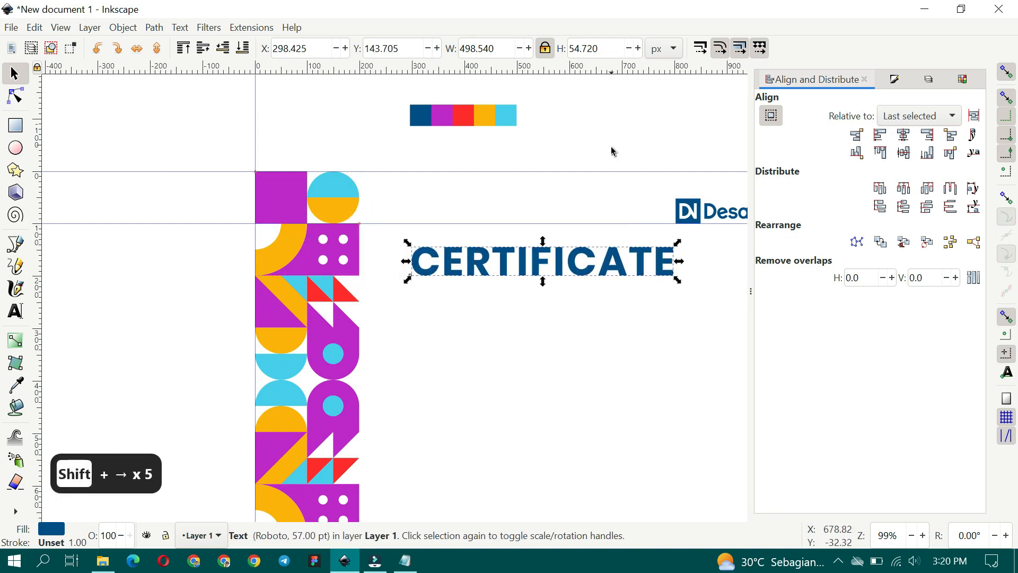
left_click(612, 120)
Set the font size of the CERTIFICATE text to 54 pt.
left_click_drag(552, 150, 524, 152)
left_click_drag(602, 267, 514, 254)
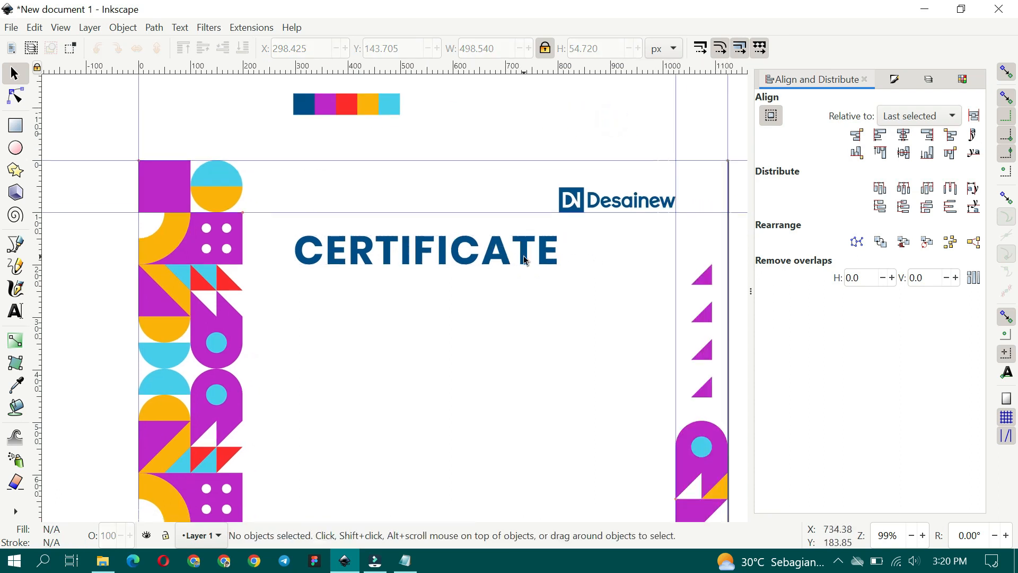
scroll(488, 283, "down", 1)
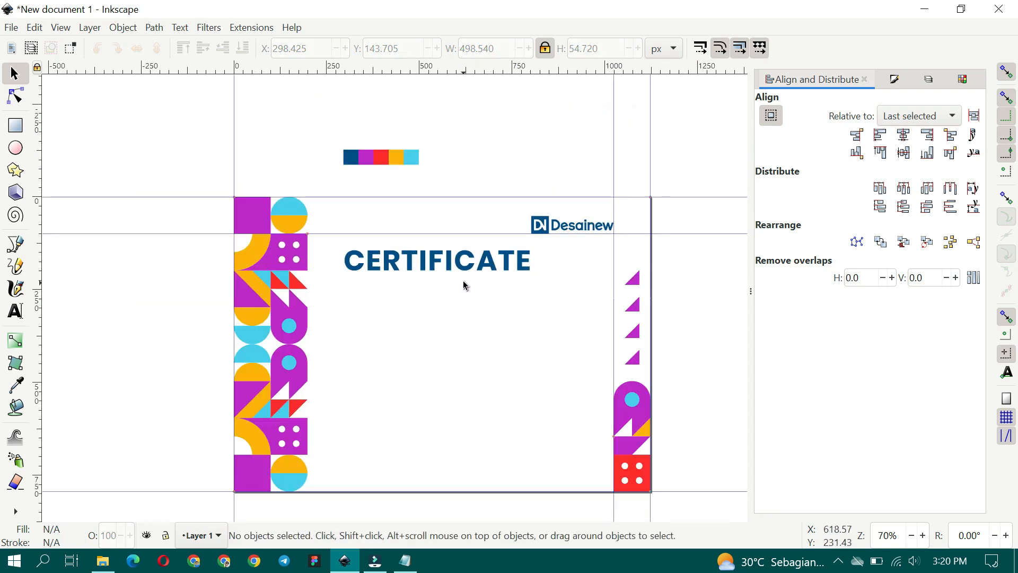
double_click(477, 272)
scroll(504, 322, "down", 1)
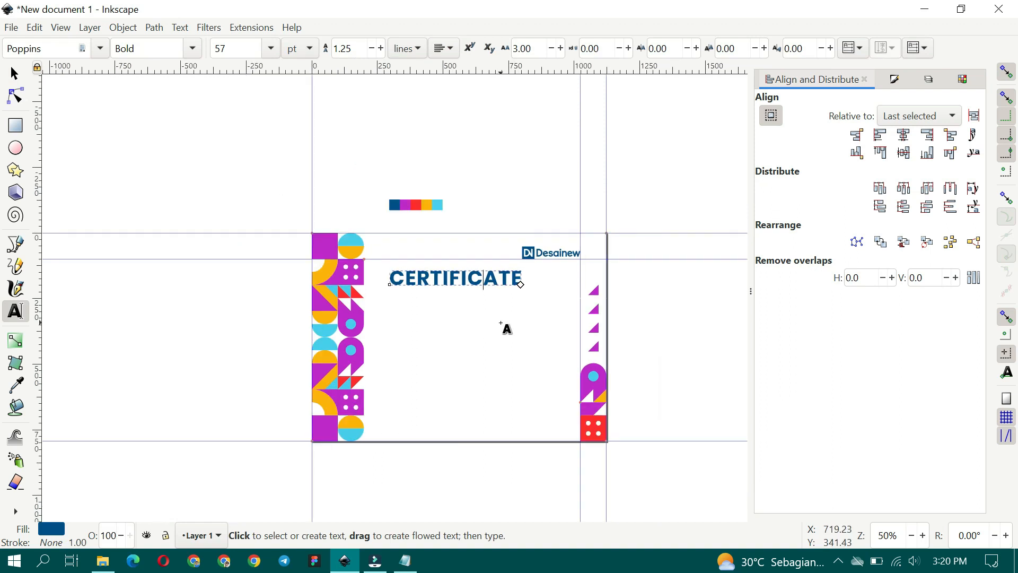
scroll(469, 289, "up", 1)
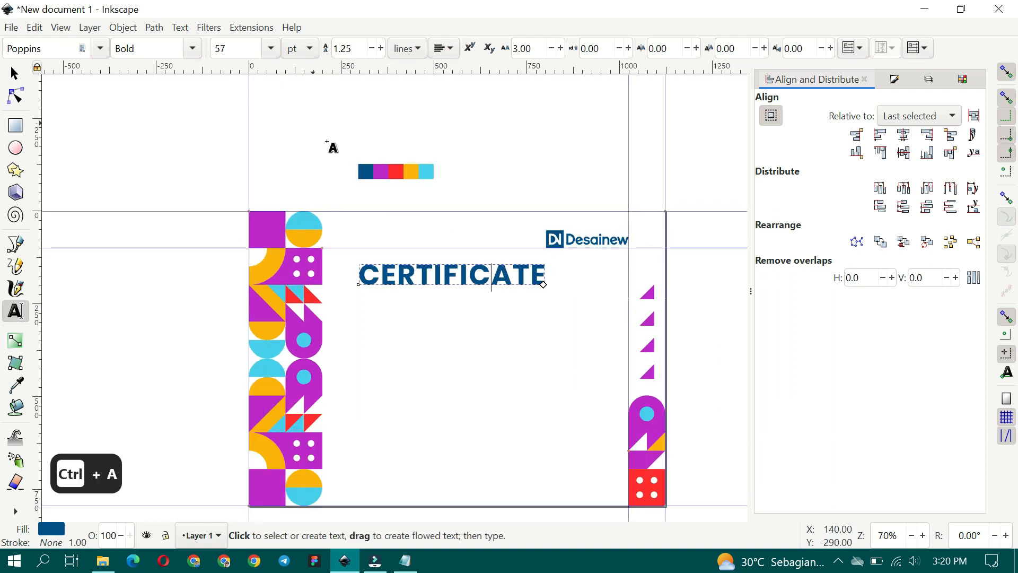
key("ctrl+a")
double_click(233, 48)
type("54")
key("Return")
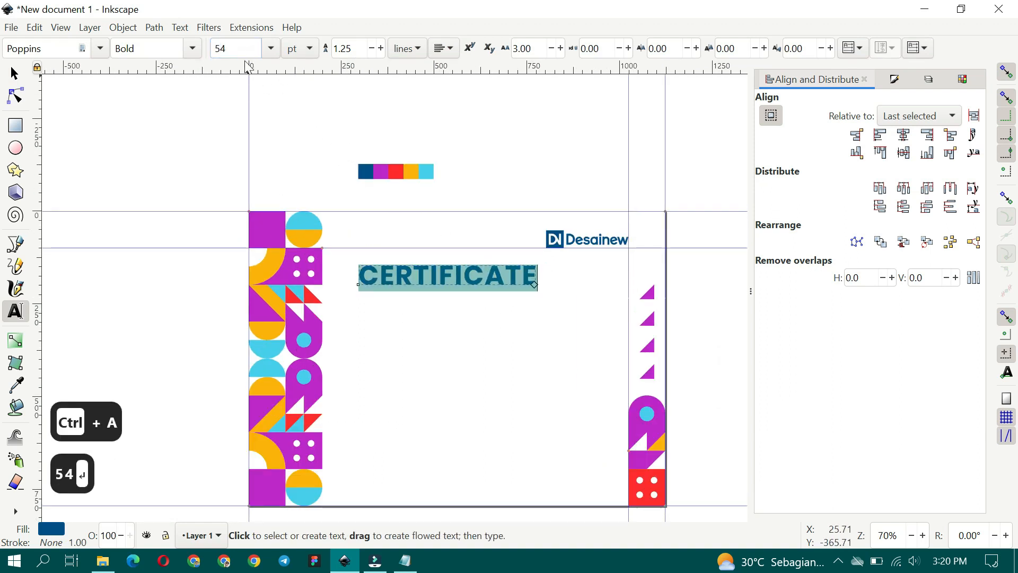
left_click(16, 75)
left_click(105, 129)
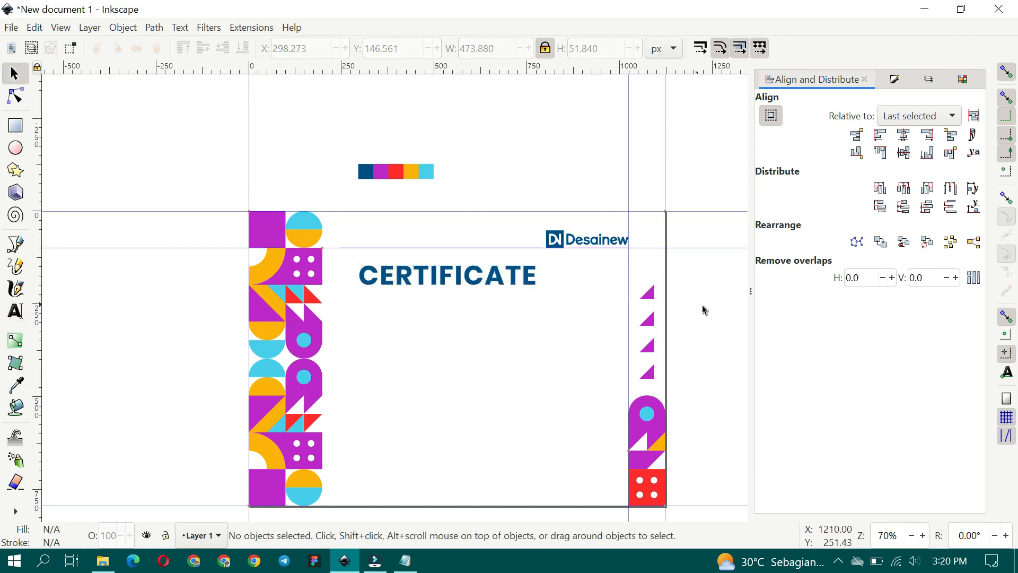
Shift the CERTIFICATE text 20 px to the left.
scroll(506, 360, "down", 1, "ctrl")
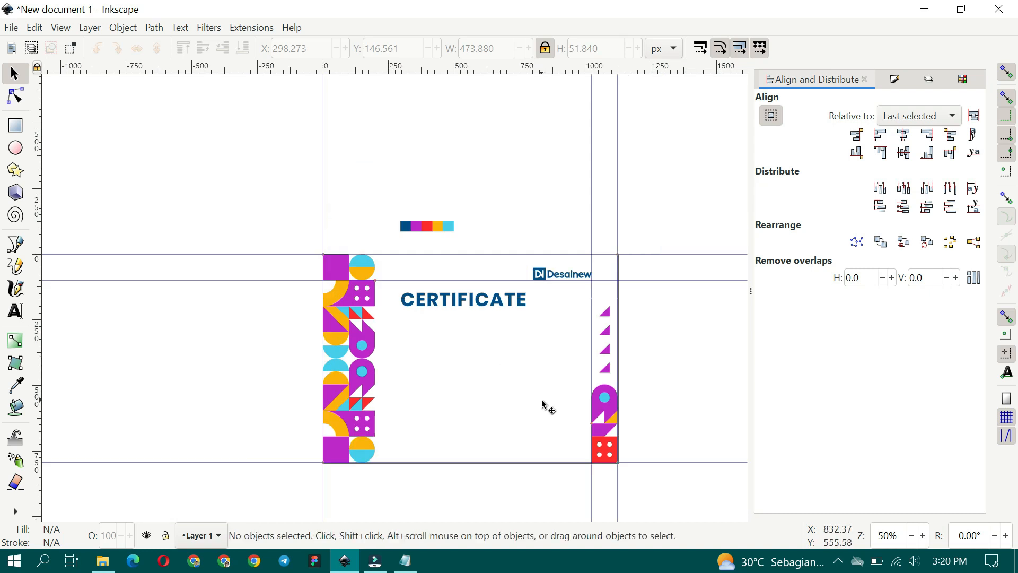
scroll(438, 296, "up", 1, "ctrl")
left_click(424, 298)
key("shift+Left")
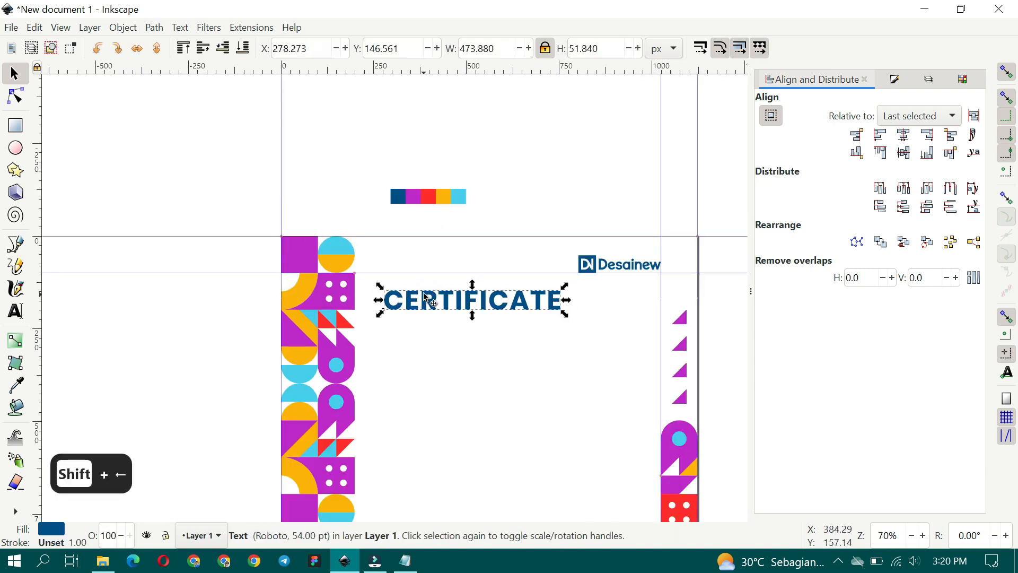
left_click(508, 245)
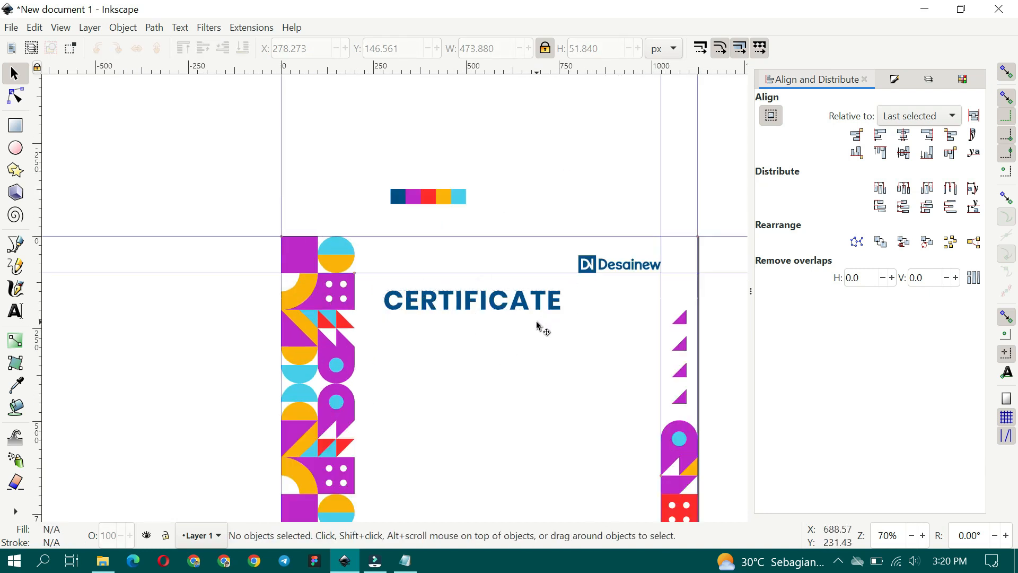
Switch to the Contoh-Teks file in Notepad and copy the line OF APRECIATION.
left_click(405, 560)
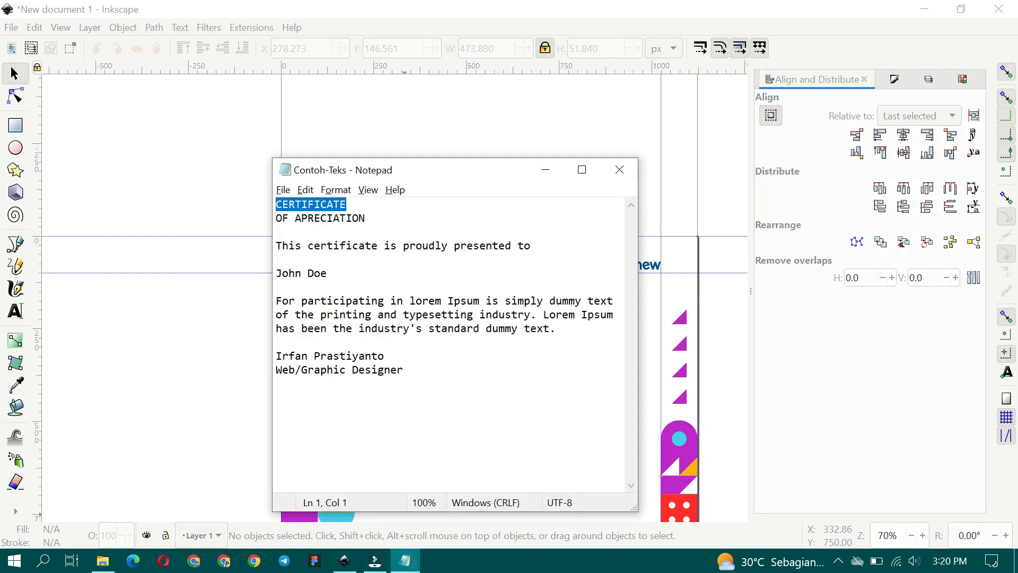
key("ctrl+c")
left_click(619, 169)
Duplicate the CERTIFICATE text just below the original and replace the copy's wording with OF APRECIATION.
scroll(533, 294, "up", 1, "ctrl")
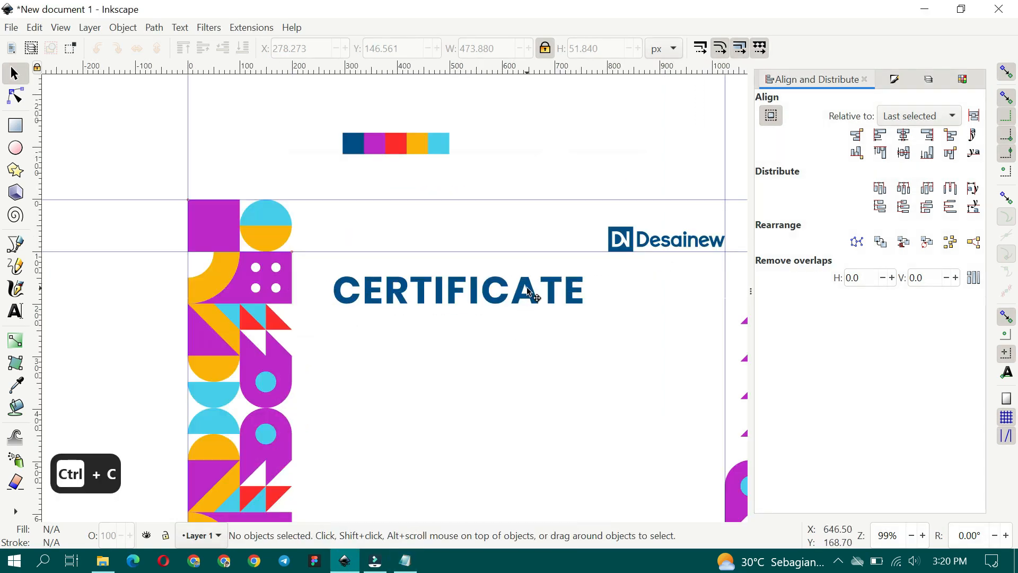
left_click(532, 296, "ctrl")
key("ctrl+d")
left_click_drag(532, 295, 527, 336)
double_click(527, 334)
key("ctrl+a")
key("ctrl+v")
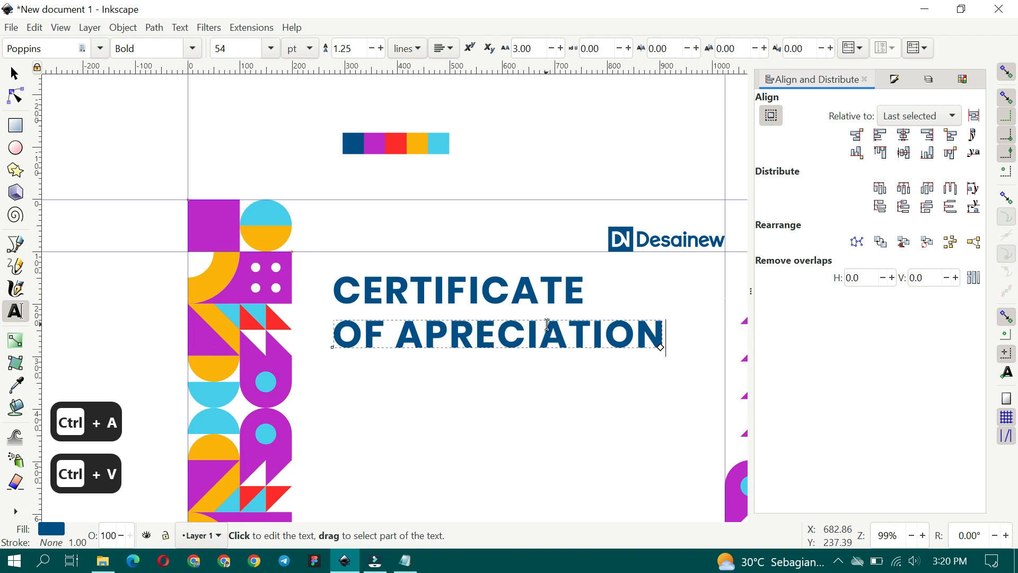
Format OF APRECIATION as Poppins Medium at 20 pt with a letter spacing of 4.
key("ctrl+a")
left_click(192, 52)
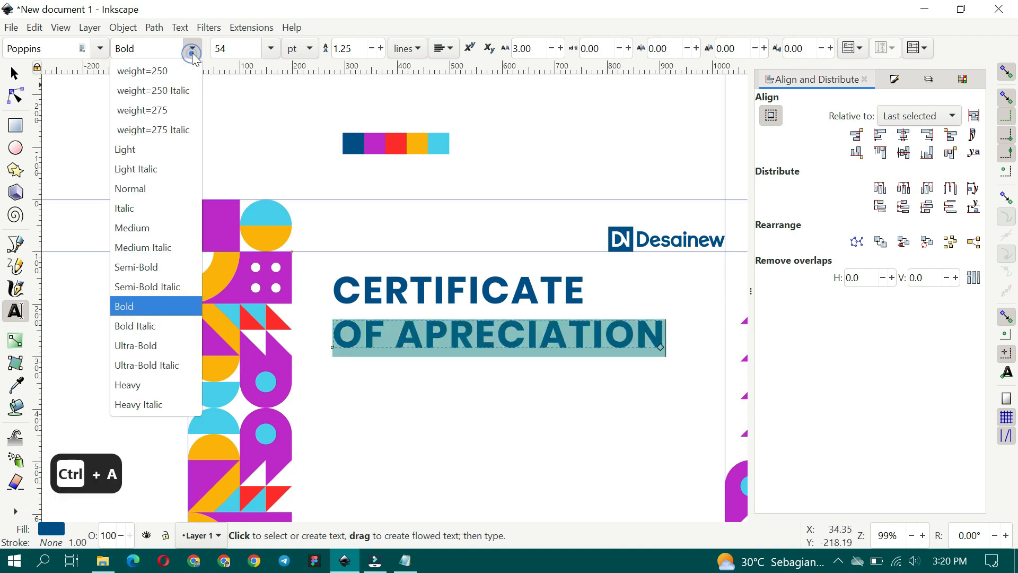
left_click(149, 223)
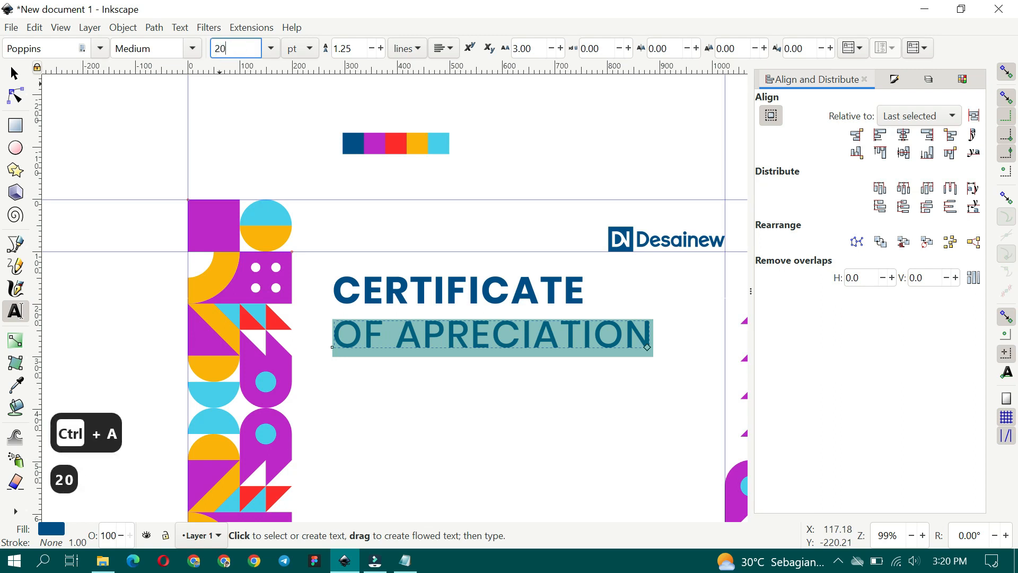
left_click(525, 48)
key("ctrl+a")
type("4")
key("Return")
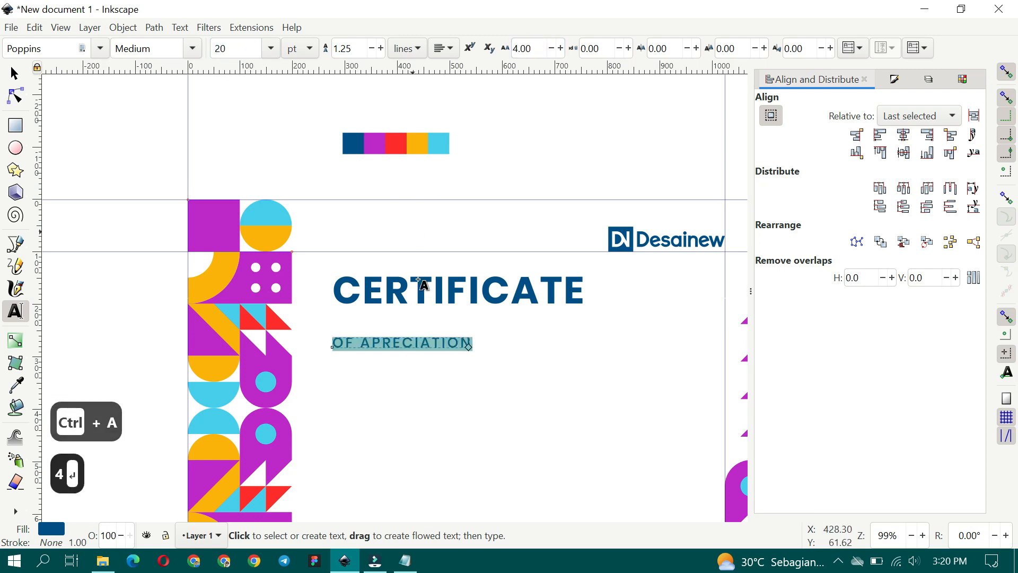
Move OF APRECIATION up close beneath CERTIFICATE and align the left edges of the two texts.
left_click(15, 73)
scroll(405, 369, "up", 1)
left_click_drag(403, 333, 363, 293)
left_click(392, 250, "shift")
key("ctrl+shift+a")
left_click(880, 135)
left_click(534, 118)
Draw a dark blue rectangle about 189 by 12 px beside the end of OF APRECIATION.
scroll(363, 305, "up", 1)
left_click(304, 123)
key("r")
left_click_drag(650, 374, 493, 345)
left_click_drag(407, 272, 605, 283)
left_click(16, 77)
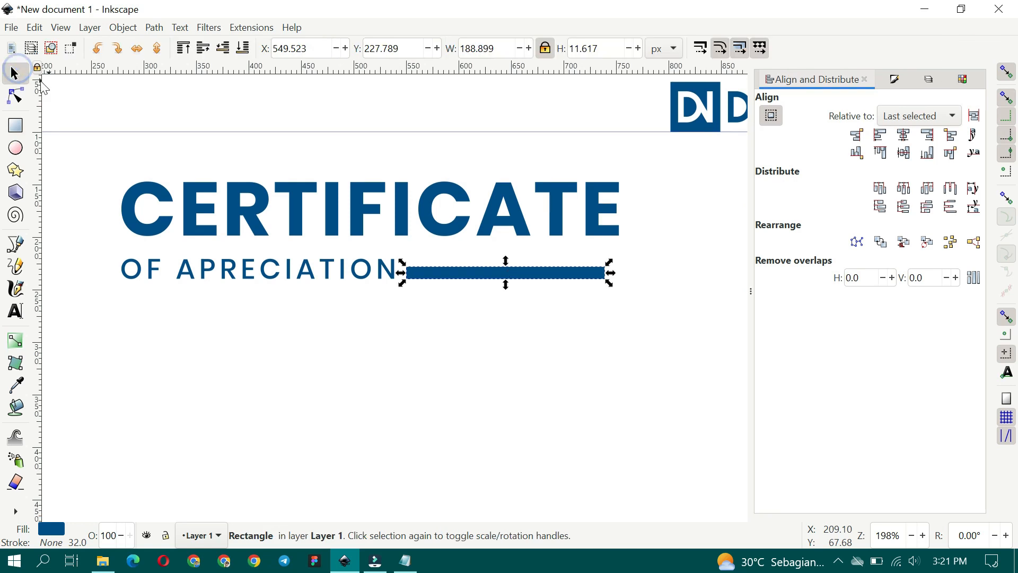
Set the dark blue rectangle's height to 5 px without changing its width.
left_click(585, 48)
key("ctrl+a")
type("5")
key("Return")
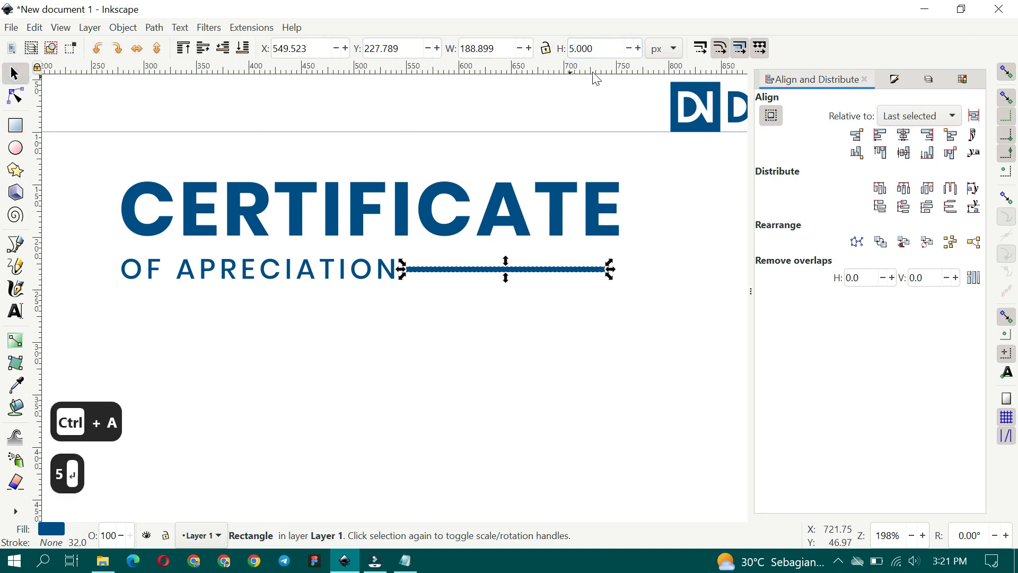
Align the thin bar's right edge with CERTIFICATE and centre it vertically on OF APRECIATION.
left_click(611, 220, "shift")
key("ctrl+shift+a")
left_click(928, 137)
left_click(522, 120)
left_click(442, 268)
left_click(385, 269, "shift")
left_click(904, 153)
left_click(494, 101)
Stretch the bar's left end towards OF APRECIATION, making it about 199 px wide.
left_click(431, 270)
scroll(432, 270, "up", 2)
left_click_drag(414, 270, 393, 272)
scroll(468, 316, "down", 3)
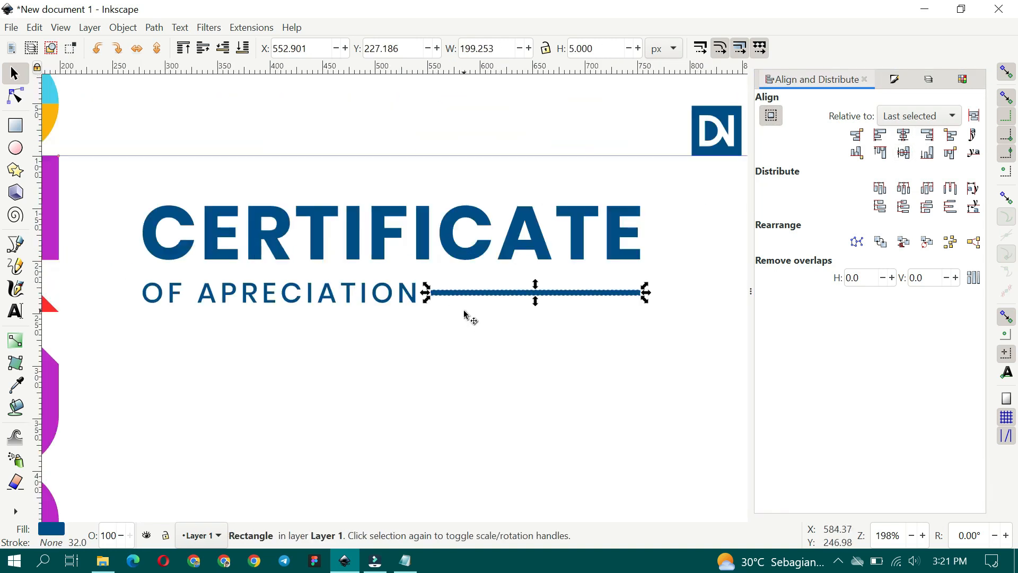
Add a horizontal guide at the base of the pattern's second tile row.
left_click(505, 162)
left_click_drag(246, 72, 180, 280)
scroll(374, 332, "down", 3)
left_click(401, 292)
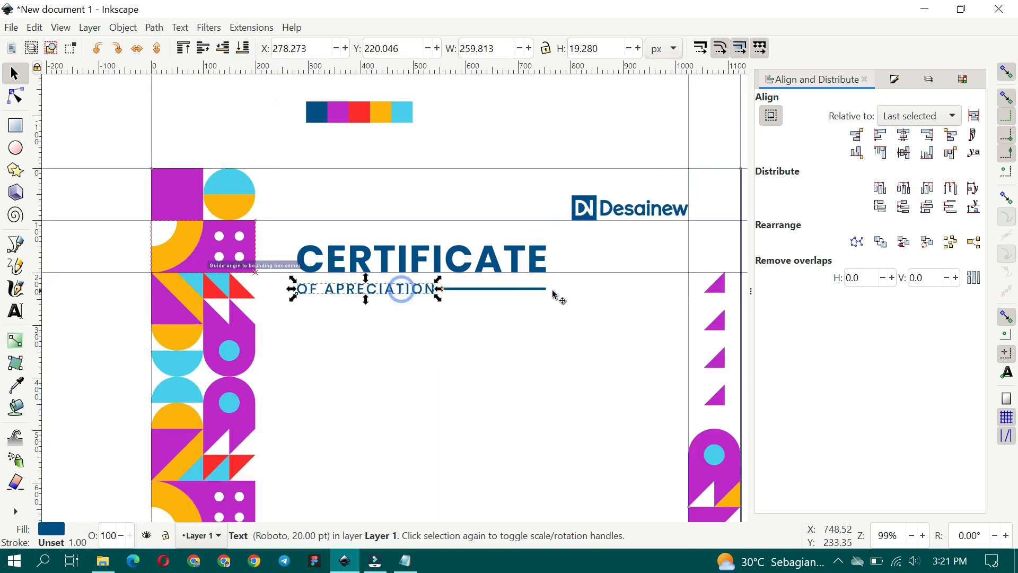
left_click(565, 298)
scroll(476, 335, "down", 1)
left_click(366, 270)
scroll(345, 265, "up", 1)
left_click(578, 264, "shift")
left_click(460, 306)
left_click(451, 263)
left_click(538, 262, "shift")
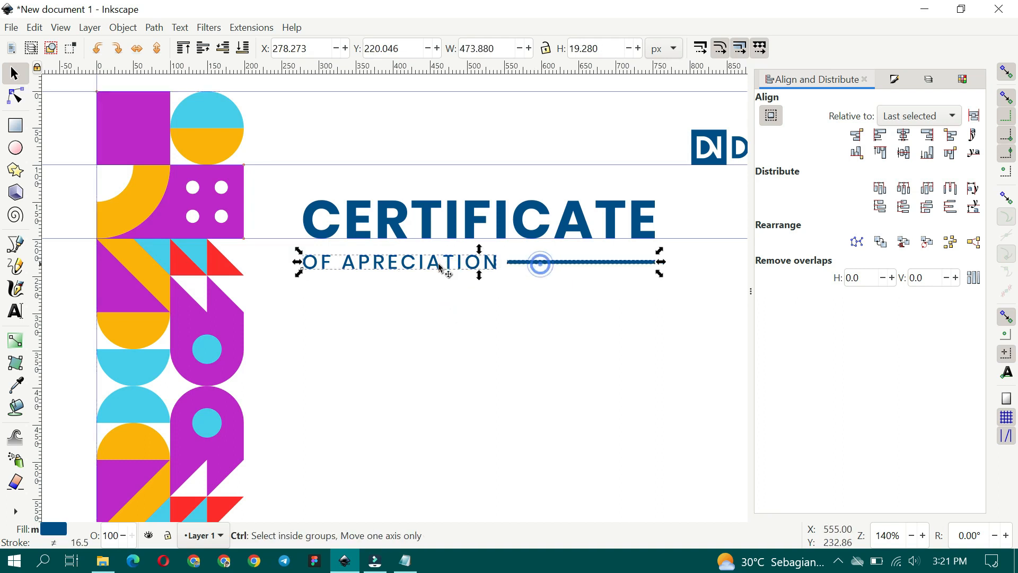
left_click(472, 311)
scroll(445, 312, "down", 2)
scroll(446, 312, "left", 1)
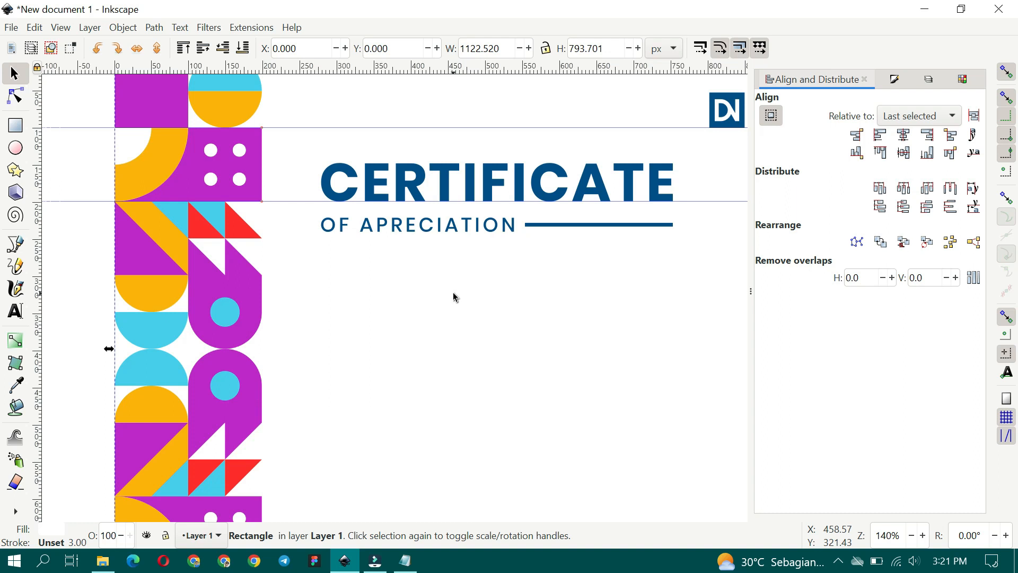
Switch to Notepad and copy the line "This certificate is proudly presented to" from Contoh-Teks.
left_click(405, 561)
left_click_drag(530, 246, 276, 246)
left_click(496, 259)
left_click_drag(555, 246, 307, 246)
key("ctrl+c")
left_click(616, 170)
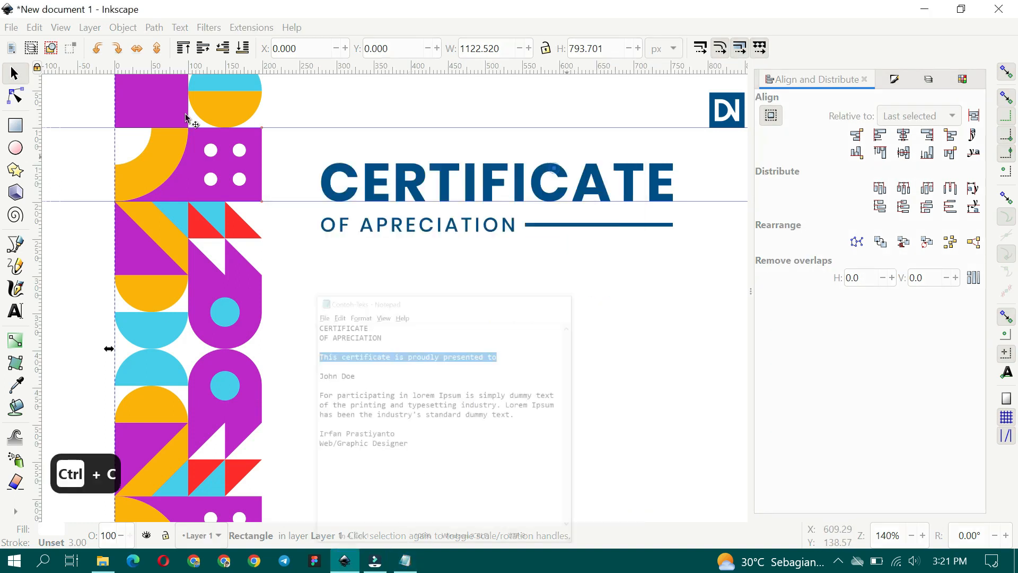
Create a text frame as wide as the heading beneath OF APRECIATION and paste the copied sentence into it.
left_click(15, 311)
left_click_drag(322, 269, 679, 361)
key("ctrl+v")
Format the pasted sentence as Poppins Normal at 14 pt.
key("ctrl+a")
left_click(75, 49)
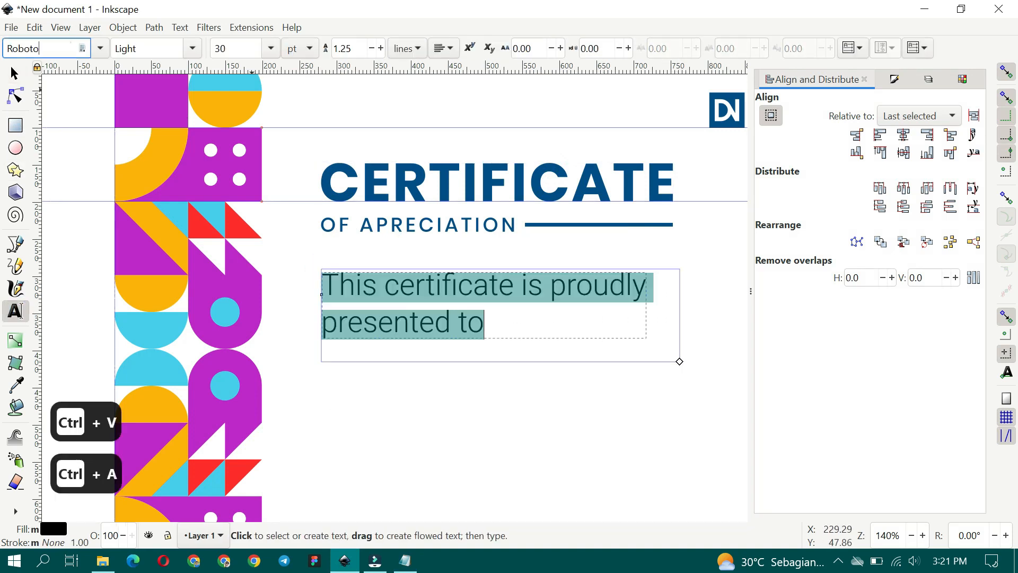
key("ctrl+a")
type("pop")
left_click(74, 66)
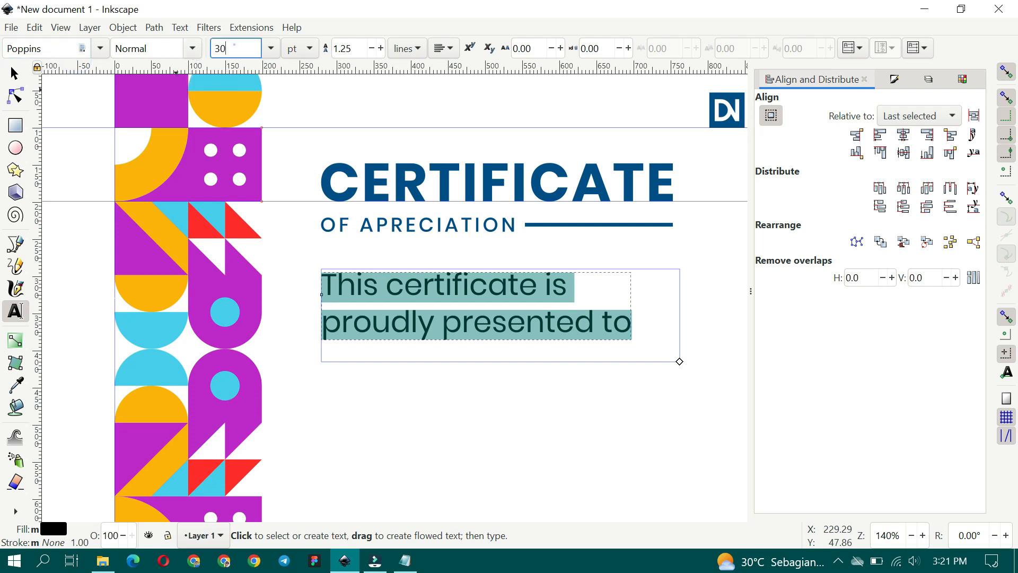
key("ctrl+a")
type("1")
key("Return")
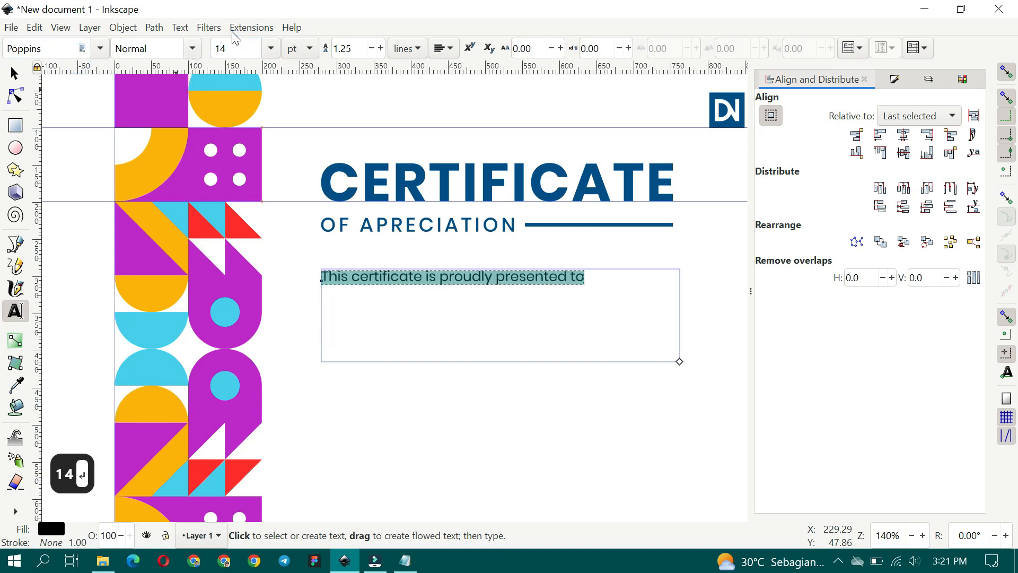
Set the line height of the presentation sentence to 1.6 lines.
key("BackSpace")
key("BackSpace")
type("6")
key("Return")
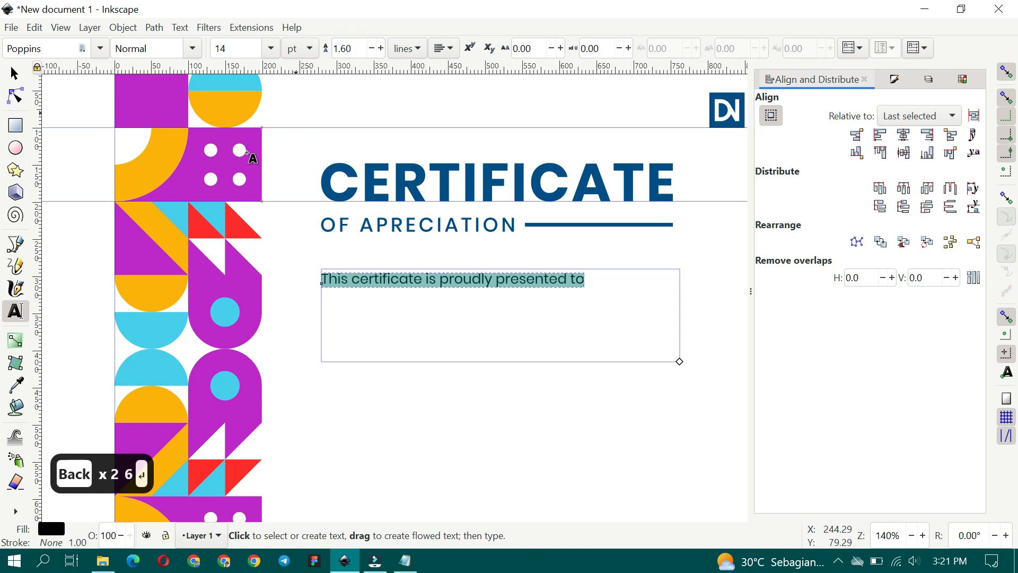
Fill the presentation sentence with the dark blue sampled from the CERTIFICATE text.
left_click(15, 73)
key("d")
left_click(324, 178)
key("d")
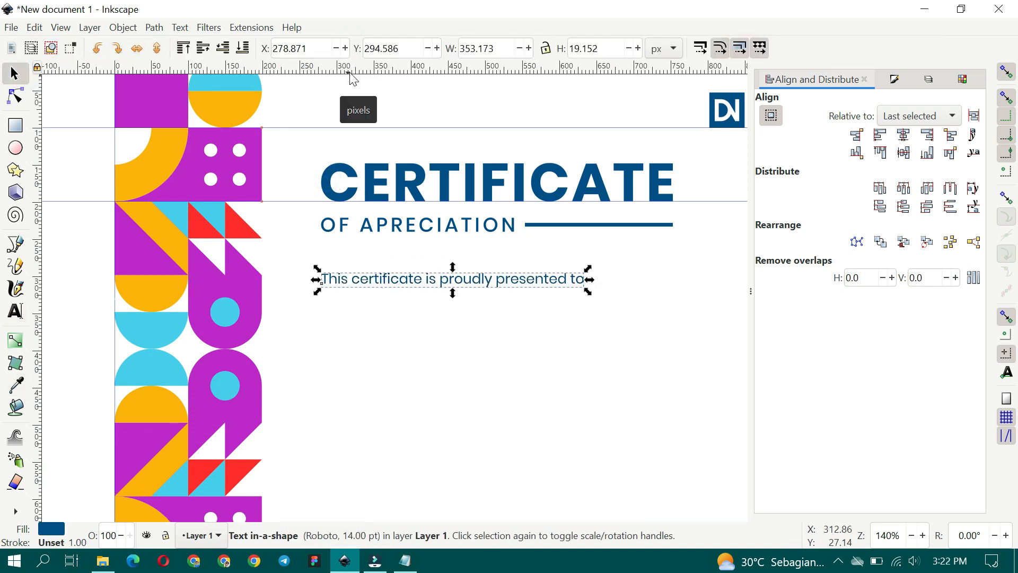
Add a horizontal guide at the third tile row's base and snap the sentence's lower edge onto it.
left_click_drag(281, 238, 187, 277)
scroll(357, 286, "up", 1)
left_click_drag(356, 282, 356, 266)
Align the left edge of the presentation sentence with CERTIFICATE and OF APRECIATION.
left_click(338, 202, "shift")
left_click(330, 158, "shift")
key("ctrl+shift+a")
left_click(878, 135)
left_click_drag(394, 235, 386, 302)
Add a vertical guide along the left edge of the CERTIFICATE text.
left_click(365, 170)
left_click_drag(39, 177, 294, 239)
scroll(328, 305, "down", 1)
Move the sentence down until its upper edge meets the guide at the third tile row's base, and hide all guides.
left_click(482, 301)
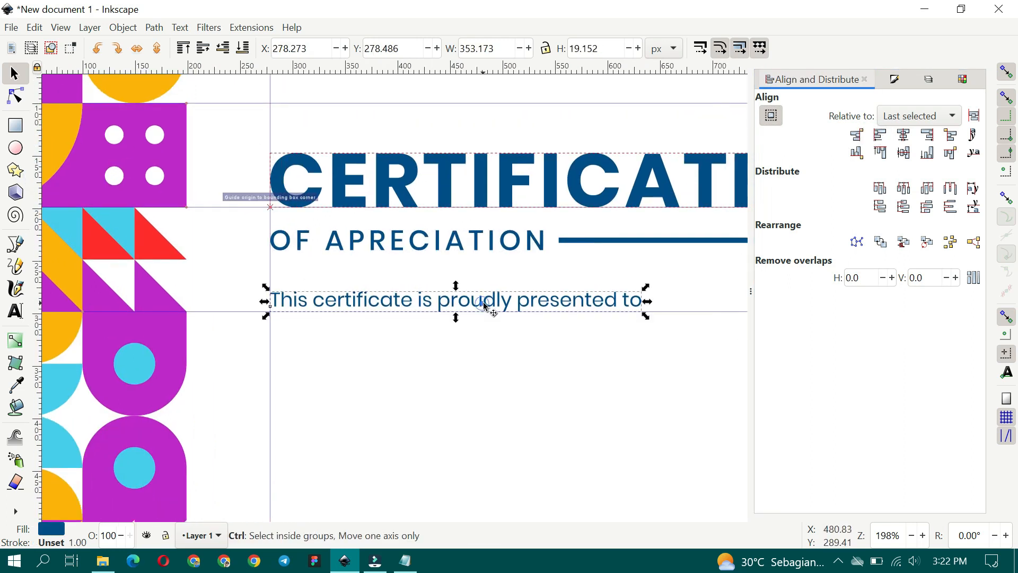
scroll(484, 302, "down", 2)
scroll(454, 305, "up", 2)
left_click_drag(402, 297, 403, 319)
scroll(427, 318, "down", 3)
left_click(169, 265)
key("shift+backslash")
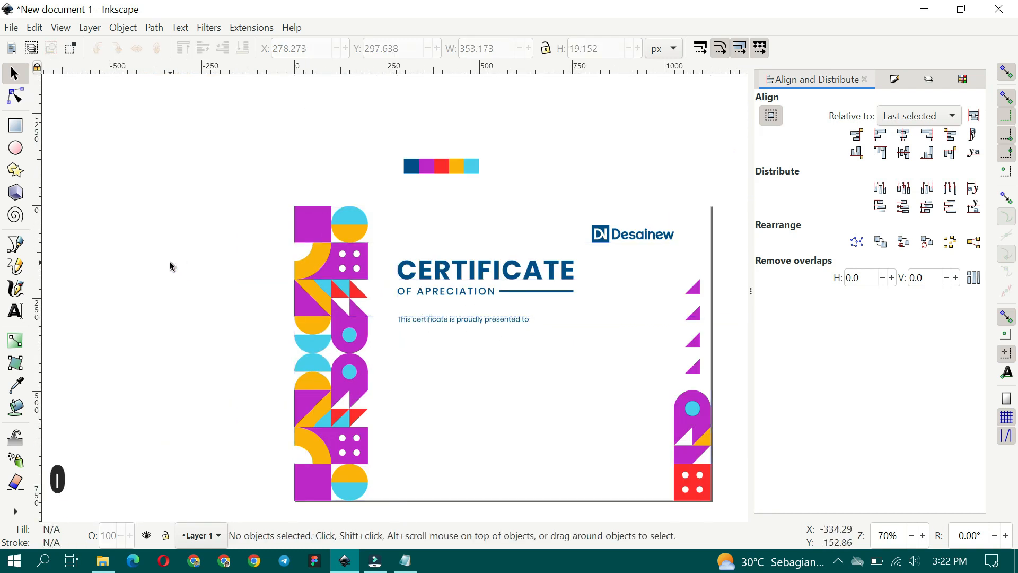
Switch to Notepad and copy the recipient's name from Contoh-Teks.
key("alt+Tab")
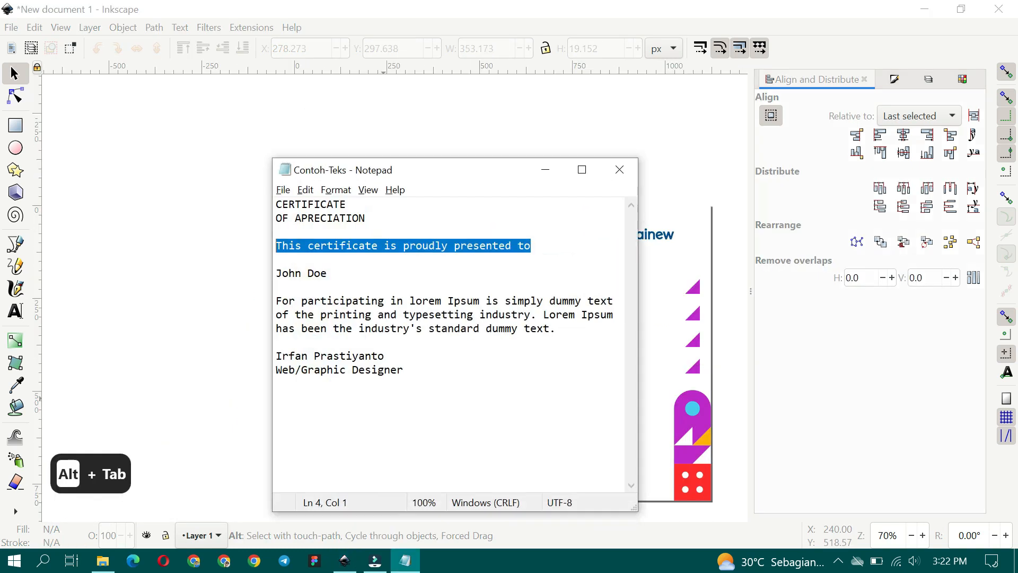
left_click_drag(326, 273, 277, 273)
key("ctrl+c")
left_click(546, 169)
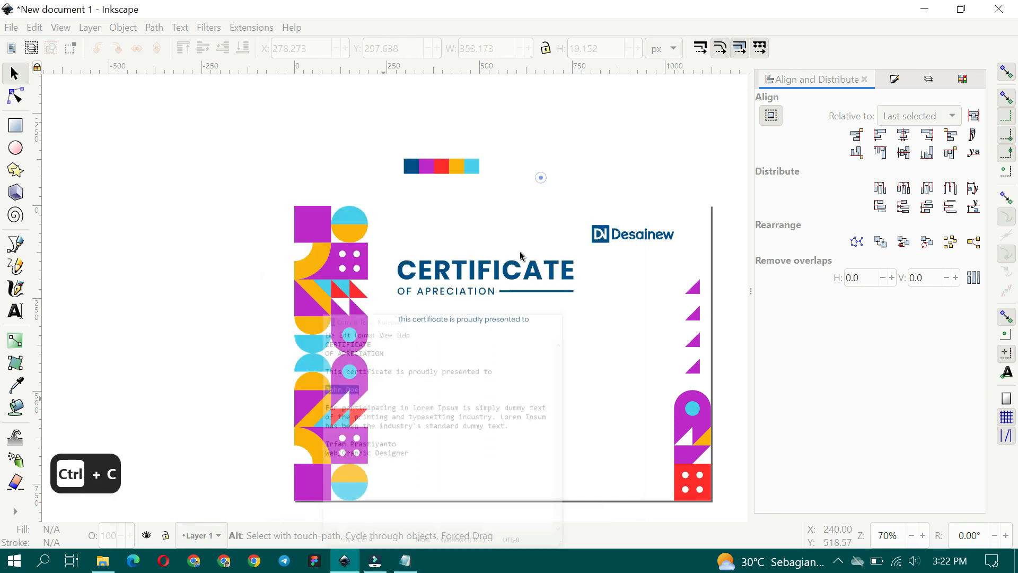
Duplicate the CERTIFICATE text and place the copy beneath the presentation sentence.
scroll(538, 217, "up", 1)
left_click(551, 219, "ctrl")
key("ctrl+d")
left_click_drag(552, 219, 527, 338)
Set the font of the duplicated CERTIFICATE text to Lobster.
double_click(528, 338)
key("ctrl+a")
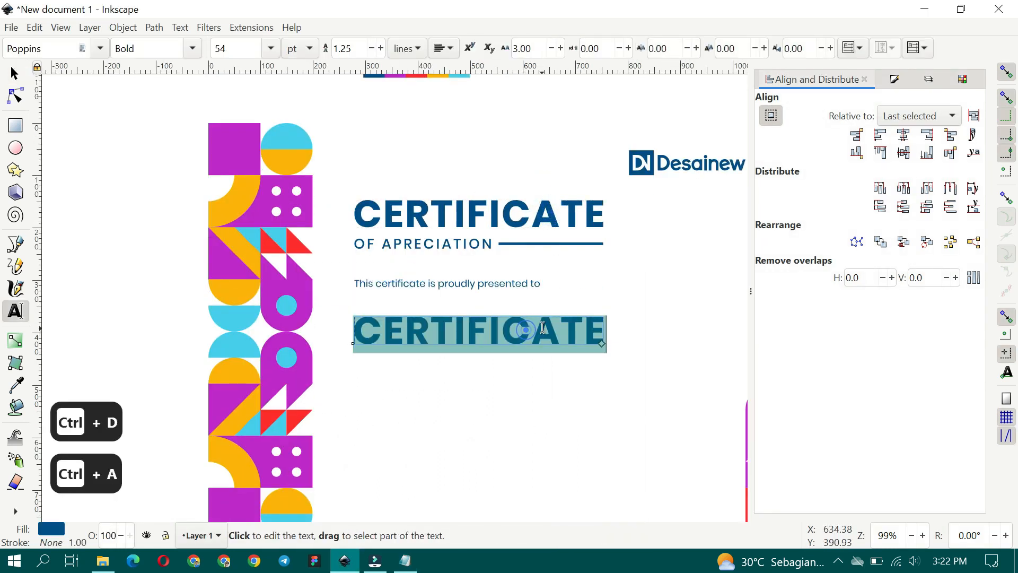
double_click(56, 48)
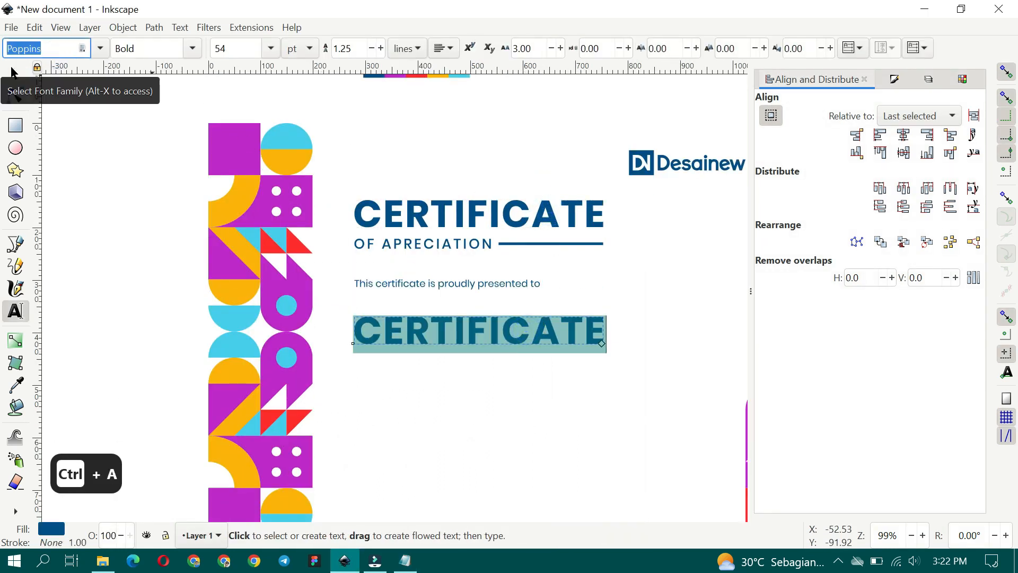
type("Lo")
left_click(59, 66)
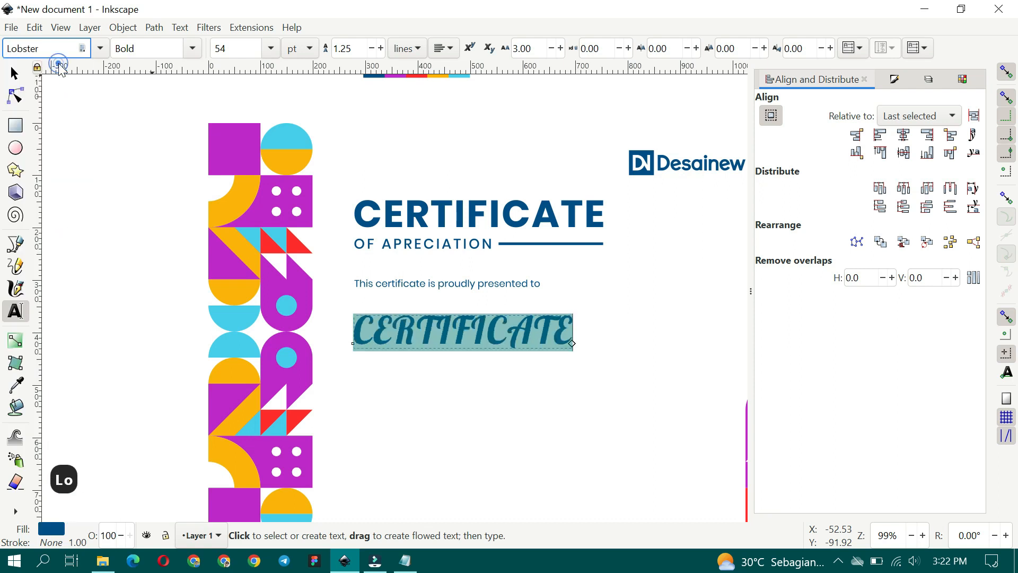
Replace the duplicated CERTIFICATE text beneath the presentation sentence with the copied recipient's name.
left_click(529, 346)
key("ctrl+a")
key("ctrl+v")
key("ctrl+a")
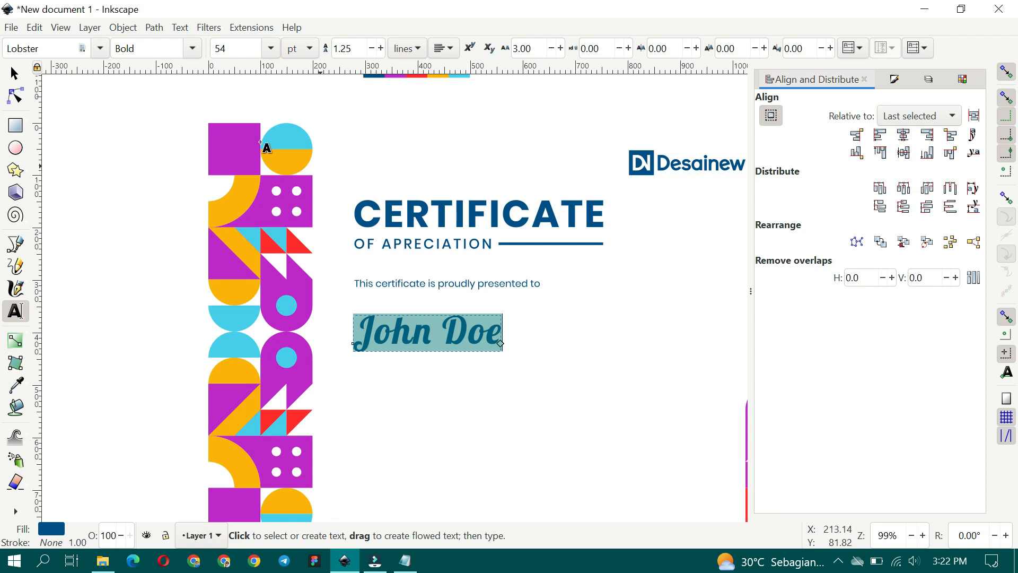
Set the recipient name's font size to 41 pt and its letter spacing to 0.
left_click(257, 53)
key("ctrl+a")
type("41")
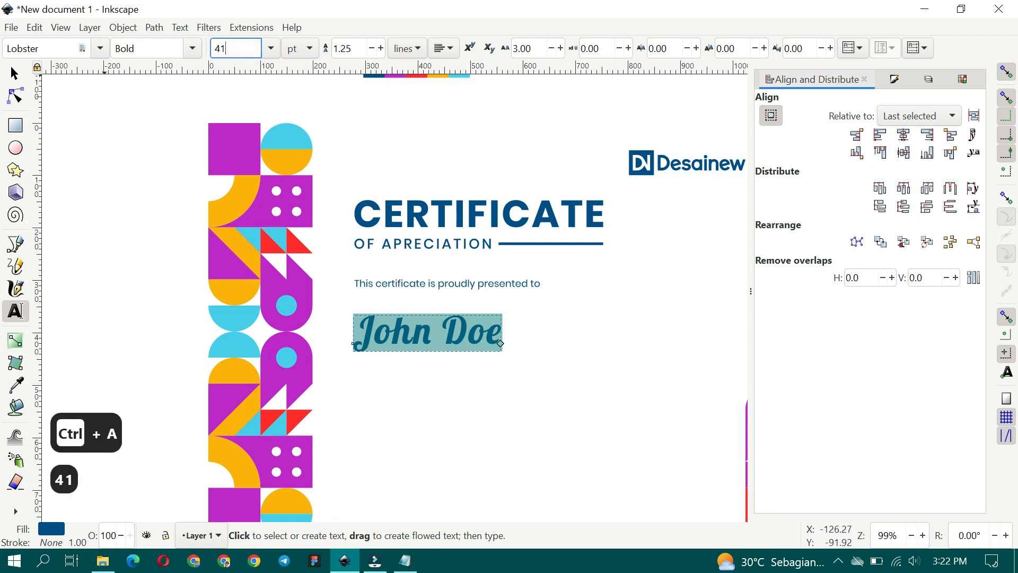
key("Return")
left_click(533, 47)
key("ctrl+a")
type("0")
key("Return")
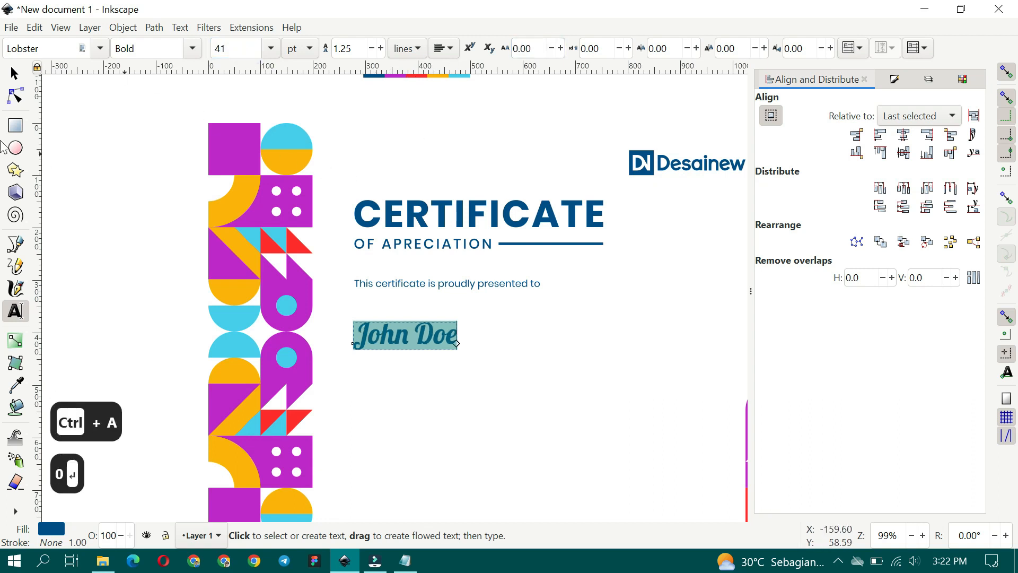
Add a horizontal guide at the fourth tile row's base and move the recipient's name so it is vertically centred on it.
left_click(14, 72)
scroll(349, 313, "up", 1)
left_click_drag(331, 350, 417, 336)
left_click_drag(326, 71, 248, 332)
scroll(380, 324, "up", 2)
left_click_drag(485, 319, 486, 319)
scroll(487, 320, "down", 3, "ctrl")
left_click(180, 265)
left_click_drag(587, 374, 472, 302)
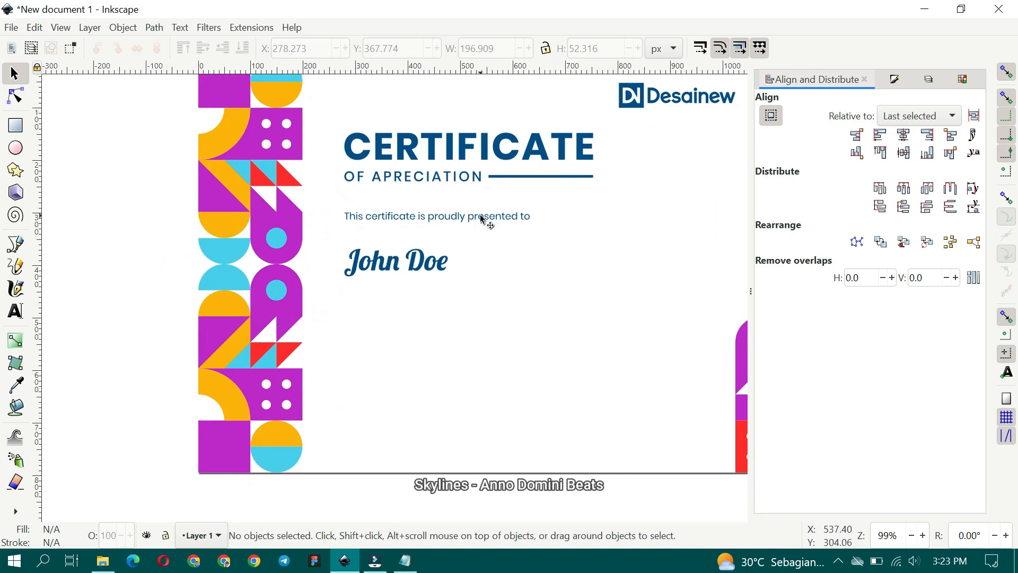
Duplicate the presentation sentence and place the copy beneath the recipient's name.
left_click(483, 218)
key("ctrl+d")
left_click_drag(483, 218, 478, 311)
Show the guides, add one at the fifth tile row's base, and move the sentence copy until its lower edge meets it.
key("bar")
scroll(313, 294, "up", 1, "ctrl")
left_click_drag(339, 67, 294, 328)
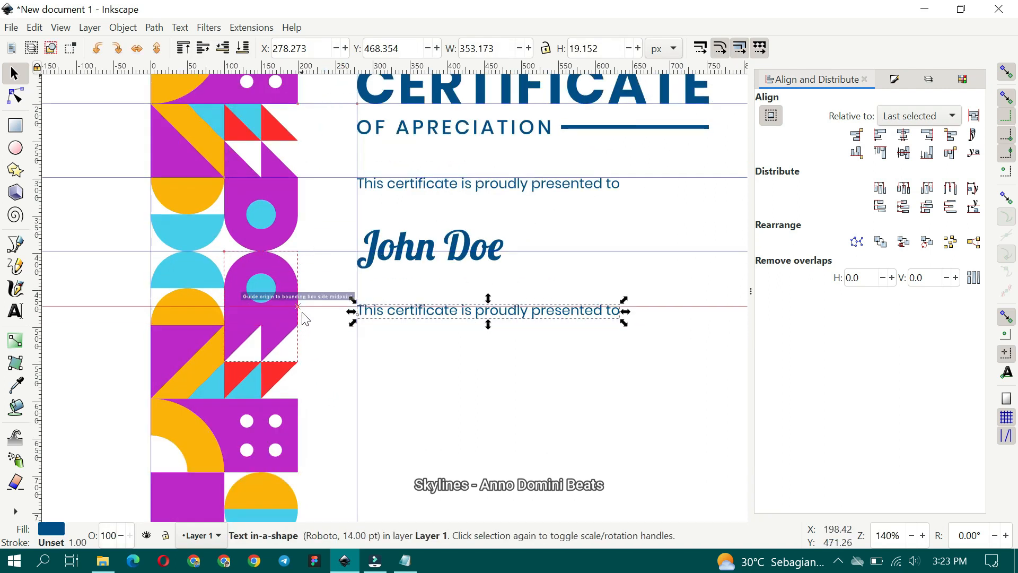
scroll(392, 313, "up", 1)
left_click_drag(409, 310, 420, 321)
scroll(451, 240, "down", 1, "ctrl")
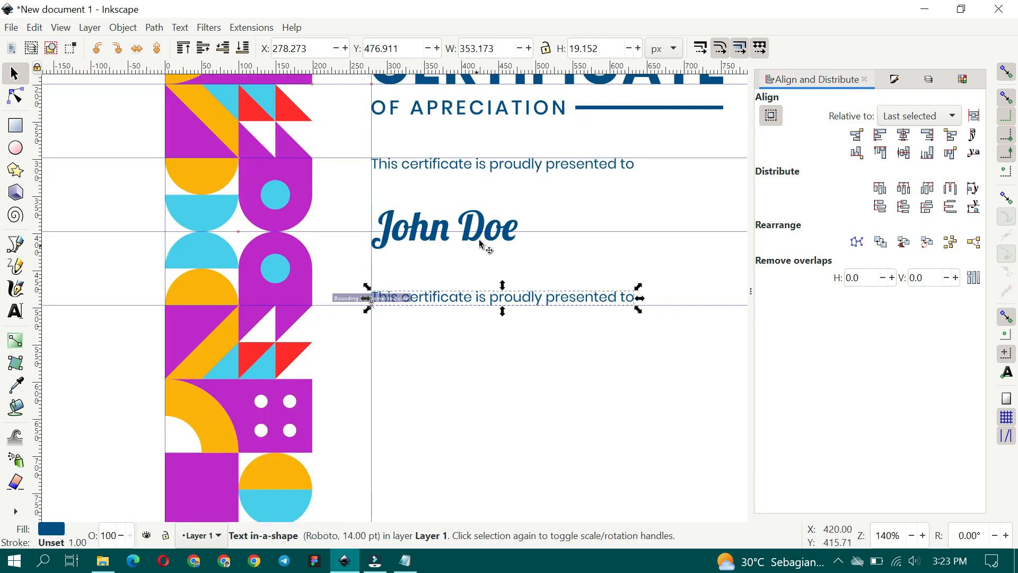
Distribute the two sentences and the recipient's name with even vertical gaps.
left_click(454, 234, "shift")
left_click(511, 168, "shift")
key("ctrl+shift+a")
left_click(951, 207)
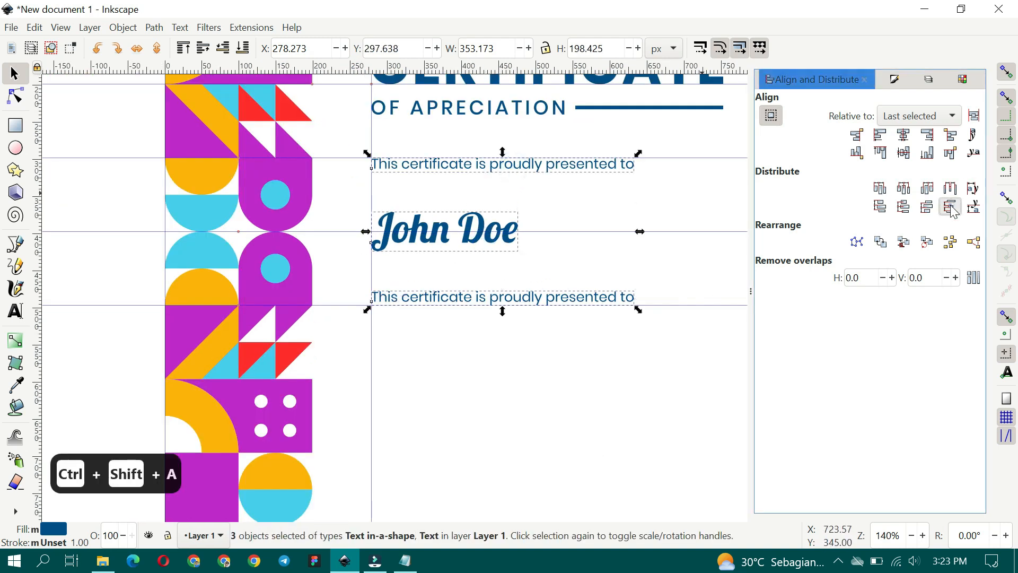
left_click(647, 261)
Switch to Notepad and copy the paragraph beginning "For participating in lorem Ipsum" from Contoh-Teks.
left_click(405, 560)
left_click_drag(557, 329, 274, 301)
key("ctrl+c")
left_click(545, 170)
Replace the lower sentence copy's text with the copied "For participating in lorem Ipsum" paragraph.
double_click(595, 298)
scroll(595, 298, "down", 1, "ctrl")
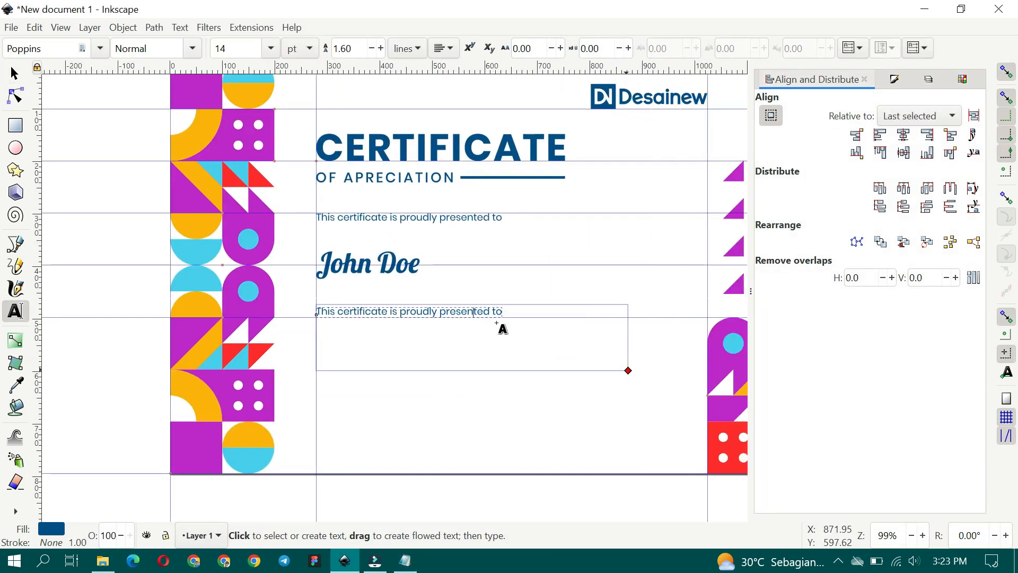
key("ctrl+a")
key("ctrl+v")
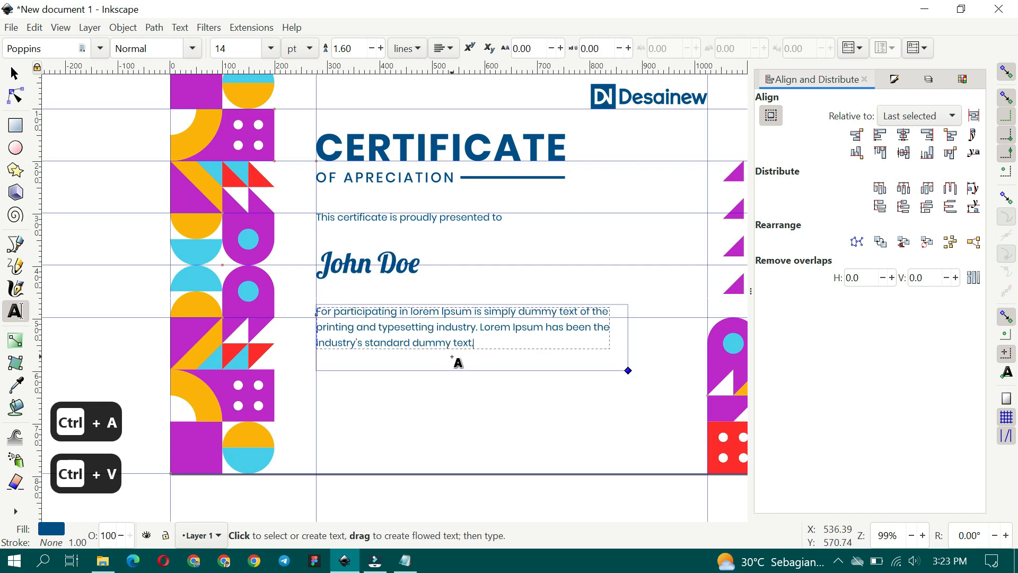
left_click(18, 78)
left_click(82, 139)
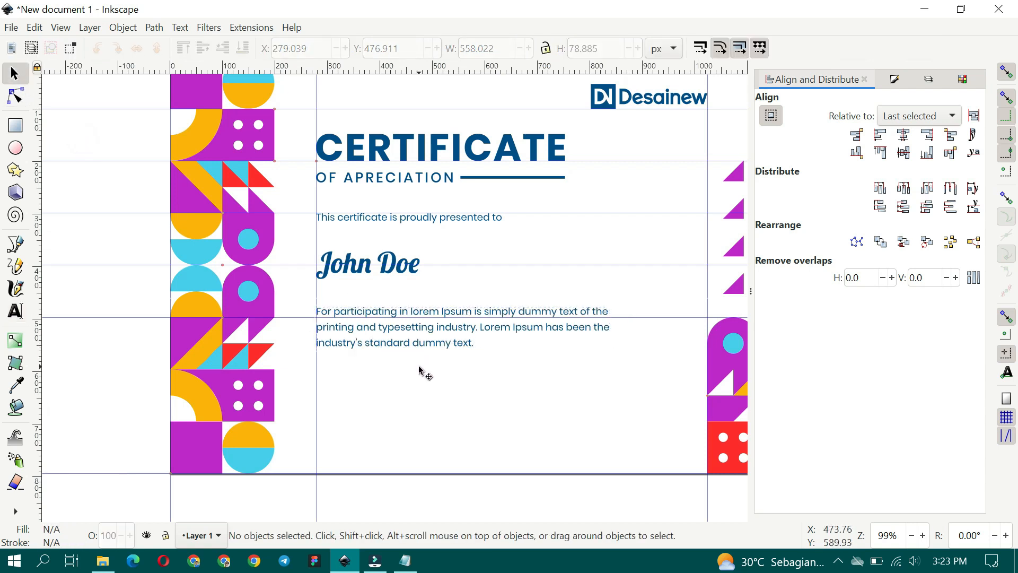
Duplicate the participation paragraph, place the copy beneath the original, and open its text for editing.
left_click_drag(429, 352, 277, 346)
left_click(481, 303)
key("ctrl+d")
key("t")
Copy the signatory's name and Web/Graphic Designer title from Contoh-Teks in Notepad and paste them over the duplicated paragraph's text.
left_click(405, 561)
left_click(412, 360)
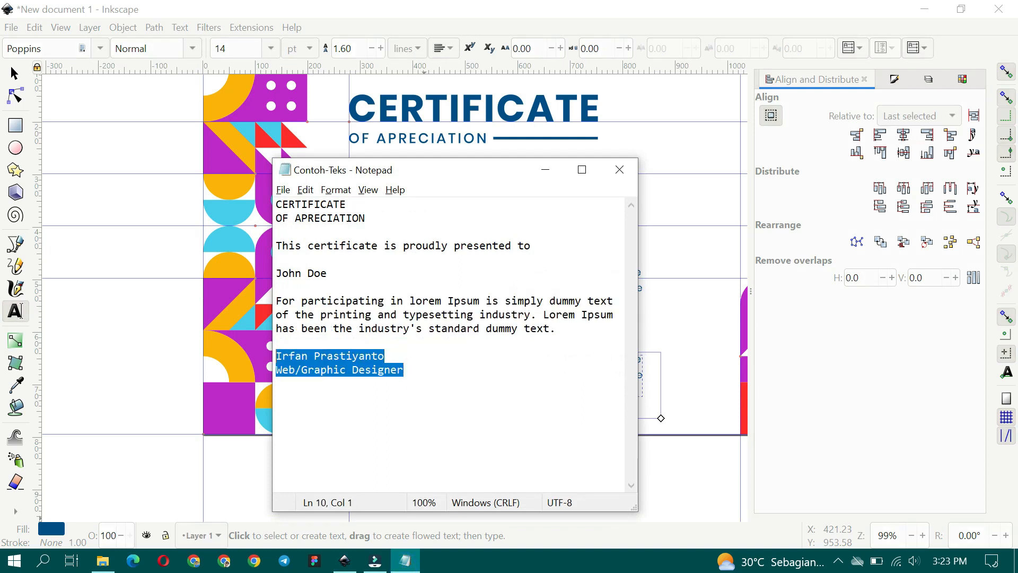
key("ctrl+c")
left_click(545, 170)
key("ctrl+a")
key("ctrl+v")
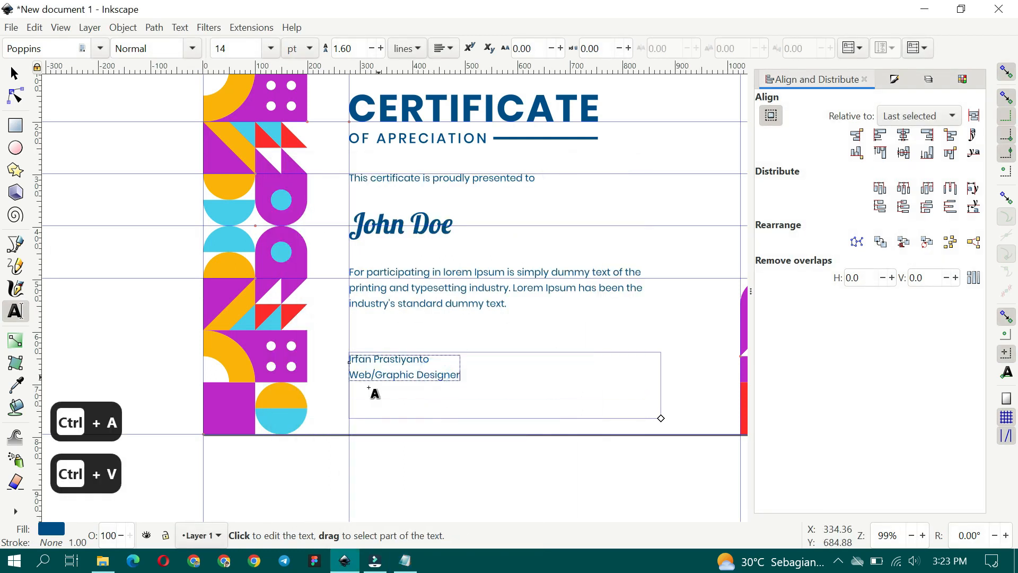
Set the signatory's name line to the Bold style of Poppins.
scroll(370, 389, "up", 2)
triple_click(509, 358)
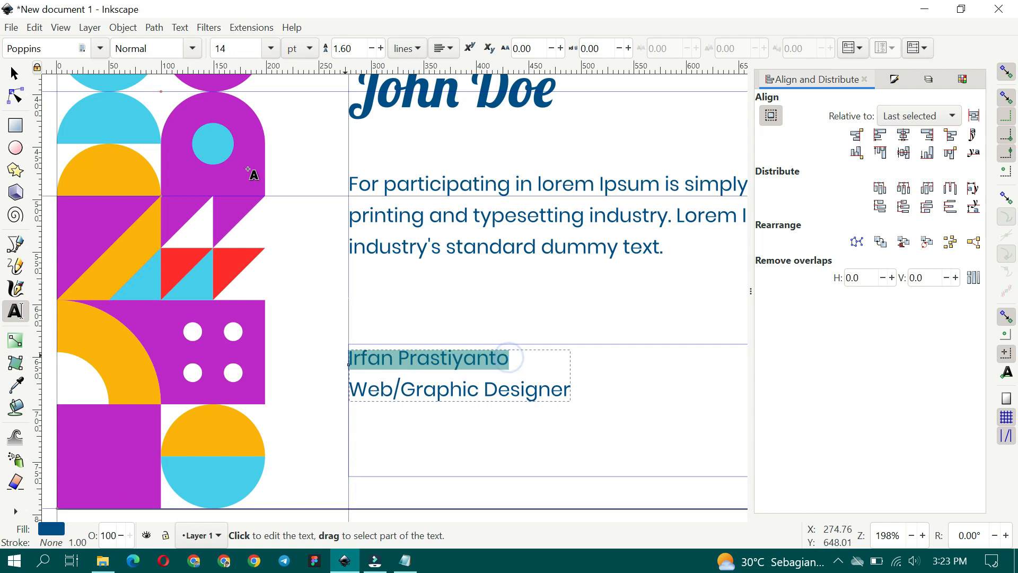
left_click(204, 46)
left_click(137, 304)
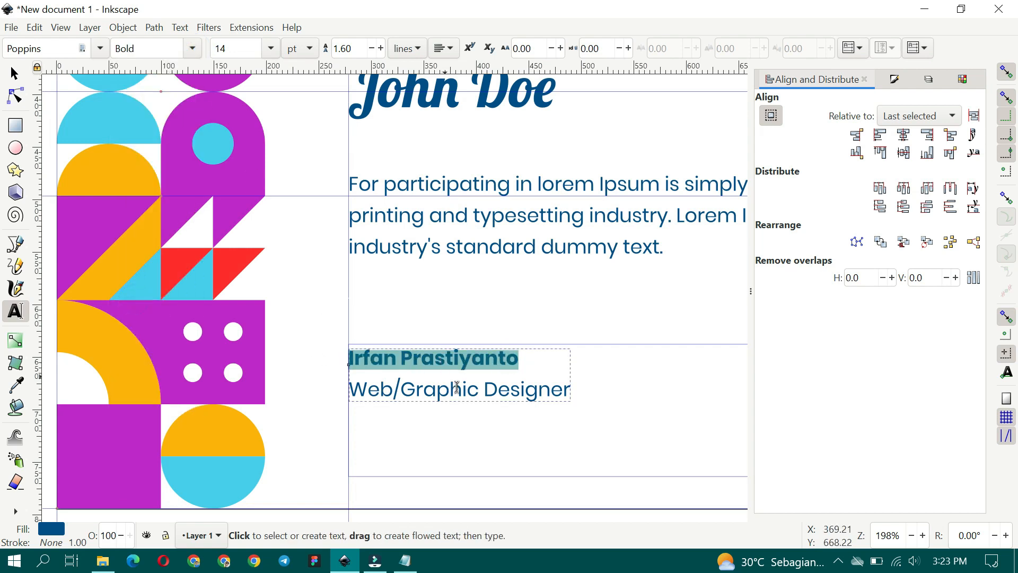
left_click(485, 390)
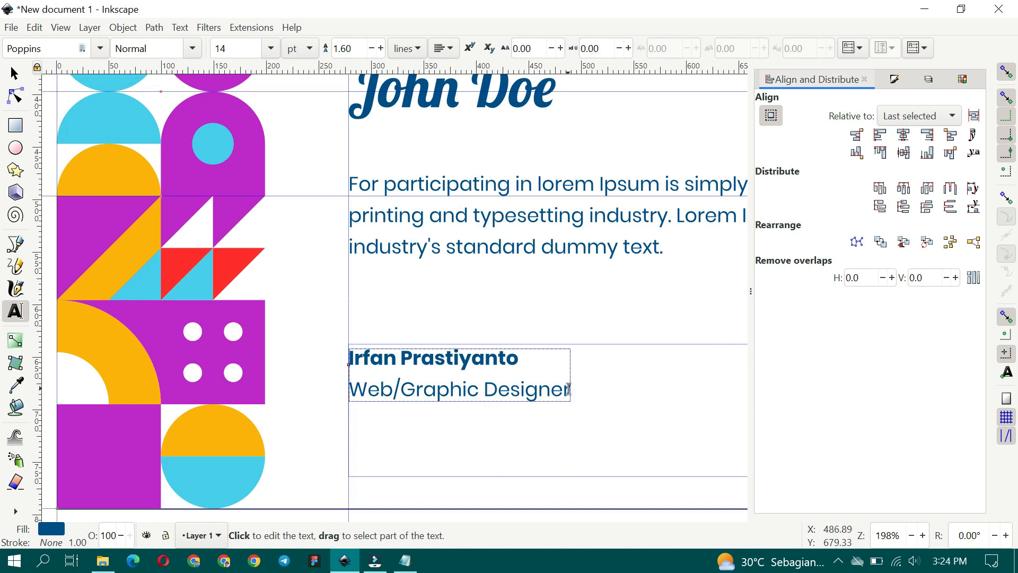
Set the font size of the signatory's name line to 15 pt.
left_click_drag(522, 361, 320, 353)
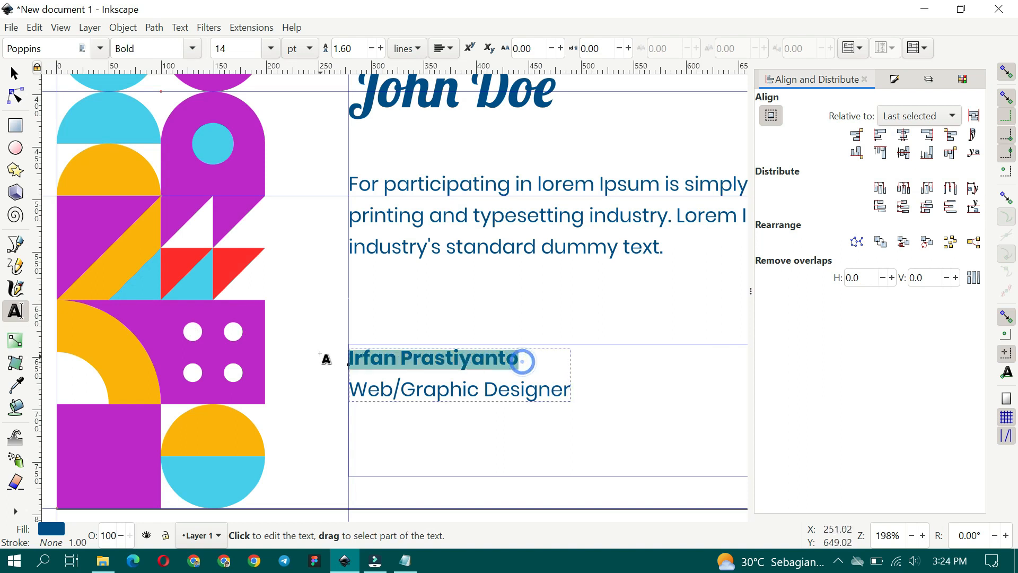
left_click(243, 48)
key("ctrl+a")
type("15")
key("Return")
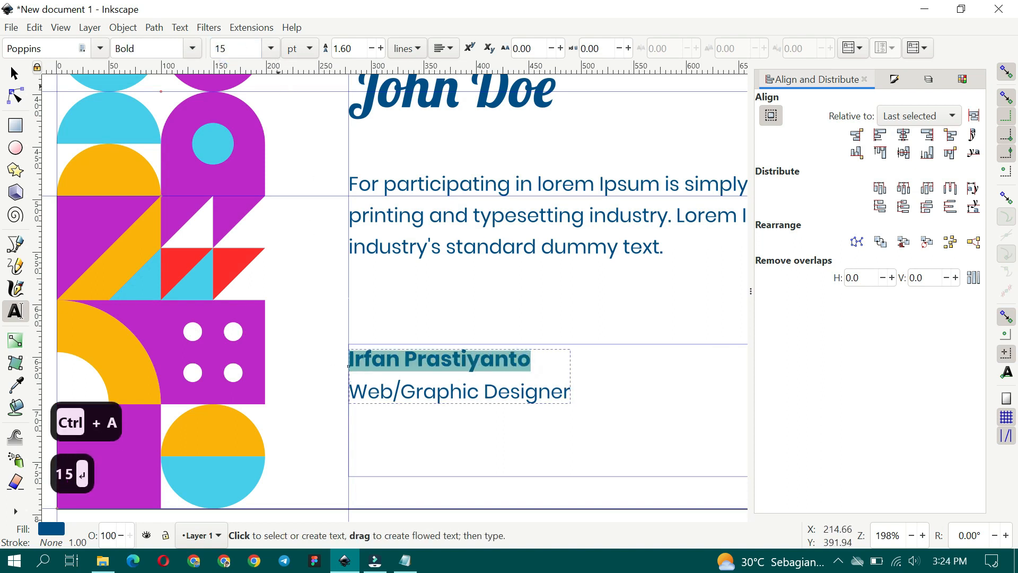
Add a horizontal guide at the seventh tile row's base and move the signatory text down until the name's baseline rests on it.
left_click(15, 73)
left_click_drag(318, 412, 346, 392)
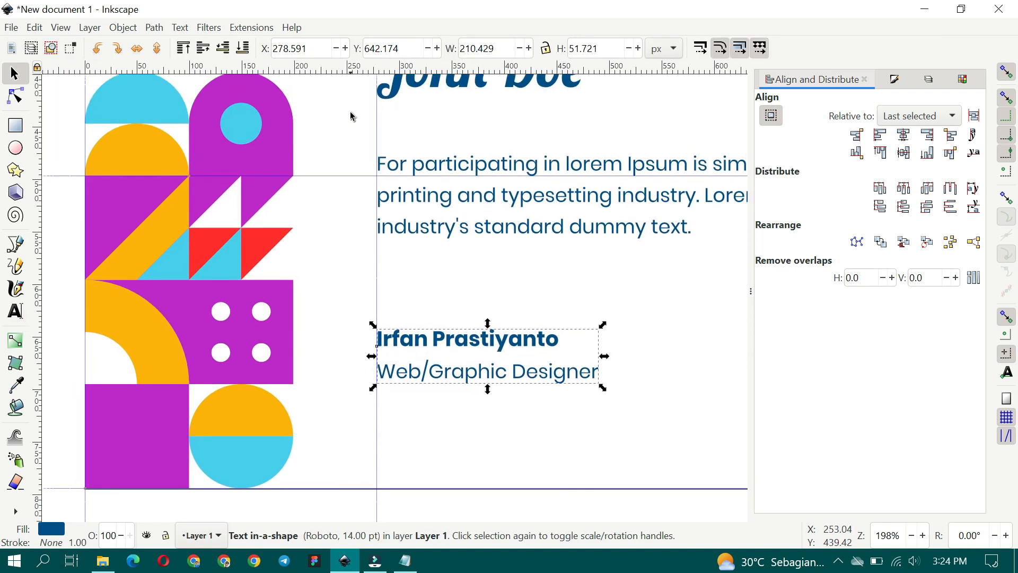
left_click_drag(314, 290, 300, 383)
scroll(387, 438, "up", 2)
left_click_drag(447, 246, 435, 333)
scroll(398, 324, "up", 3)
scroll(364, 330, "up", 2)
left_click_drag(365, 330, 428, 267)
scroll(373, 249, "down", 4)
scroll(372, 250, "up", 7)
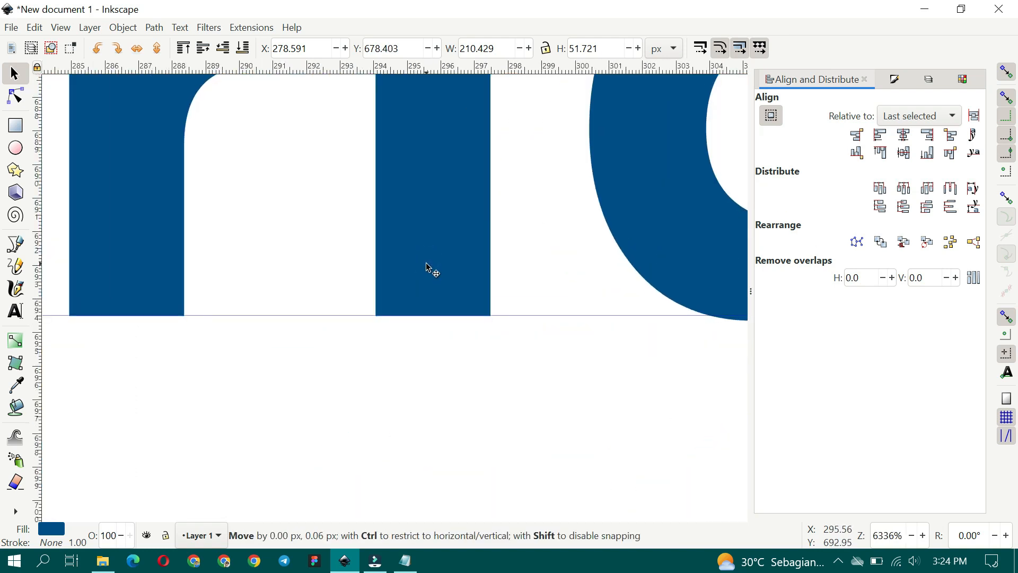
scroll(427, 297, "down", 11)
Align the left edges of all the certificate's text objects with the CERTIFICATE heading, and hide the guides.
left_click(478, 291, "shift")
left_click(488, 192, "shift")
scroll(486, 232, "up", 4)
left_click(483, 206, "shift")
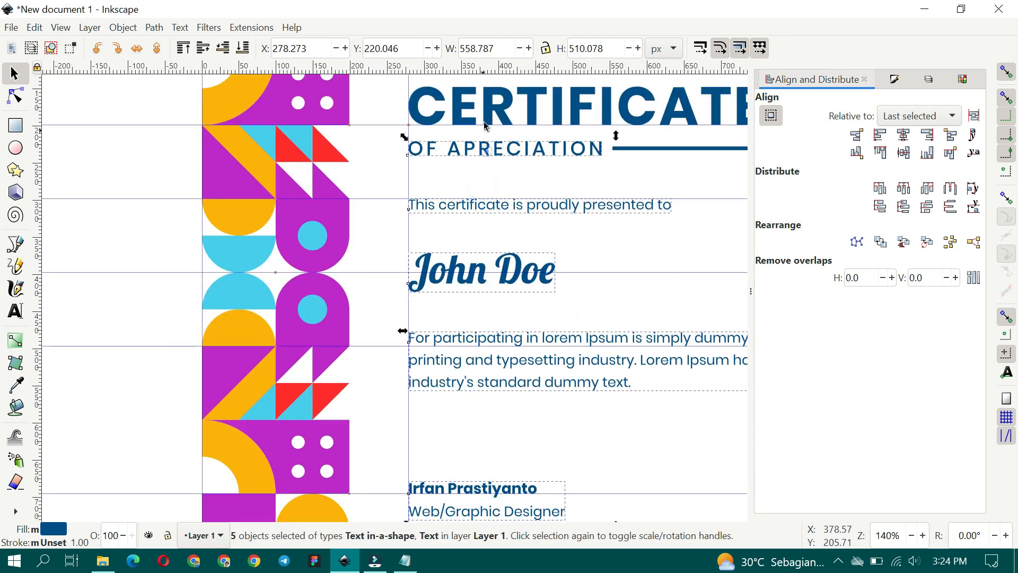
left_click(878, 136)
scroll(407, 324, "down", 1)
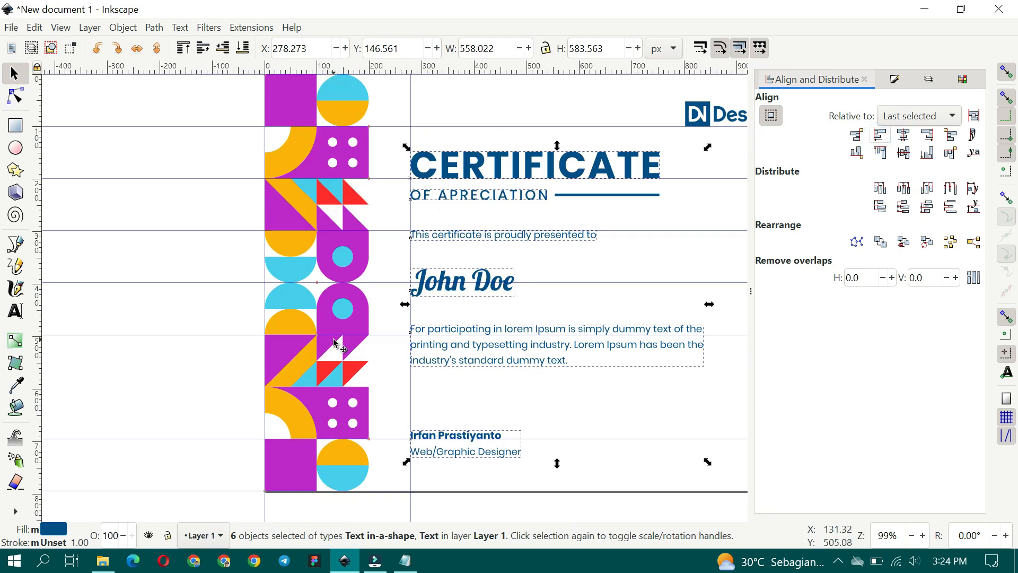
left_click(215, 413)
scroll(212, 403, "down", 1)
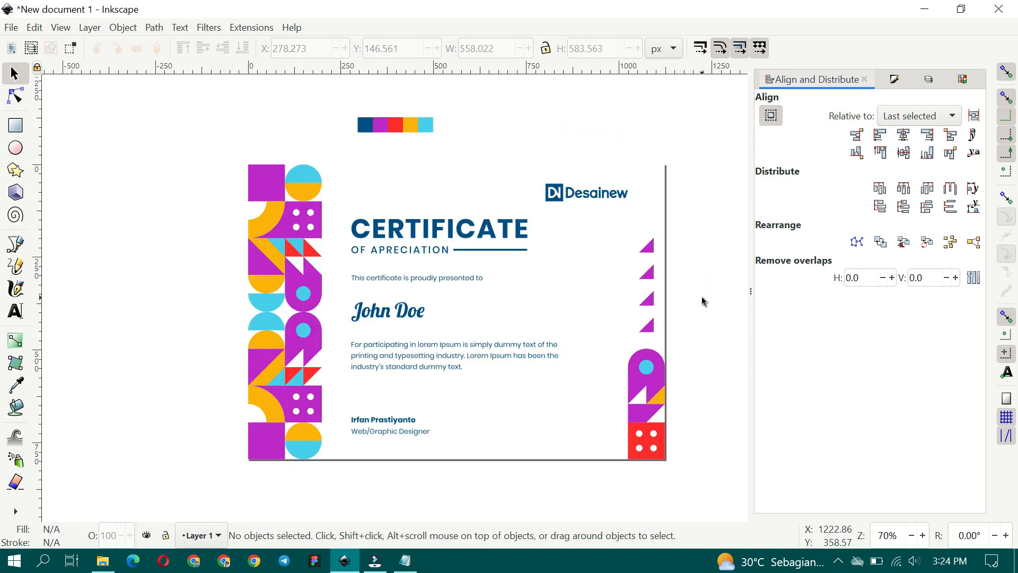
scroll(541, 407, "left", 1)
left_click(589, 299)
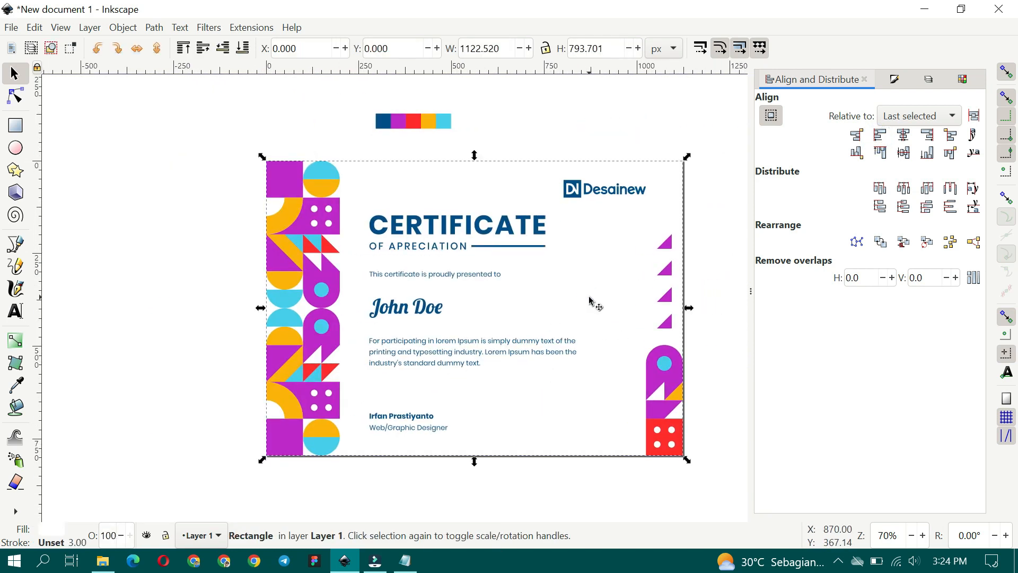
scroll(540, 345, "down", 1)
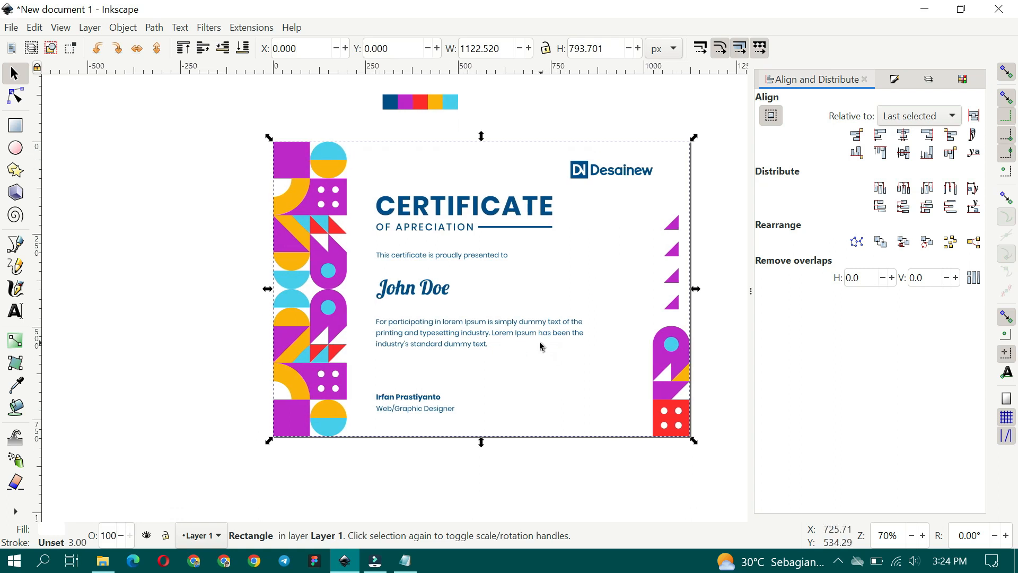
Import the Signature PNG from the Certificate-Design folder as an embedded image, keeping the DPI from the file.
left_click(103, 561)
mouse_move(716, 275)
left_mouse_down()
mouse_move(626, 141)
mouse_move(592, 127)
left_mouse_up()
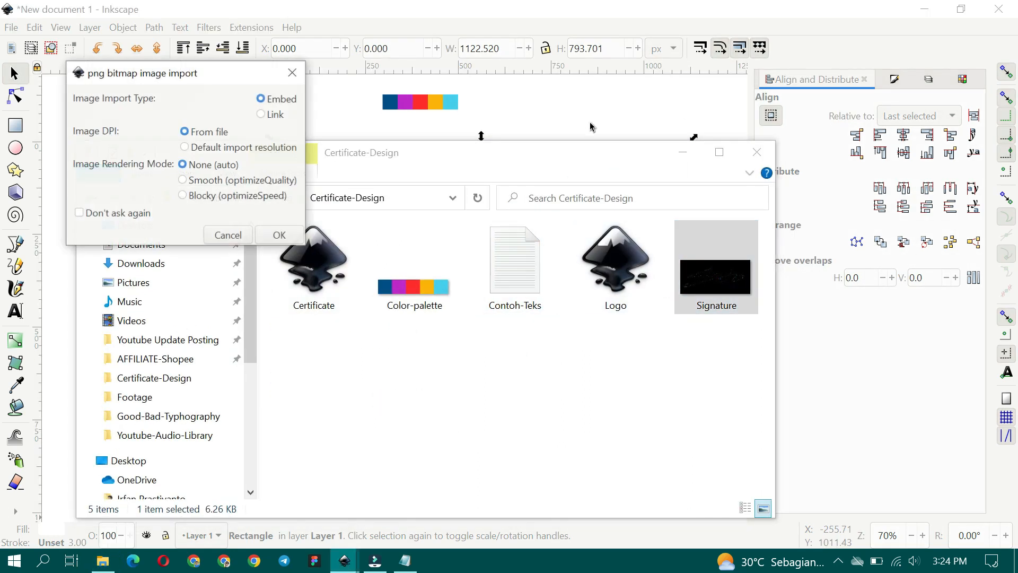
left_click(280, 235)
scroll(629, 190, "up", 5)
scroll(628, 190, "left", 4)
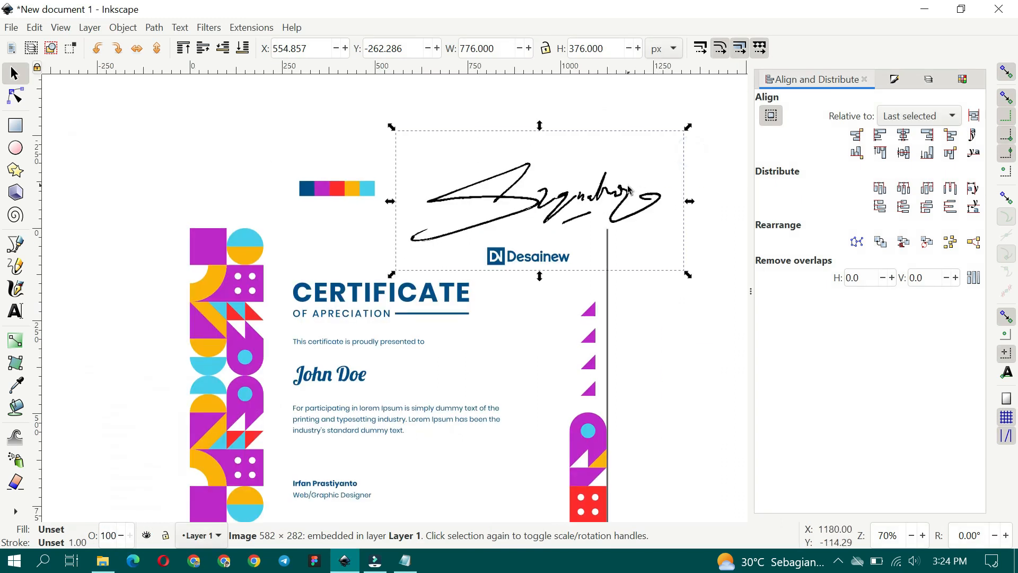
Move the signature image down over the certificate's text area and turn off snapping.
left_click_drag(612, 180, 578, 212)
scroll(572, 147, "down", 3)
scroll(572, 147, "left", 2)
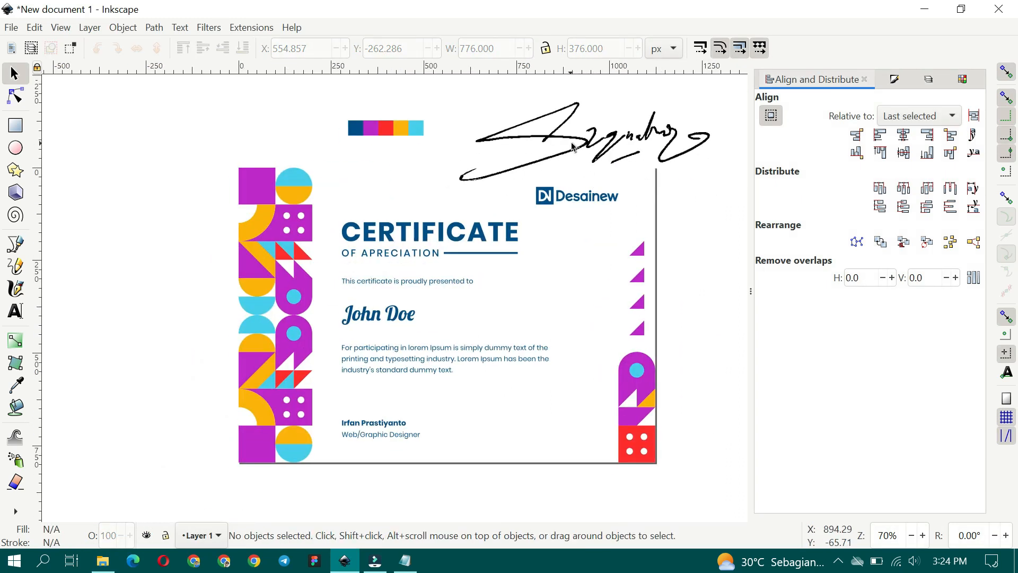
left_click(610, 139)
mouse_move(610, 139)
left_mouse_down()
mouse_move(557, 186)
mouse_move(494, 354)
left_mouse_up()
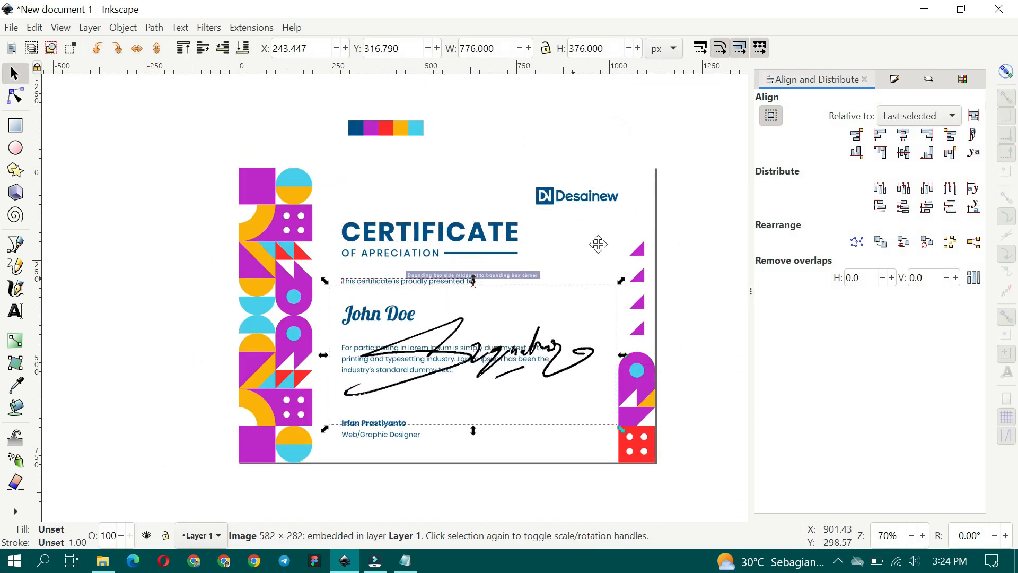
Scale the signature down to about 282 × 137 px and place it just above the signatory's name.
scroll(598, 244, "down", 3)
scroll(598, 244, "left", 3)
left_click_drag(398, 363, 373, 376)
left_click_drag(695, 218, 492, 316)
scroll(411, 363, "up", 2)
left_click_drag(339, 386, 390, 359)
left_click_drag(574, 275, 620, 244)
left_click_drag(404, 354, 383, 364)
mouse_move(501, 242)
left_mouse_down()
mouse_move(489, 268)
mouse_move(491, 250)
left_mouse_up()
Nudge the signature image down 4 px towards the signatory's name and deselect it.
scroll(604, 423, "down", 2)
scroll(489, 268, "up", 5)
scroll(489, 269, "up", 1)
scroll(577, 274, "down", 5)
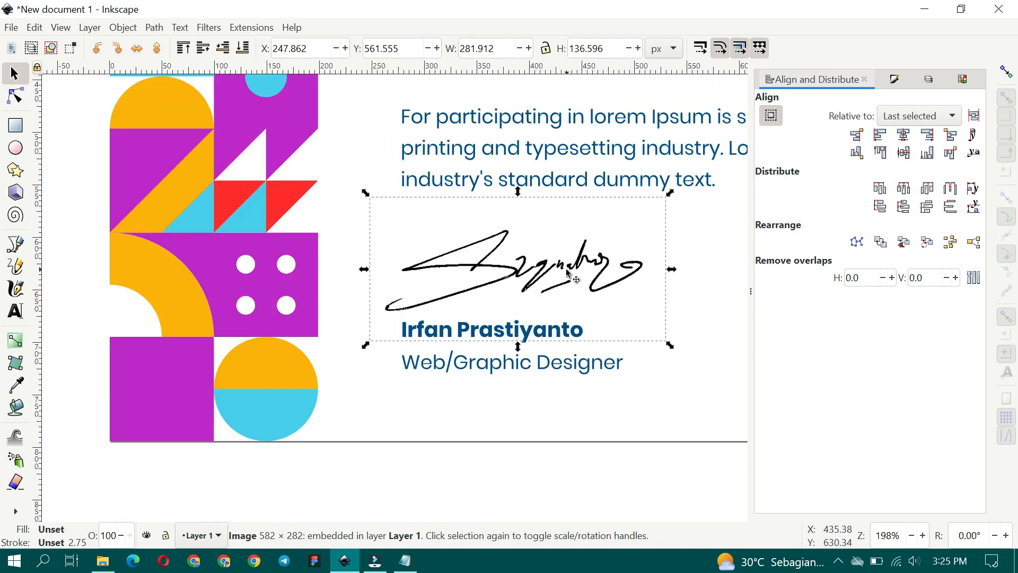
key("Down")
key("Down")
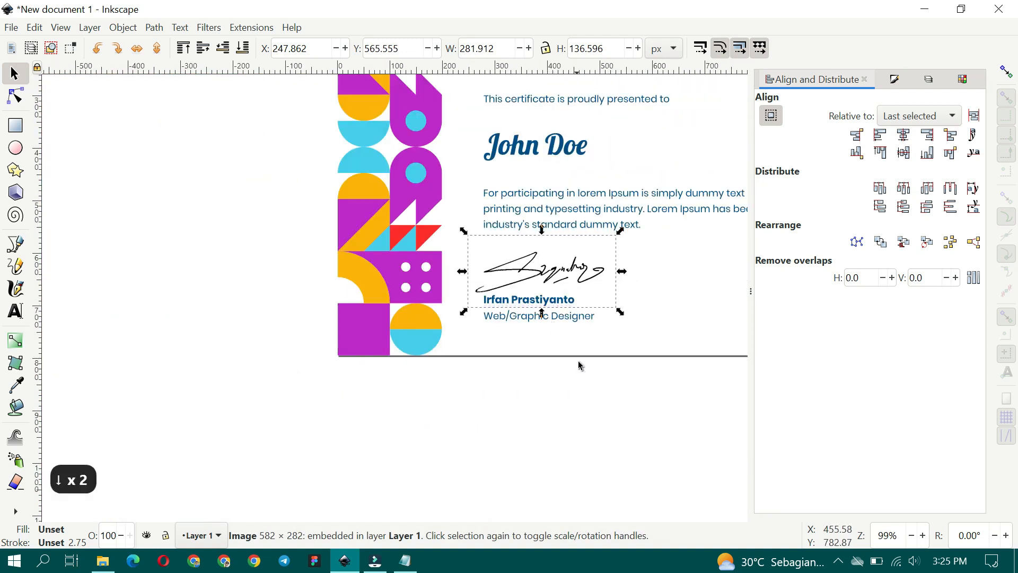
left_click(598, 401)
scroll(483, 304, "down", 1)
left_click_drag(483, 302, 486, 341)
left_click(409, 378)
left_click(389, 388)
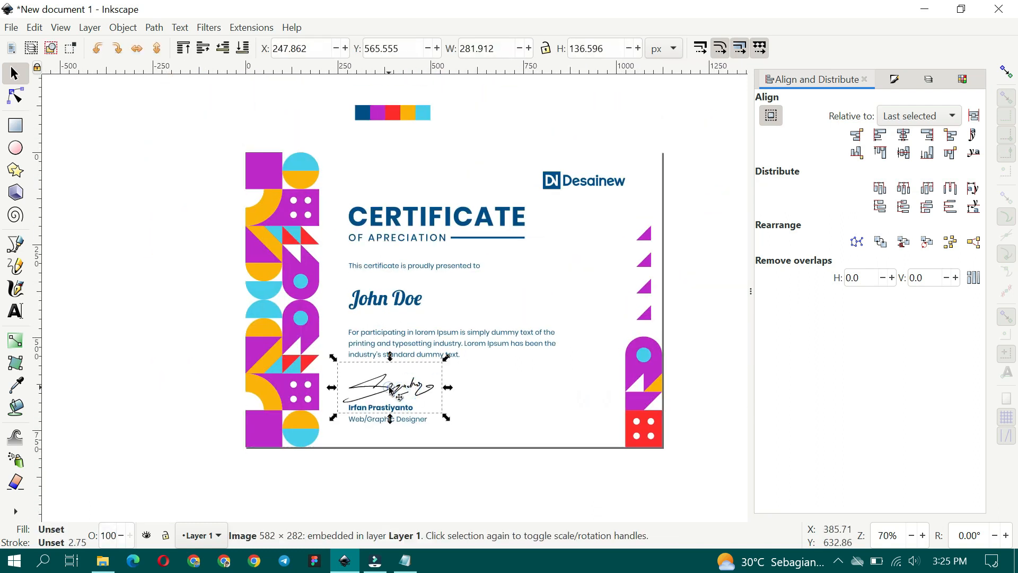
left_click(489, 477)
left_click_drag(580, 333, 558, 342)
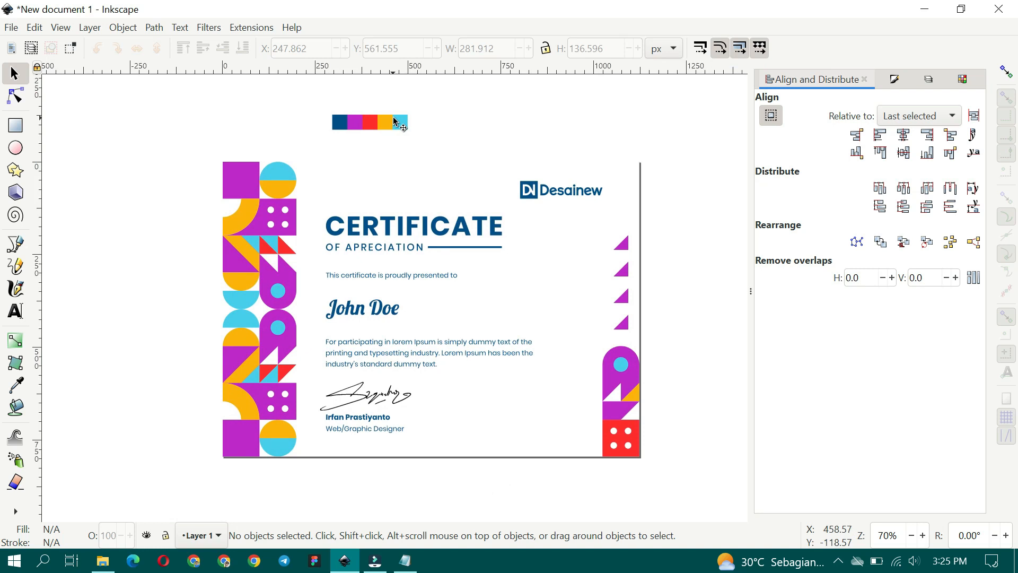
left_click(541, 229)
mouse_move(433, 298)
left_mouse_down()
mouse_move(427, 279)
mouse_move(438, 303)
left_mouse_up()
Group all the certificate's objects together with the background rectangle, and show the guides.
left_click_drag(181, 142, 637, 448)
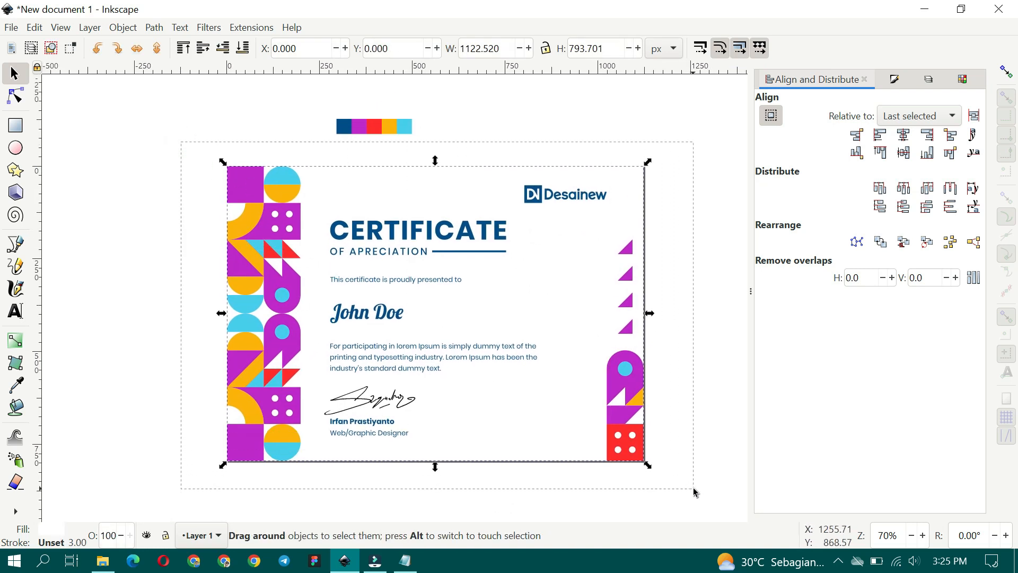
left_click_drag(696, 492, 697, 491)
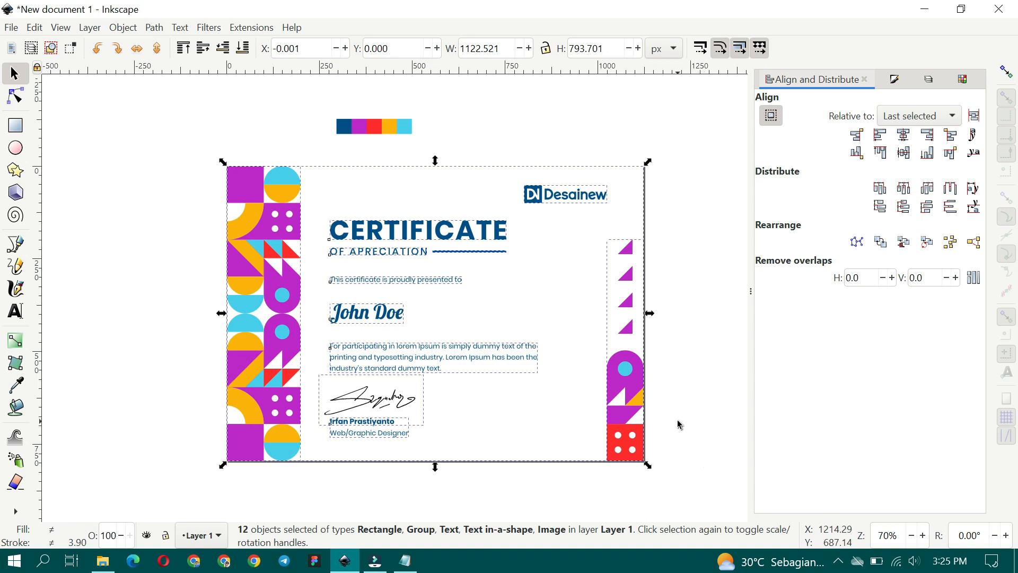
key("ctrl+g")
key("bar")
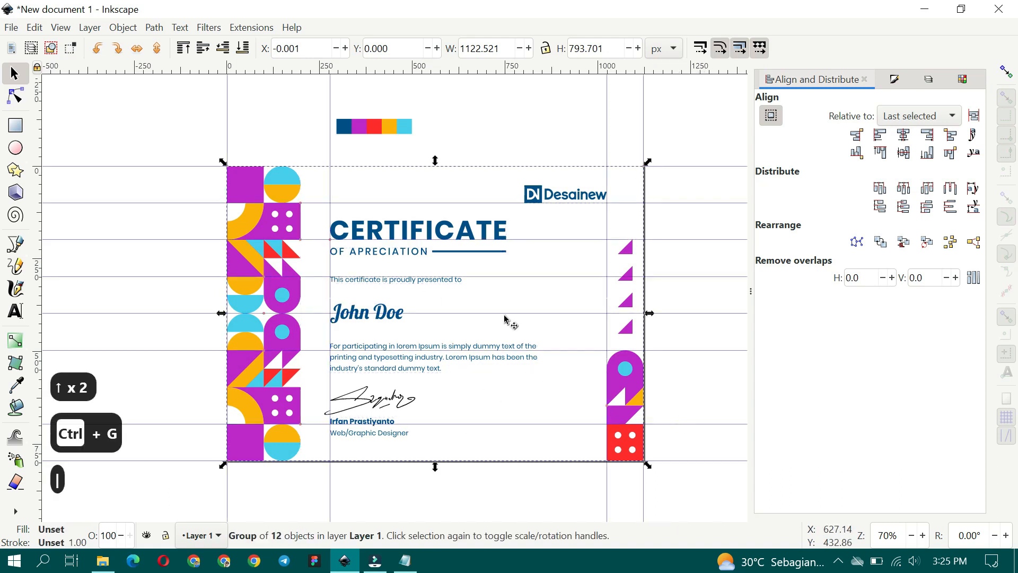
Hide the guides and delete the colour palette image above the certificate.
key("shift")
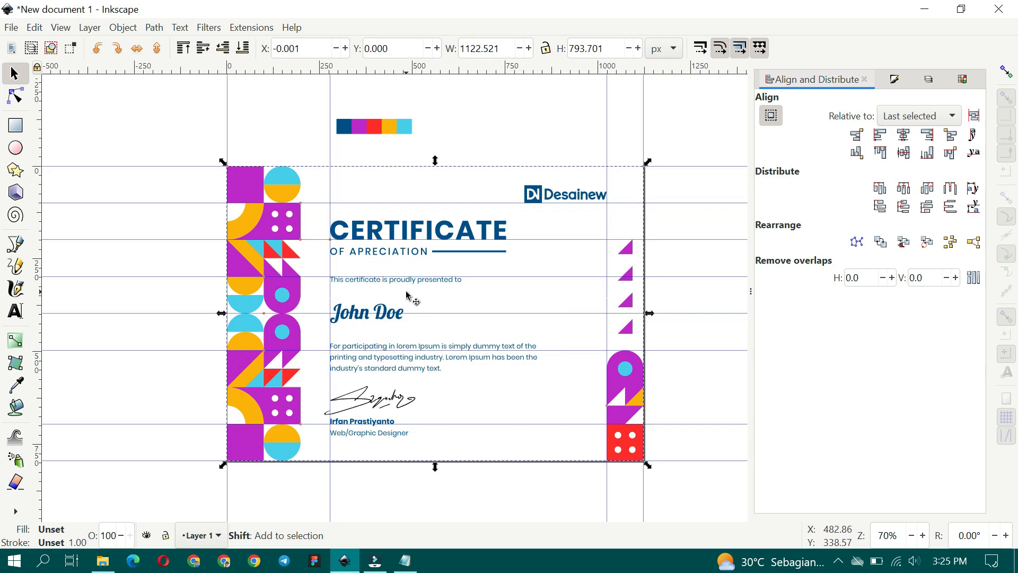
key("bar")
left_click(416, 133)
left_click(409, 130)
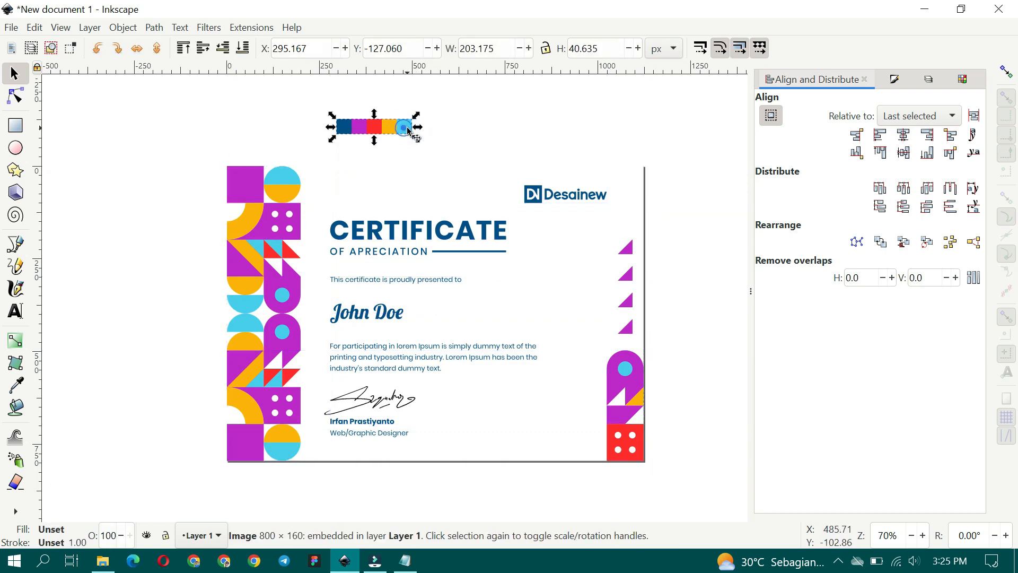
key("Delete")
Ungroup the certificate into its separate objects and deselect them.
left_click(525, 273)
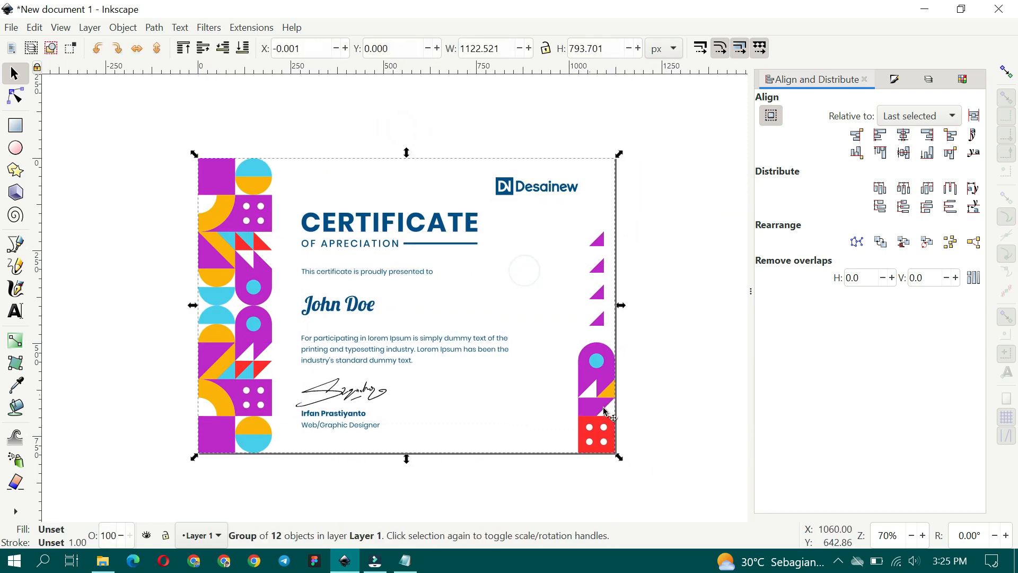
left_click(922, 536)
left_click(922, 536)
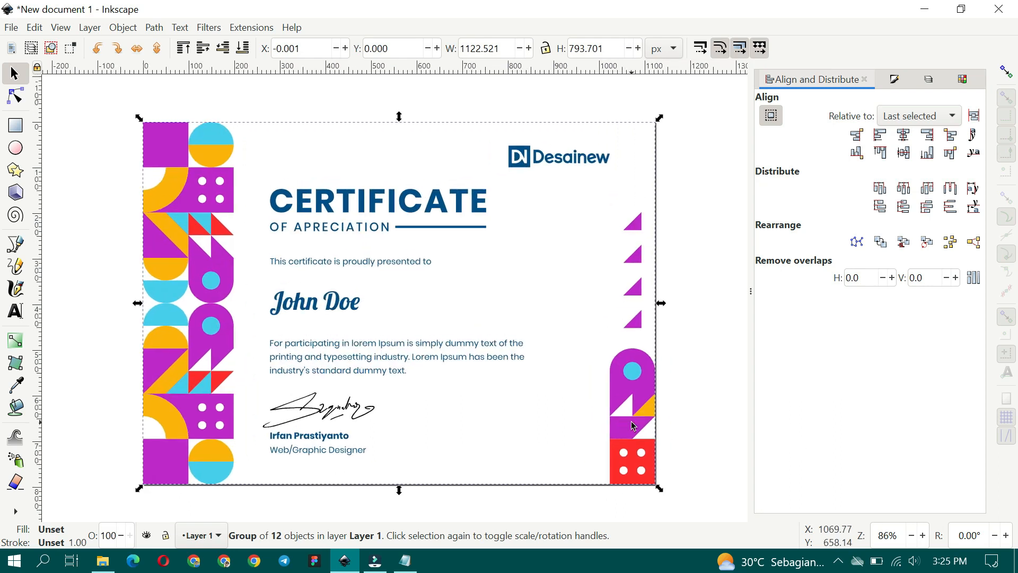
key("ctrl+shift+g")
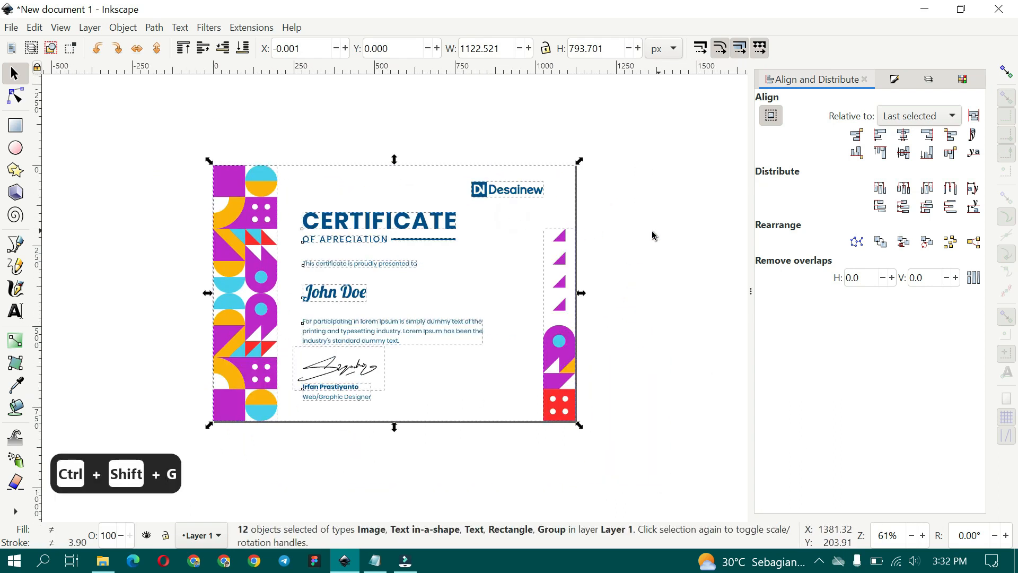
left_click(659, 230)
Correct the spelling of the subtitle under the CERTIFICATE heading to "OF APPRECIATION".
scroll(328, 232, "up", 3)
left_click(15, 311)
left_click(338, 251)
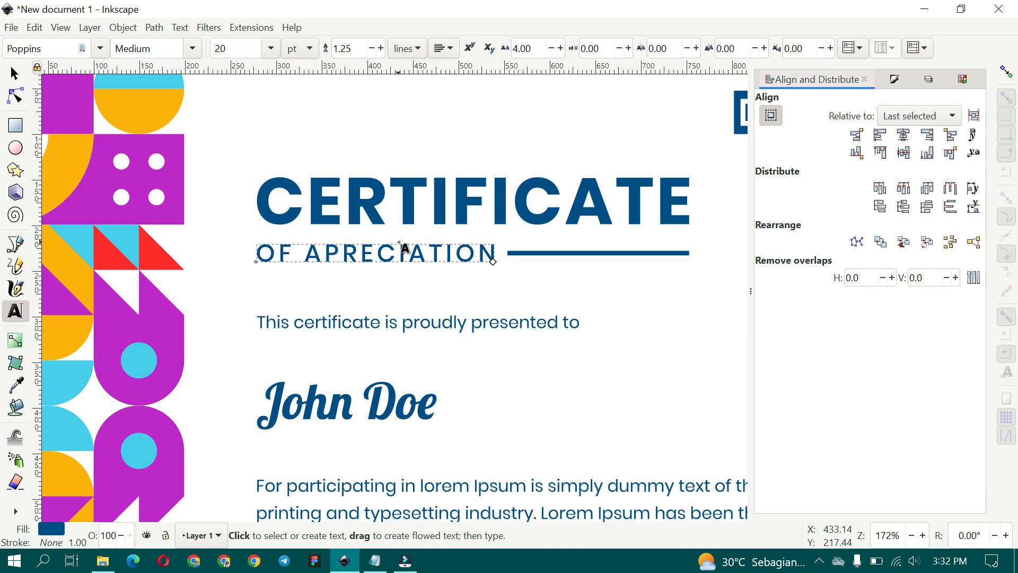
type("P")
Shorten the line beside the subtitle from its left end to about 168 px wide, clear of the text, and deselect it.
left_click(15, 74)
left_click(551, 253)
scroll(505, 256, "up", 1)
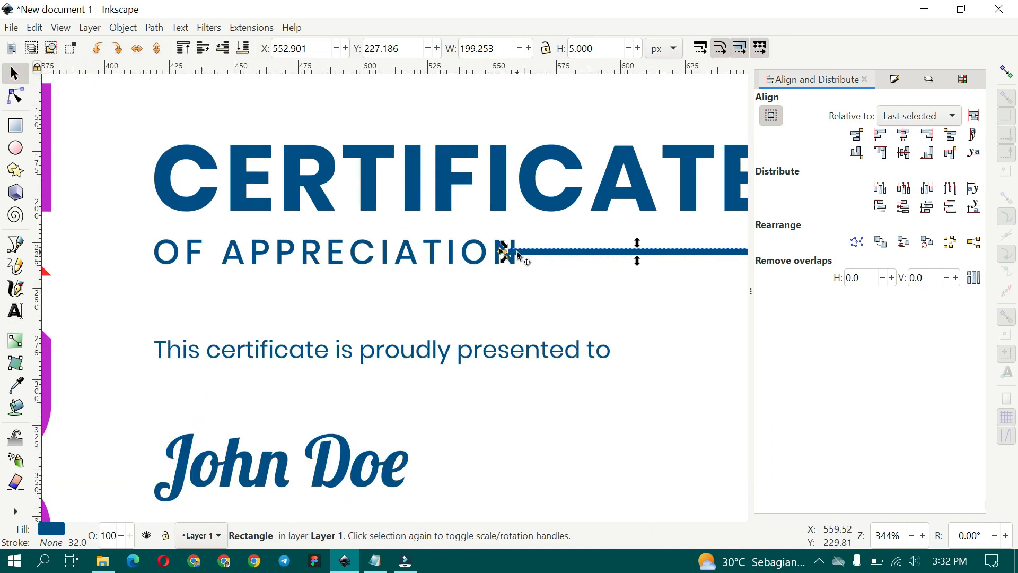
scroll(501, 256, "up", 2)
left_click_drag(495, 255, 577, 254)
scroll(549, 282, "down", 3)
scroll(566, 300, "down", 4)
left_click(610, 172)
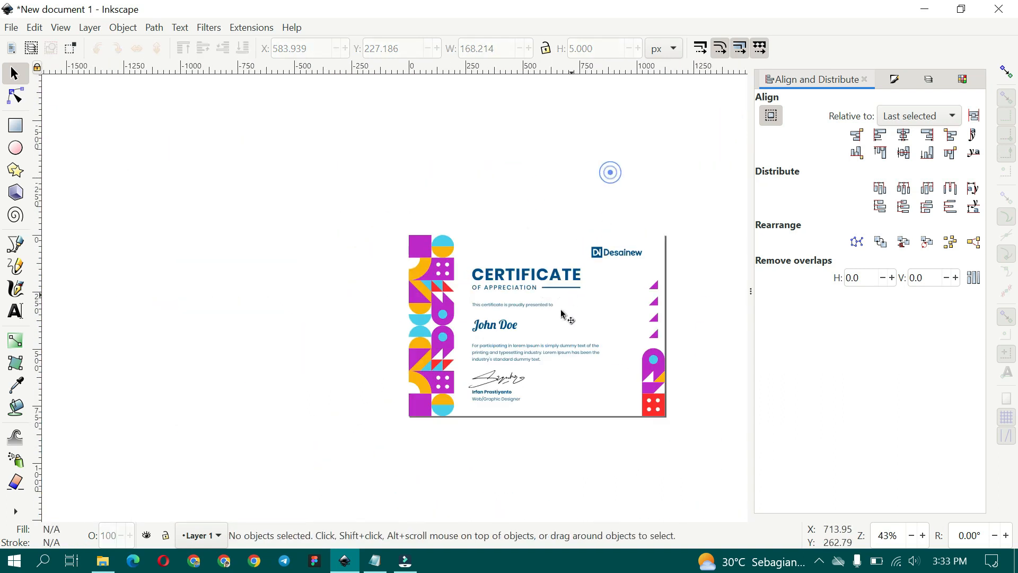
Select the background rectangle behind the certificate's contents.
scroll(563, 313, "up", 1)
left_click_drag(622, 289, 489, 265)
left_click_drag(619, 341, 606, 343)
left_click(519, 281)
key("plus")
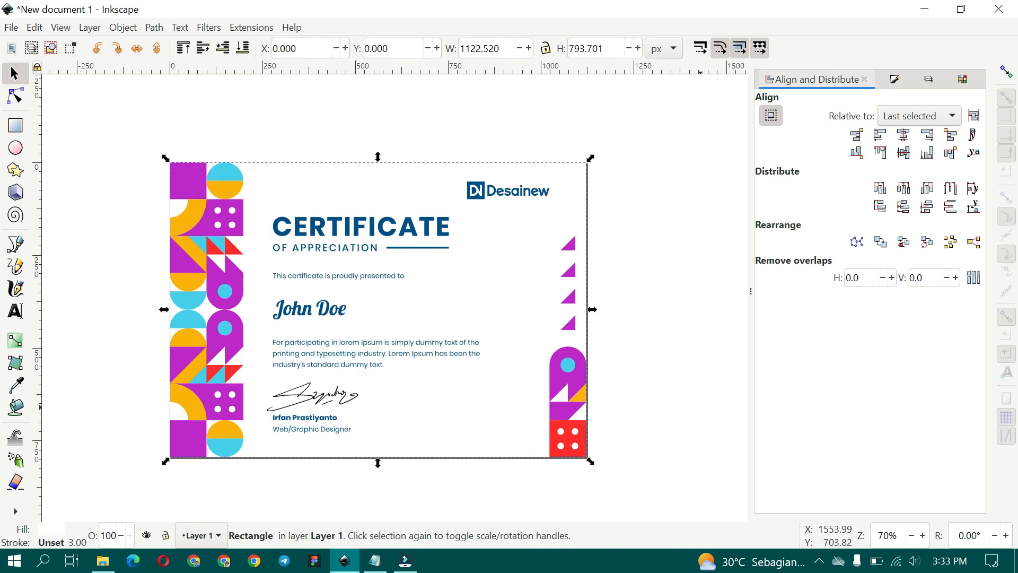